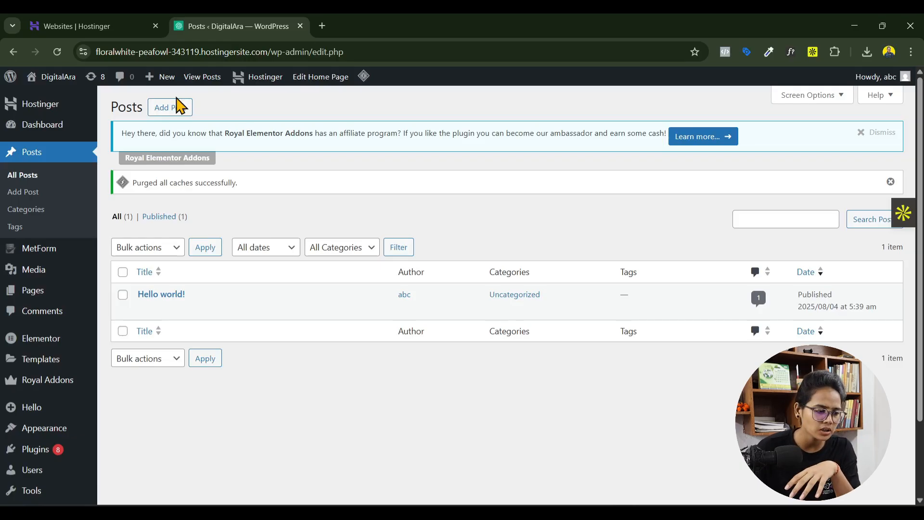
# - Create a new post titled "Block Editor" and open the full block library
pyautogui.click(172, 114)
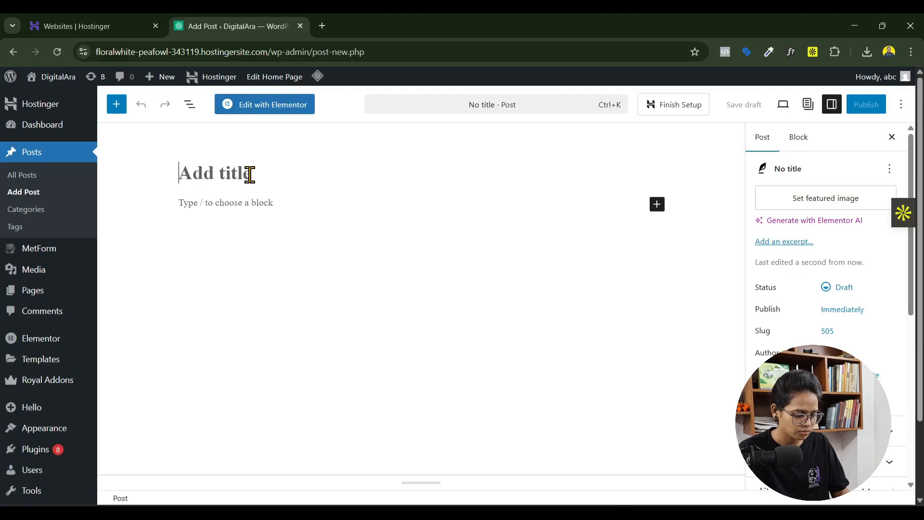
pyautogui.write('Block Editor')
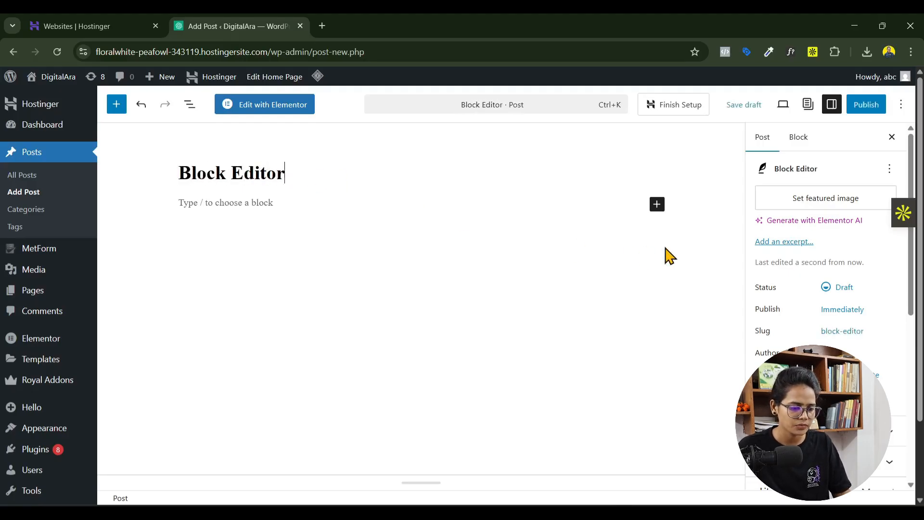
pyautogui.click(657, 204)
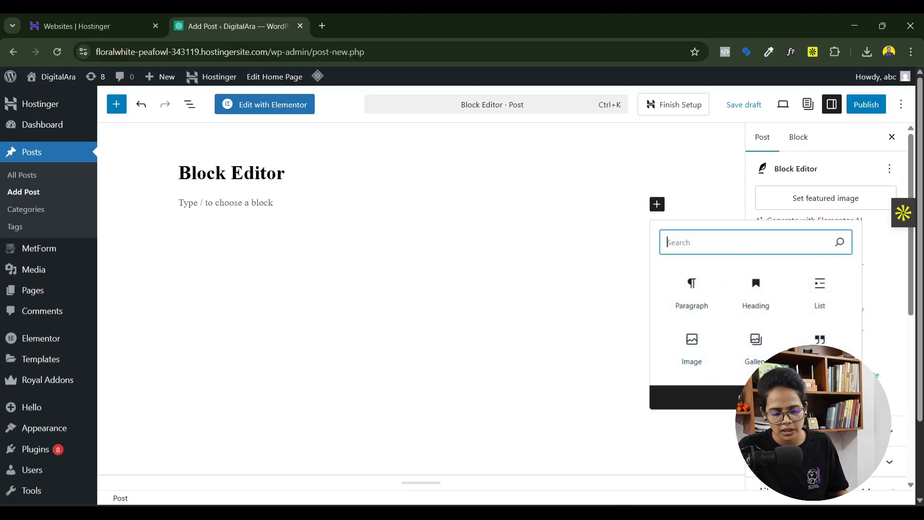
pyautogui.click(751, 398)
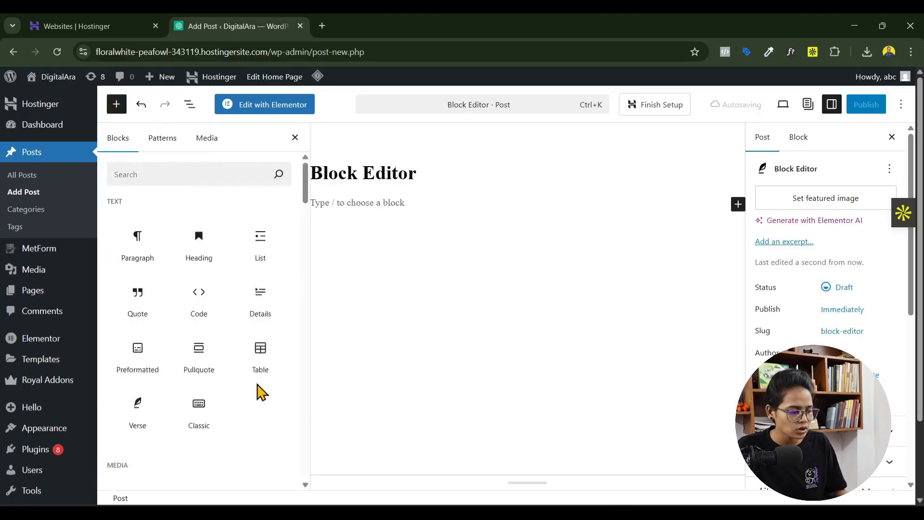
# - Look through the available block categories in the library, from the text blocks to the theme blocks
pyautogui.scroll(-1, 235, 277)
pyautogui.scroll(-15, 235, 277)
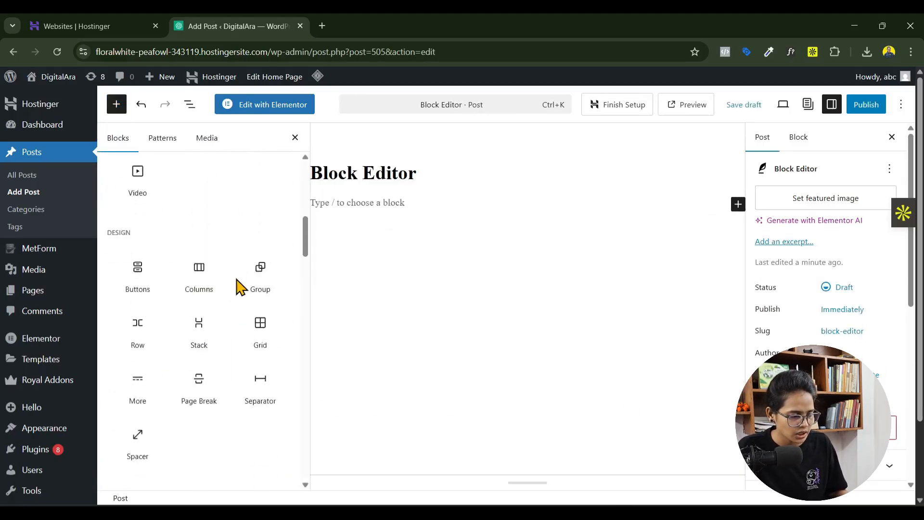
pyautogui.scroll(-20, 235, 277)
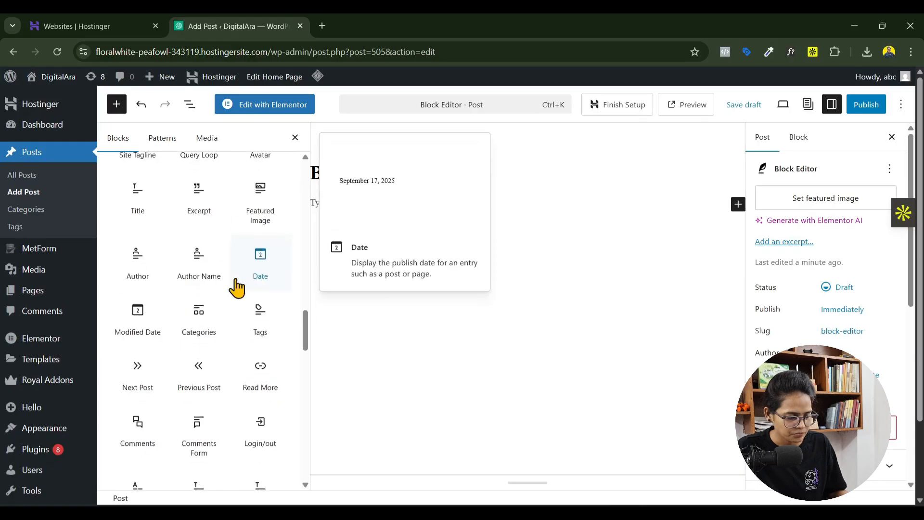
pyautogui.scroll(-5, 235, 287)
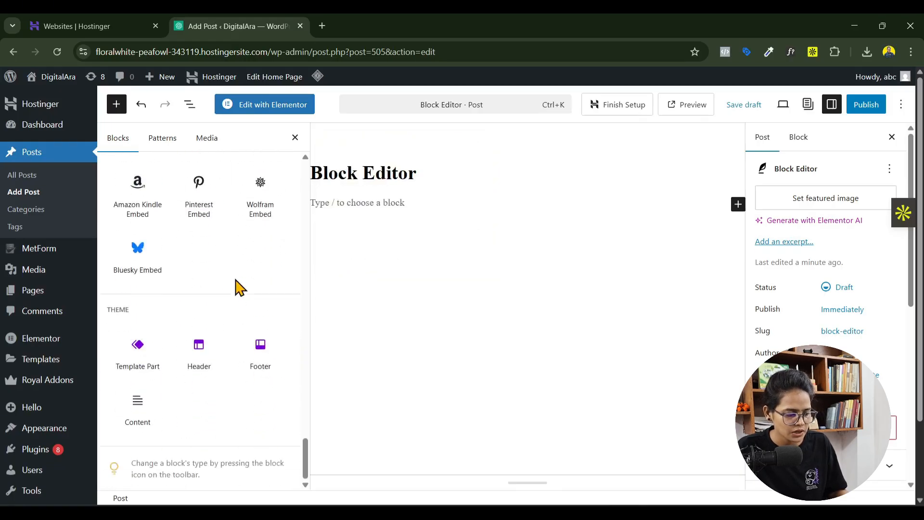
pyautogui.scroll(10, 235, 282)
pyautogui.scroll(20, 235, 282)
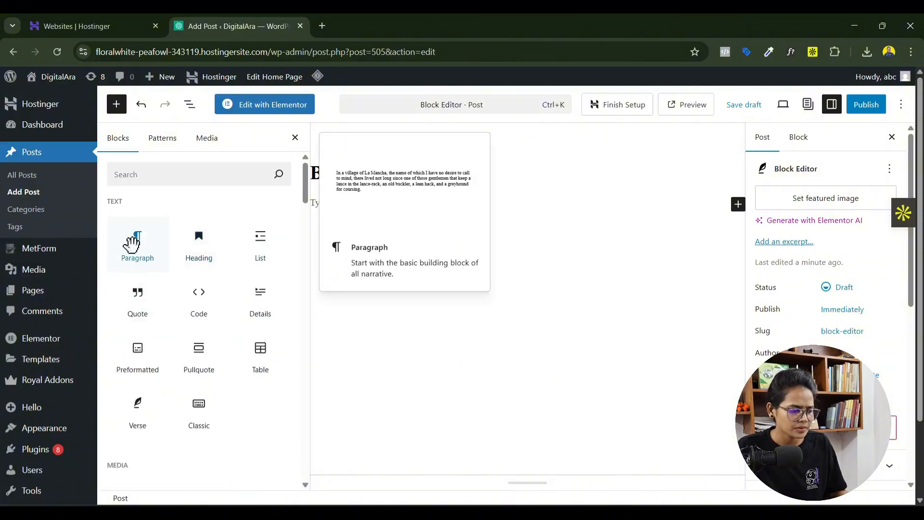
# - Add a paragraph block below the title reading "We are using block editor"
pyautogui.click(132, 243)
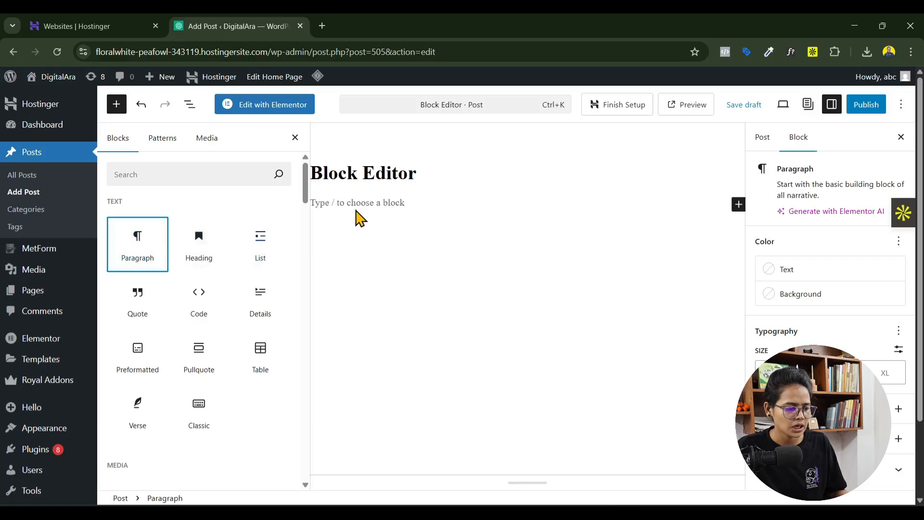
pyautogui.write('We are a')
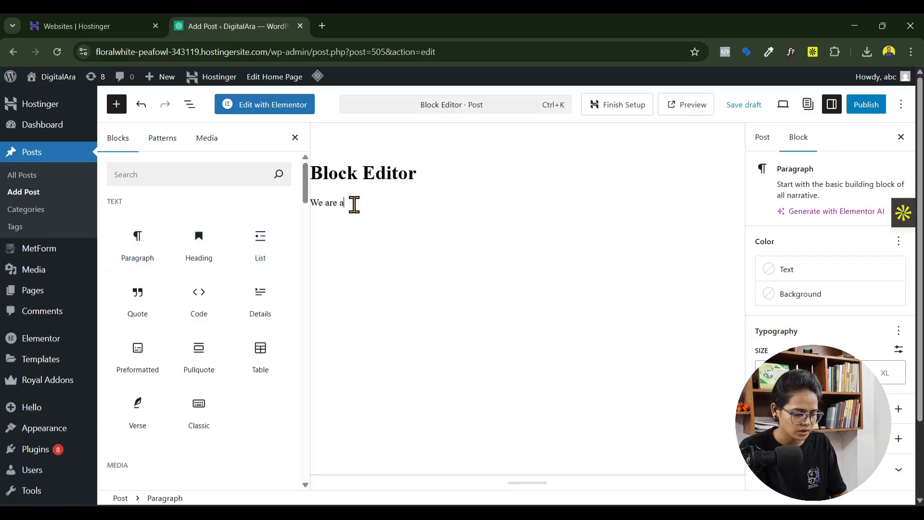
pyautogui.press('BackSpace')
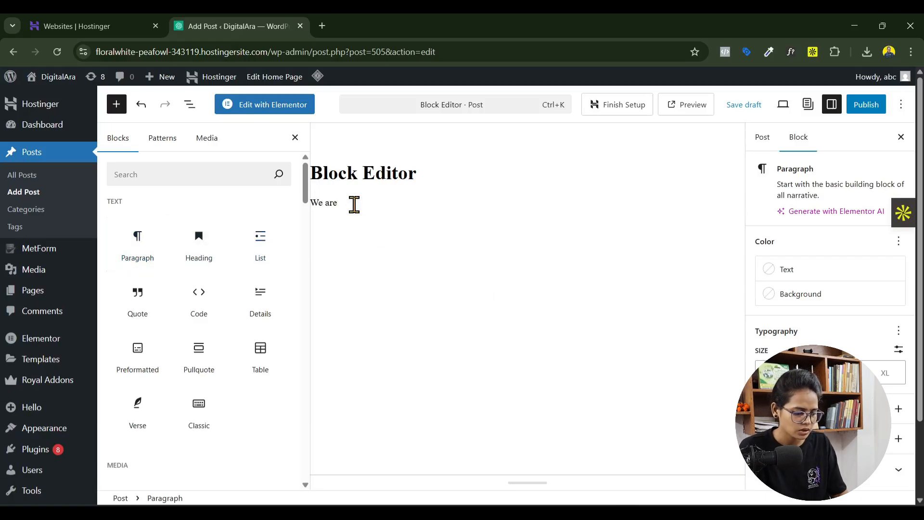
pyautogui.write('using block ediro')
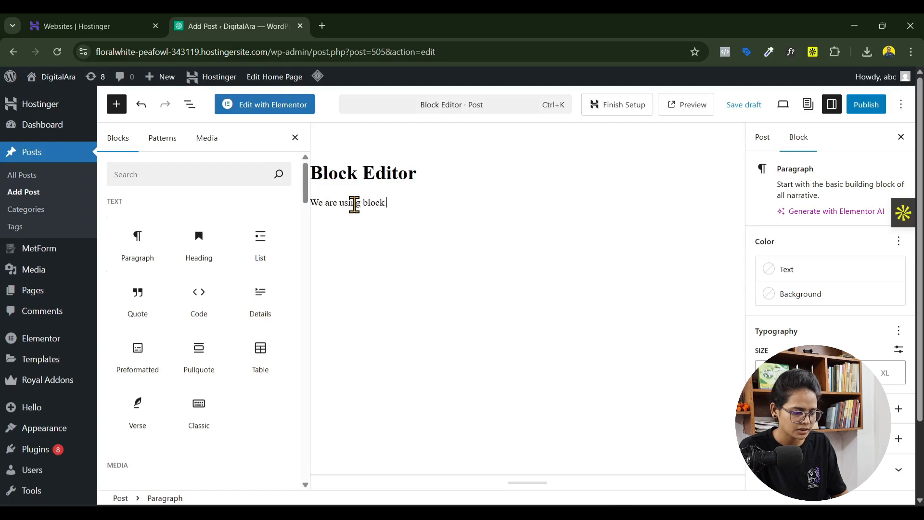
pyautogui.press('BackSpace')
pyautogui.press('BackSpace')
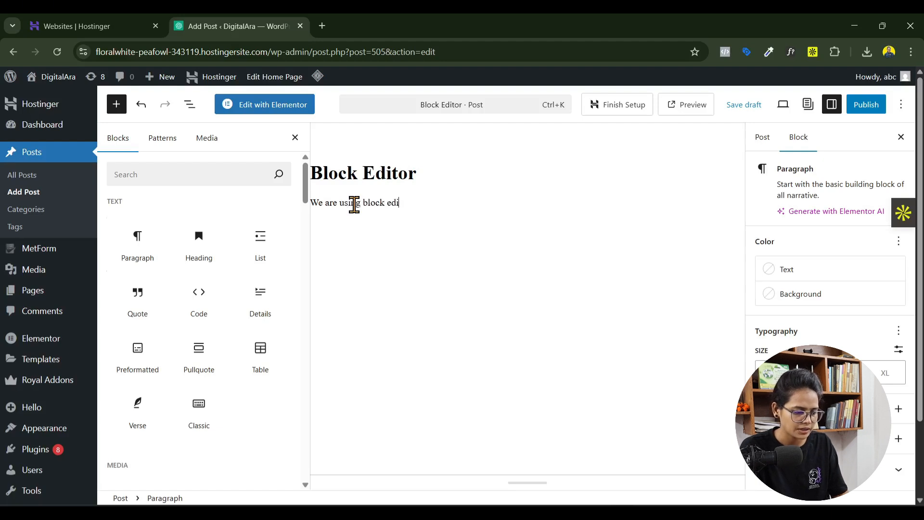
pyautogui.write('tor')
pyautogui.press('Return')
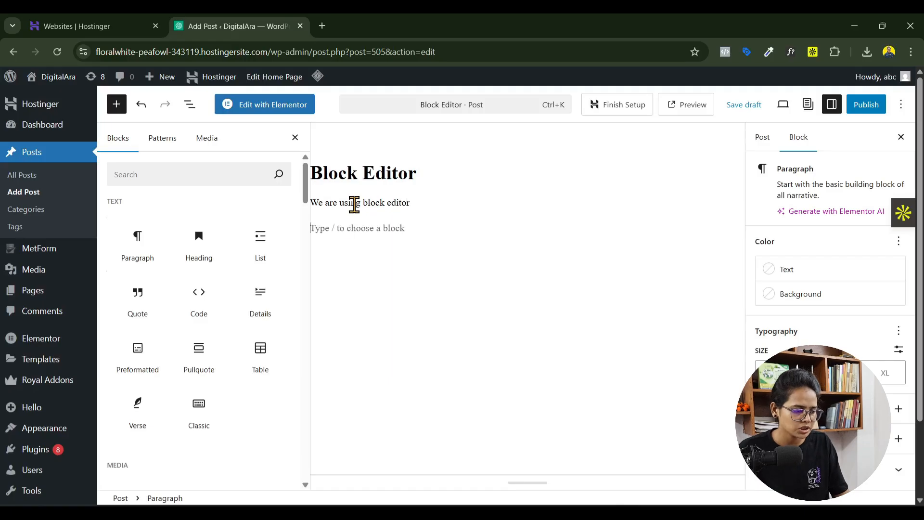
# - Add an H2 heading reading "Block" under the paragraph, and insert a bulleted list block below it
pyautogui.click(211, 262)
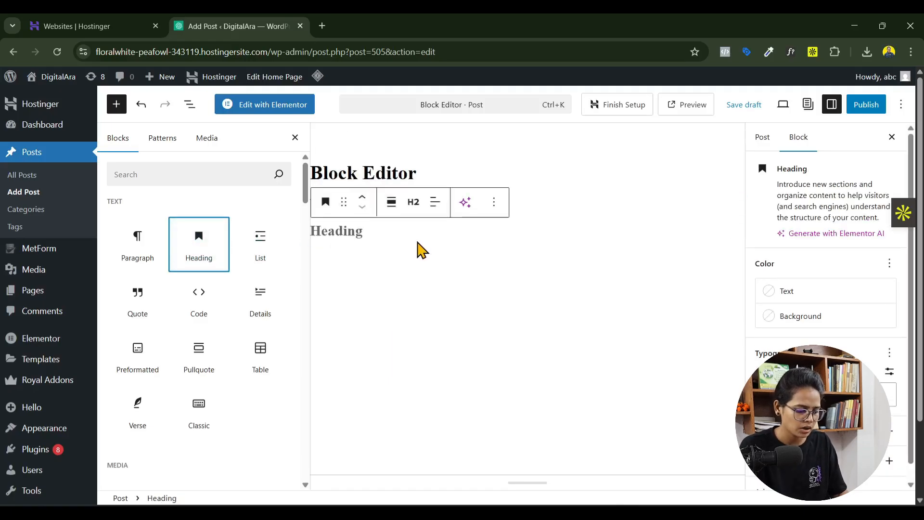
pyautogui.click(372, 234)
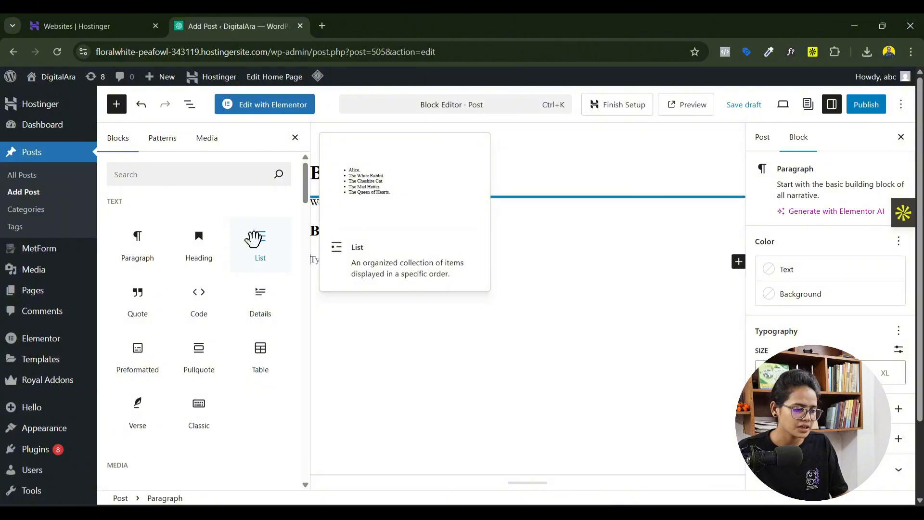
pyautogui.click(255, 239)
pyautogui.click(255, 239)
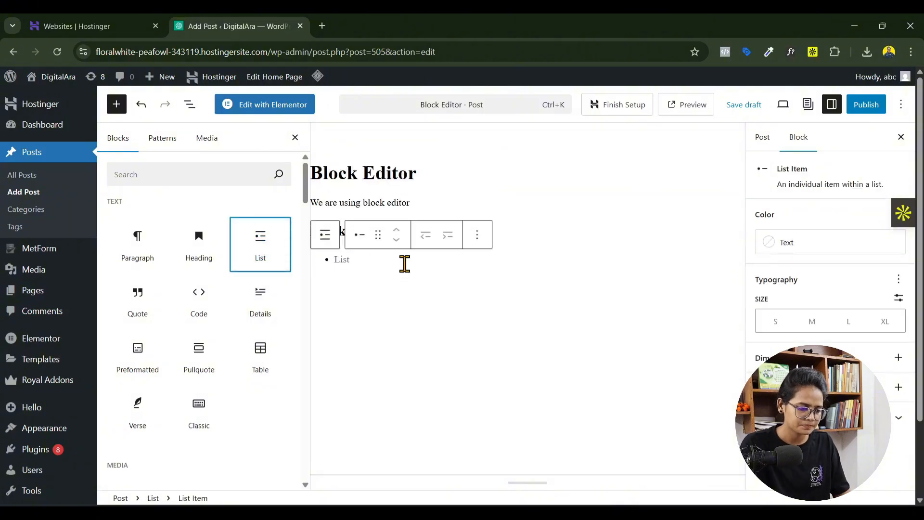
pyautogui.click(364, 259)
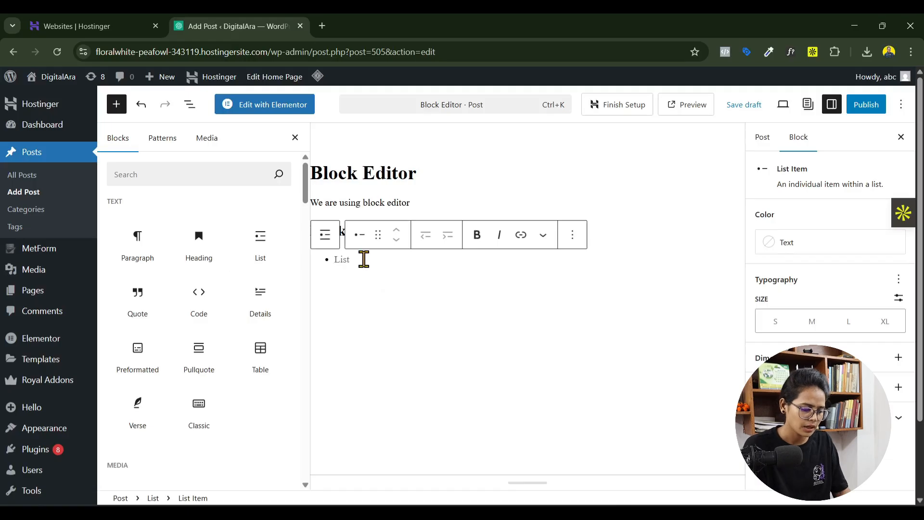
# - Enter "Inbuilt Wordpress features" as the first list item and start a second item
pyautogui.write('Inbuilt')
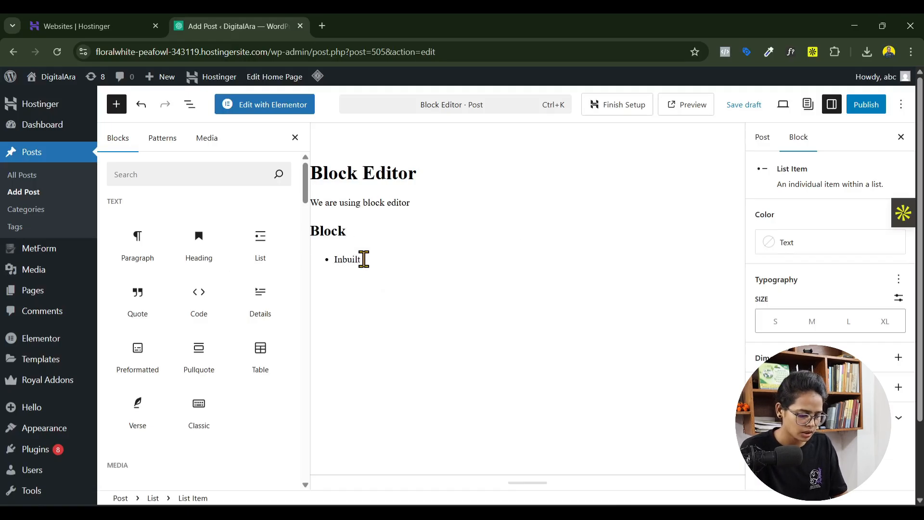
pyautogui.write(' Wordpress')
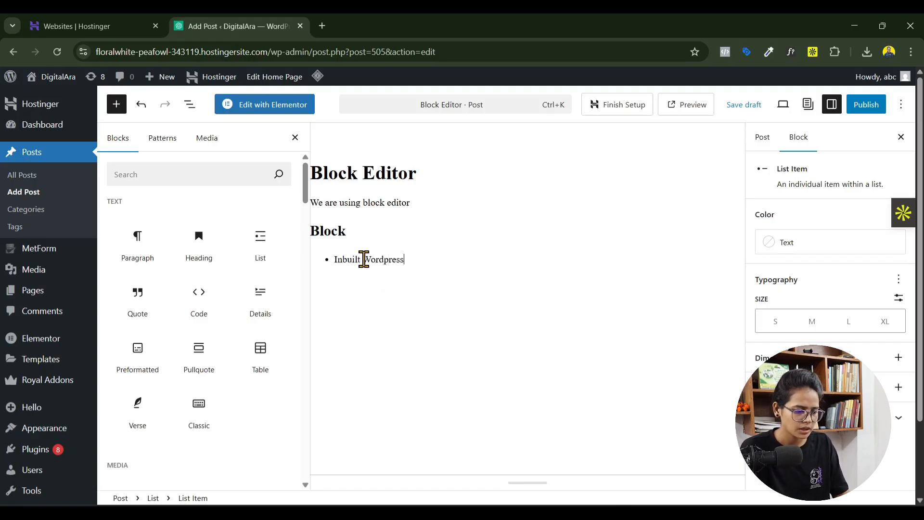
pyautogui.write(' f')
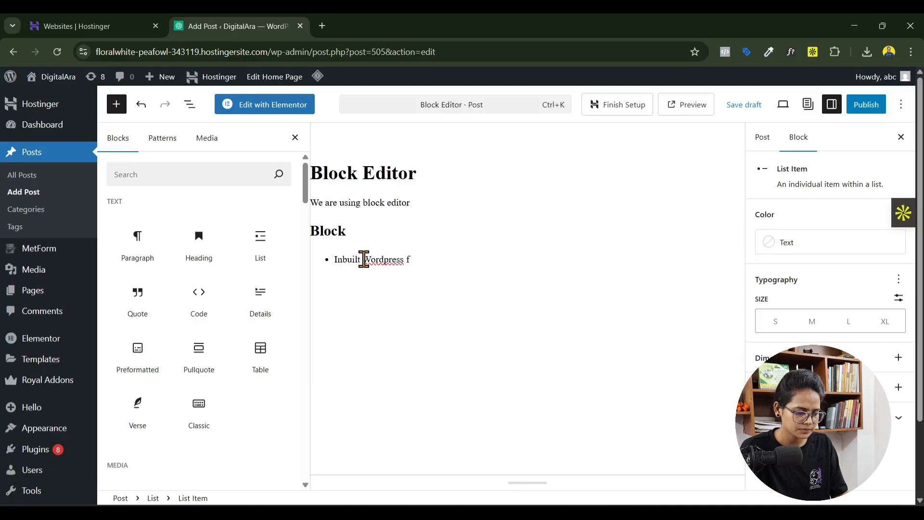
pyautogui.write('eatures')
pyautogui.press('Return')
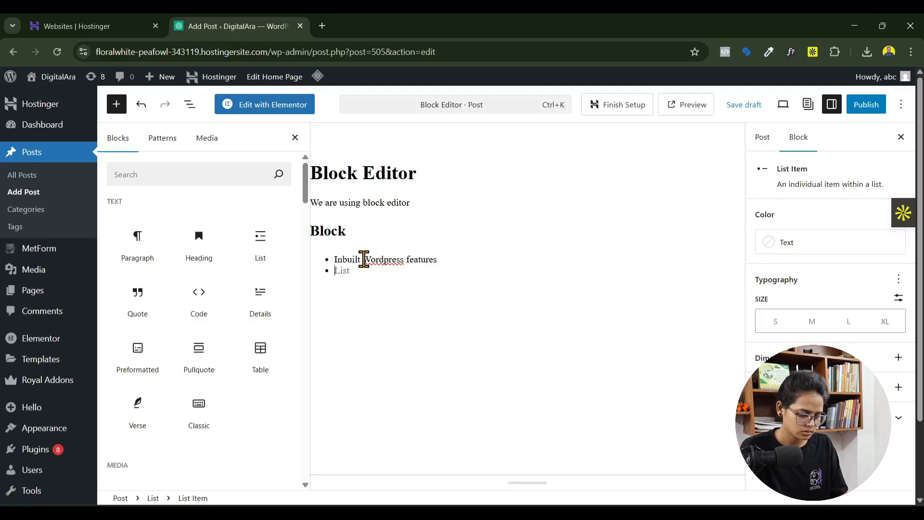
# - Enter "Default editor" as the second list item and start a third item
pyautogui.write('Deault')
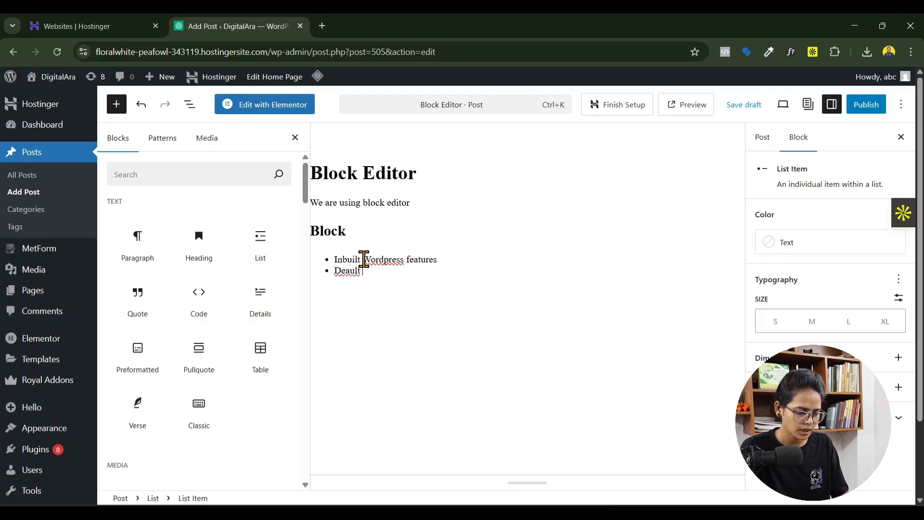
pyautogui.press('BackSpace')
pyautogui.press('BackSpace')
pyautogui.press('BackSpace')
pyautogui.write('fault editor')
pyautogui.press('Return')
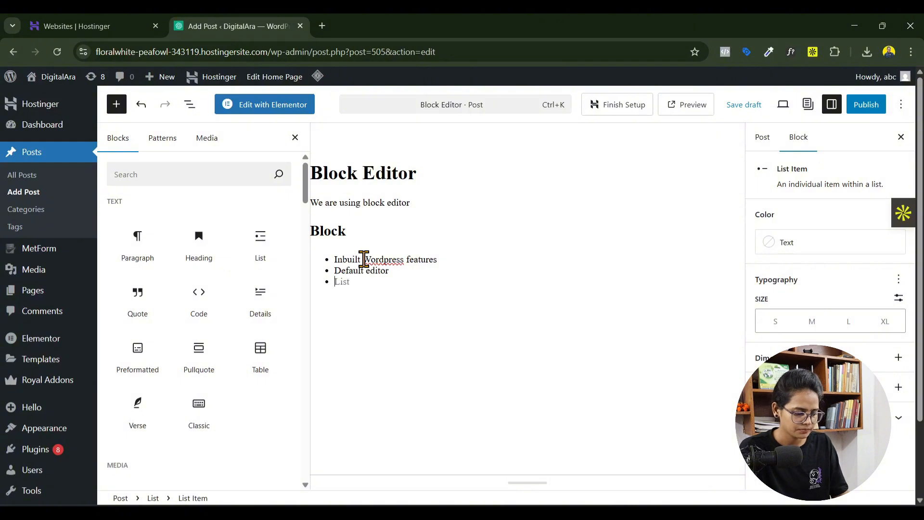
# - Enter "Best Editor for blog post writing" as the third list item and start a fourth item
pyautogui.write('Best Edit')
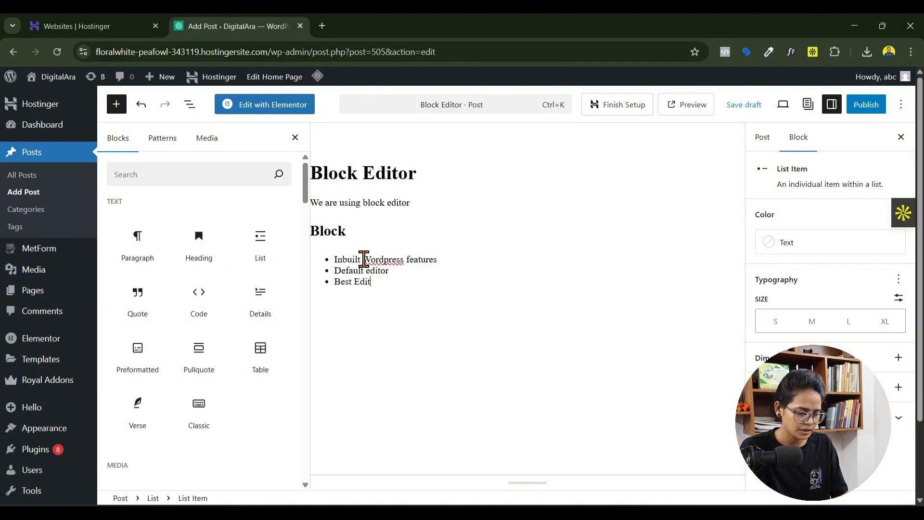
pyautogui.write('or for b')
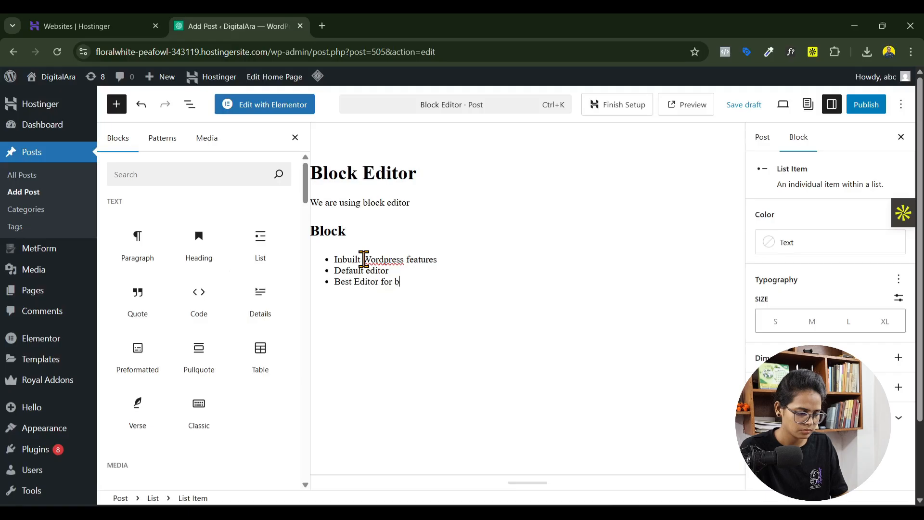
pyautogui.write('log post wri')
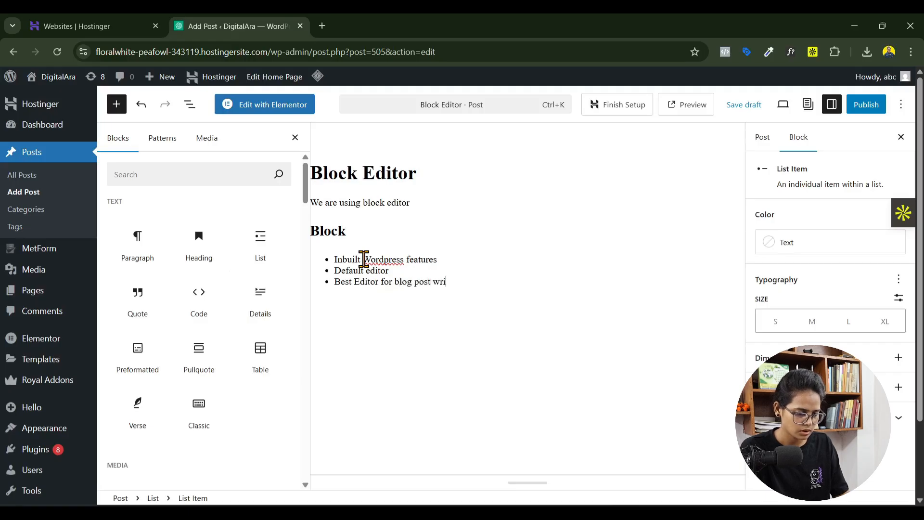
pyautogui.write('ting')
pyautogui.press('Return')
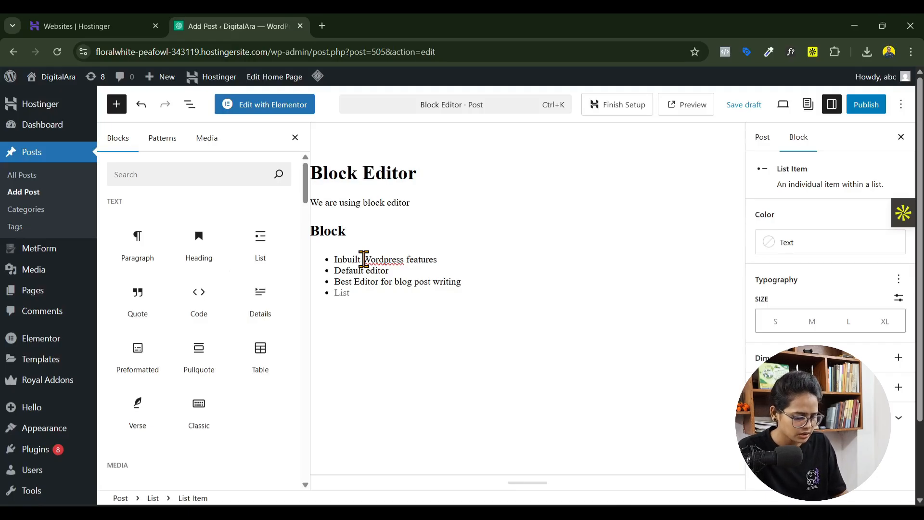
# - Enter "WordPress best Editor ever to write smooth post articles" as the fourth list item and close the block inserter
pyautogui.write('WordPress')
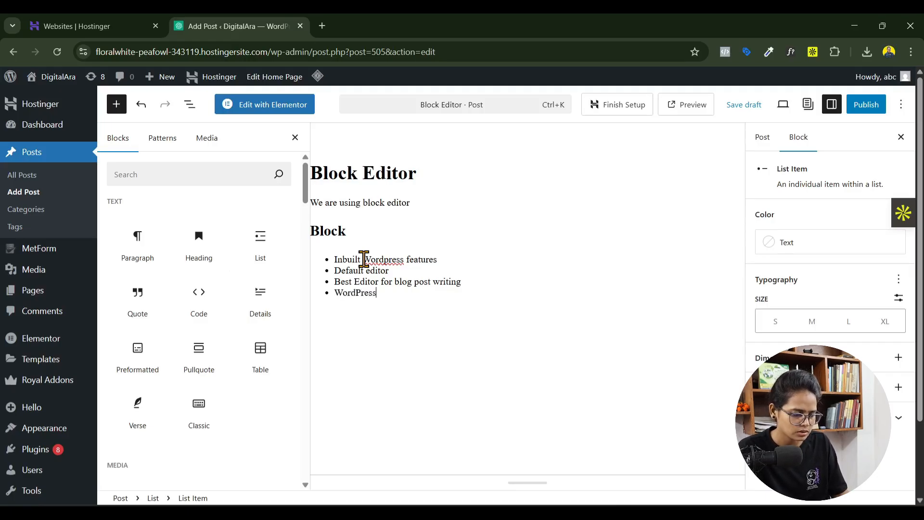
pyautogui.write(' best')
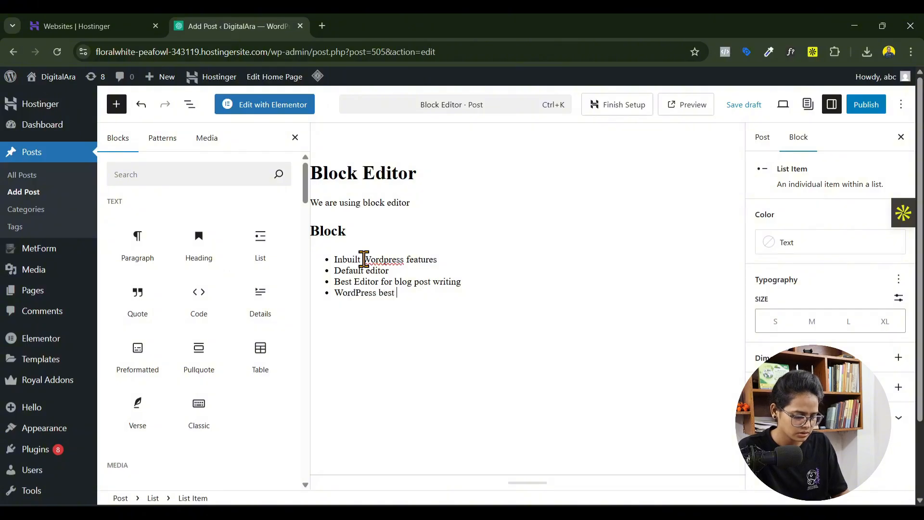
pyautogui.write(' Editr')
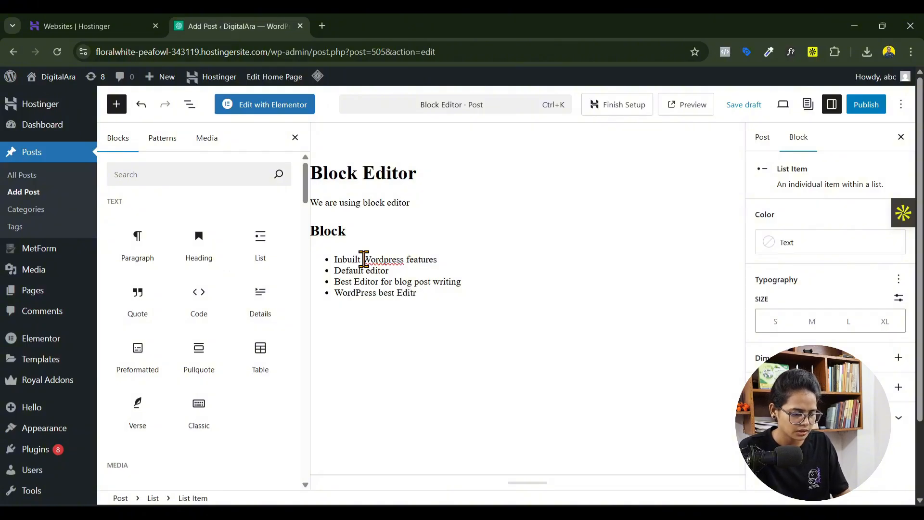
pyautogui.press('BackSpace')
pyautogui.write('or ev')
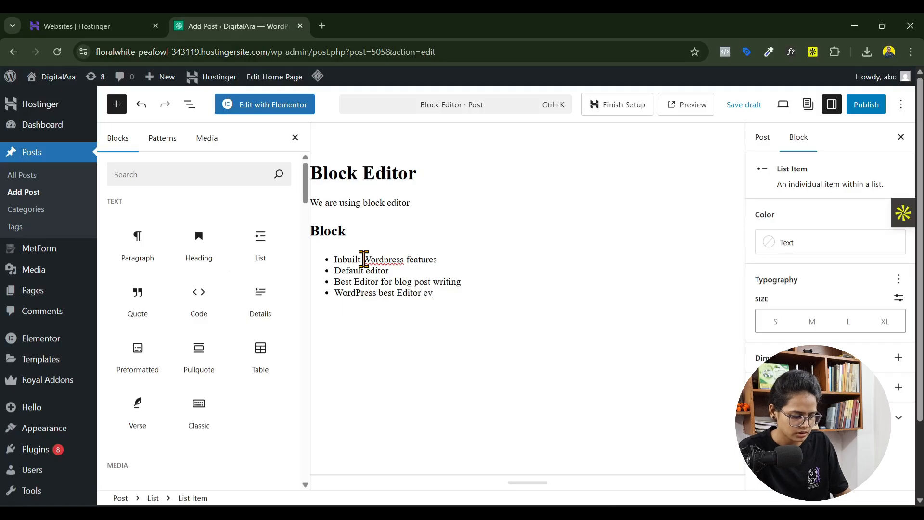
pyautogui.write('er to wr')
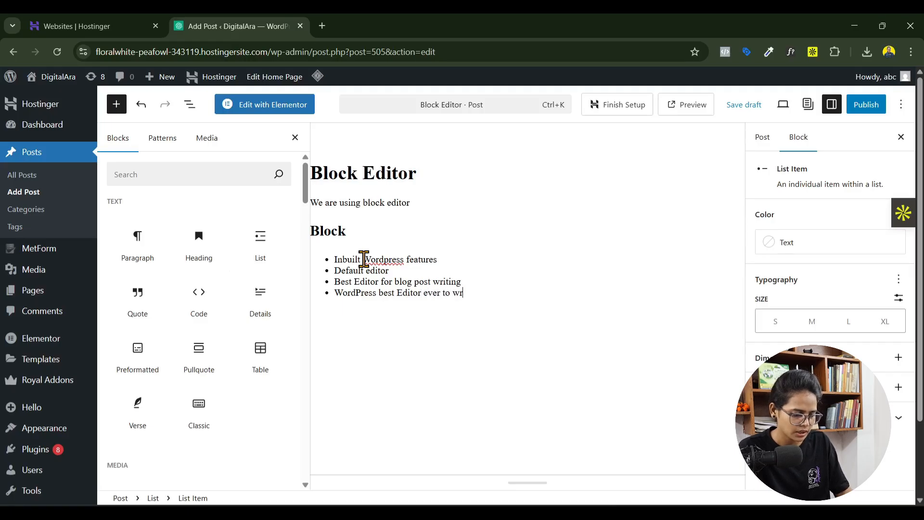
pyautogui.write('ite smooth')
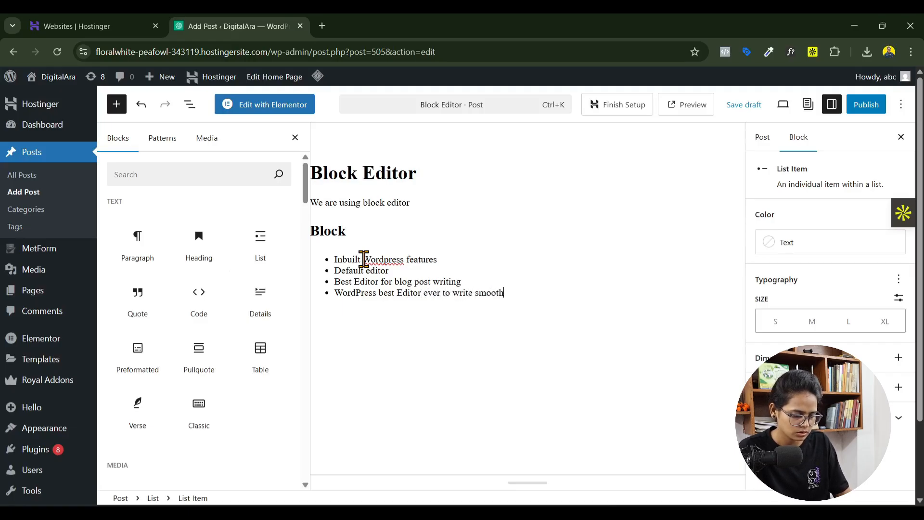
pyautogui.write(' post arti')
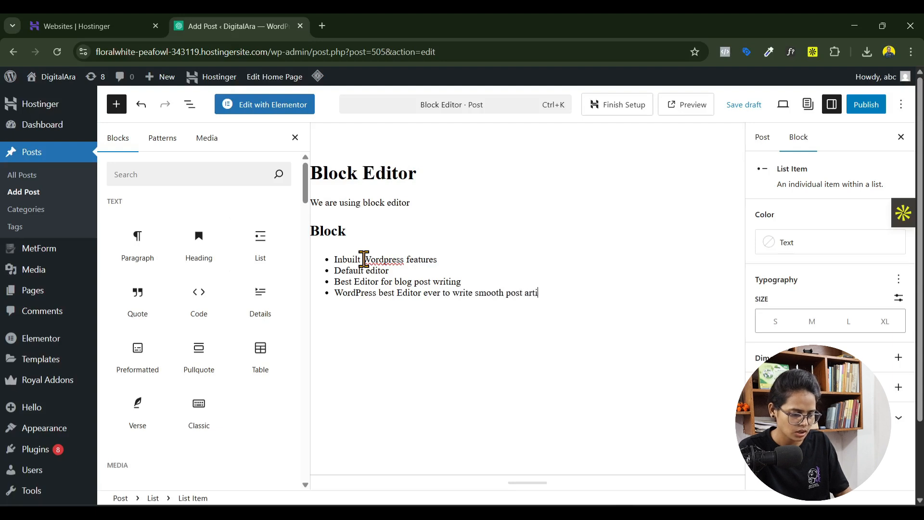
pyautogui.write('cles')
pyautogui.click(364, 259)
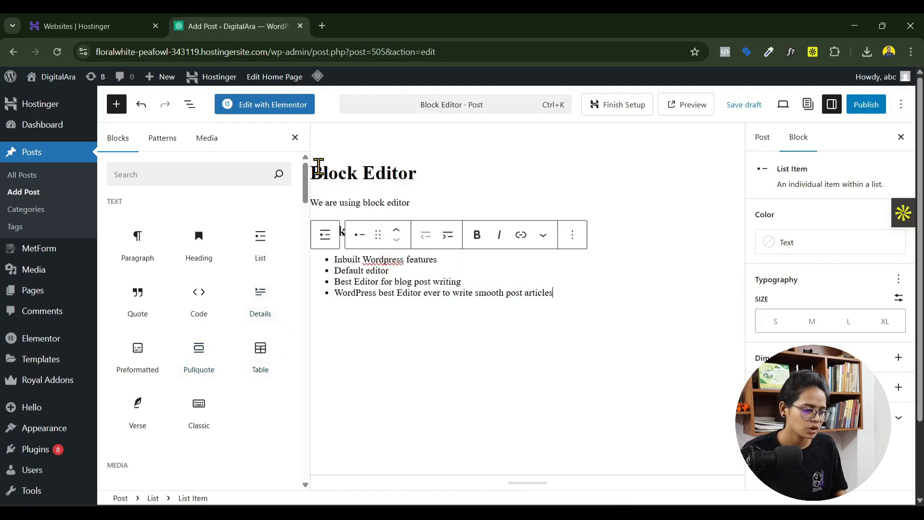
pyautogui.click(295, 138)
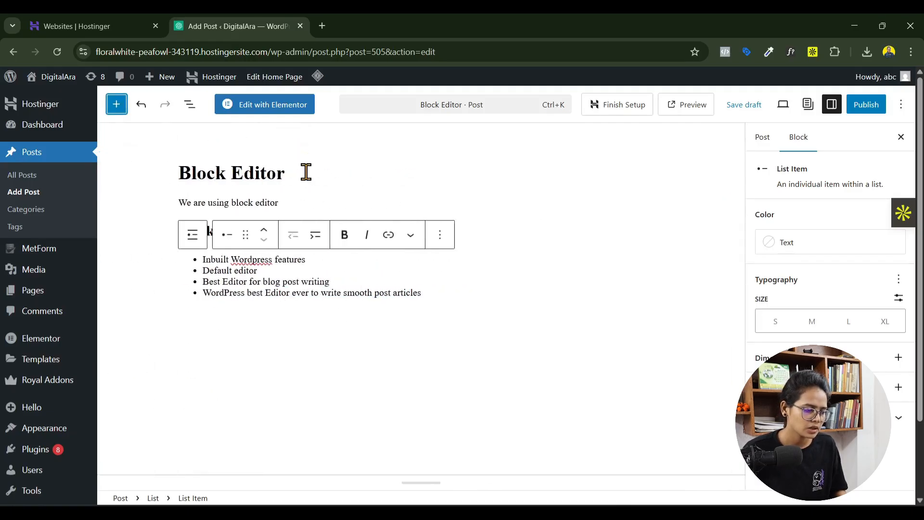
pyautogui.click(304, 205)
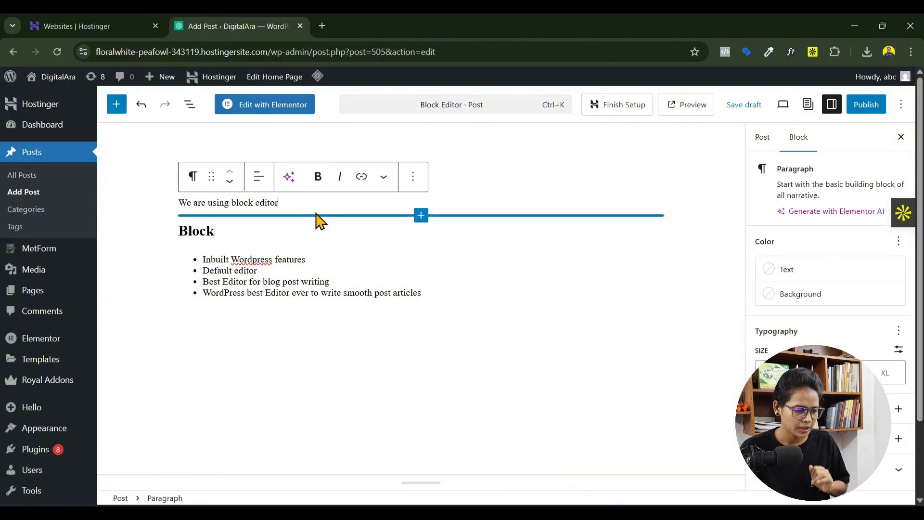
pyautogui.click(293, 179)
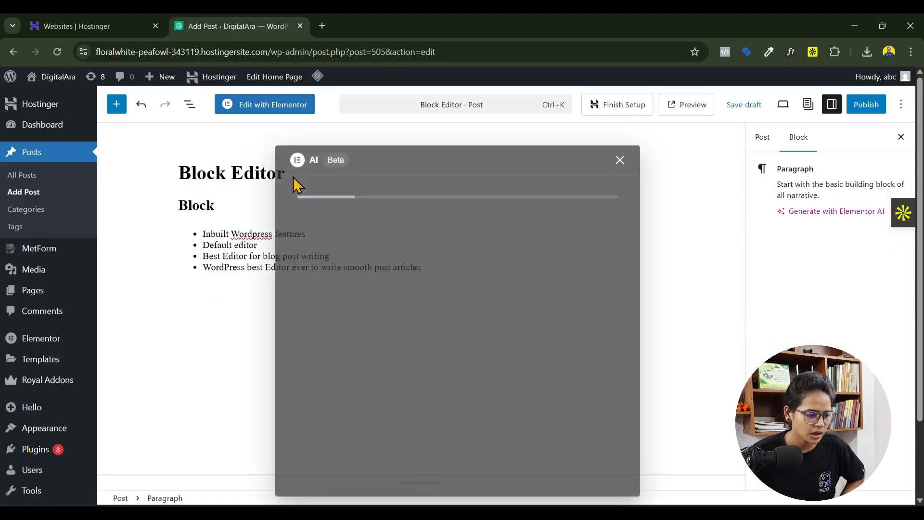
pyautogui.click(622, 160)
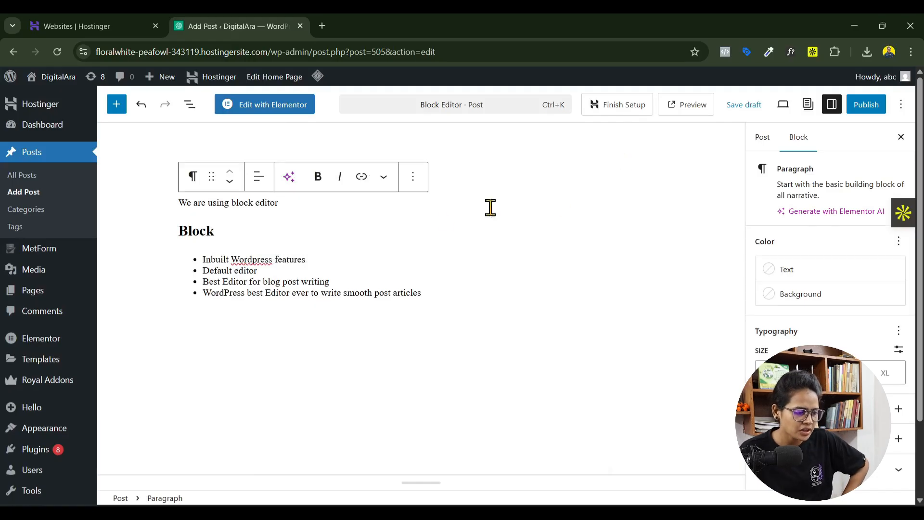
# - Transform the paragraph "We are using block editor" into a heading
pyautogui.moveTo(298, 198); pyautogui.dragTo(175, 205)
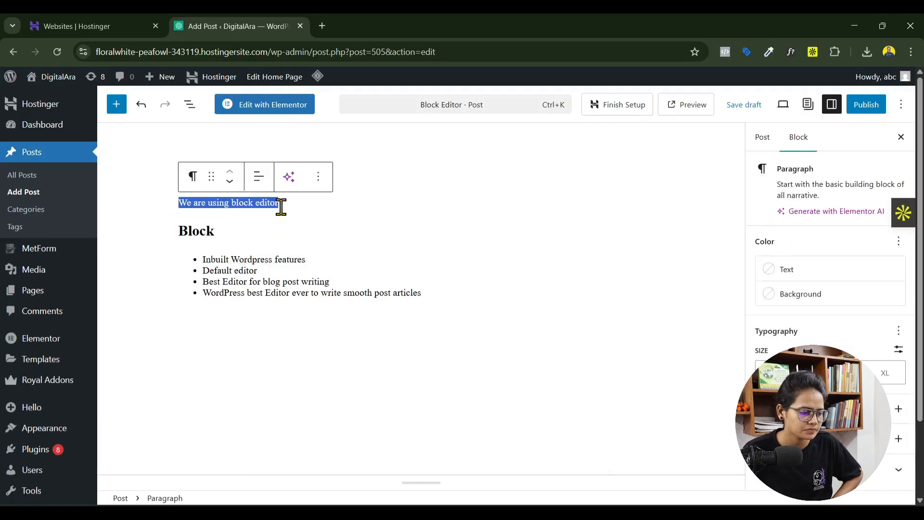
pyautogui.click(274, 203)
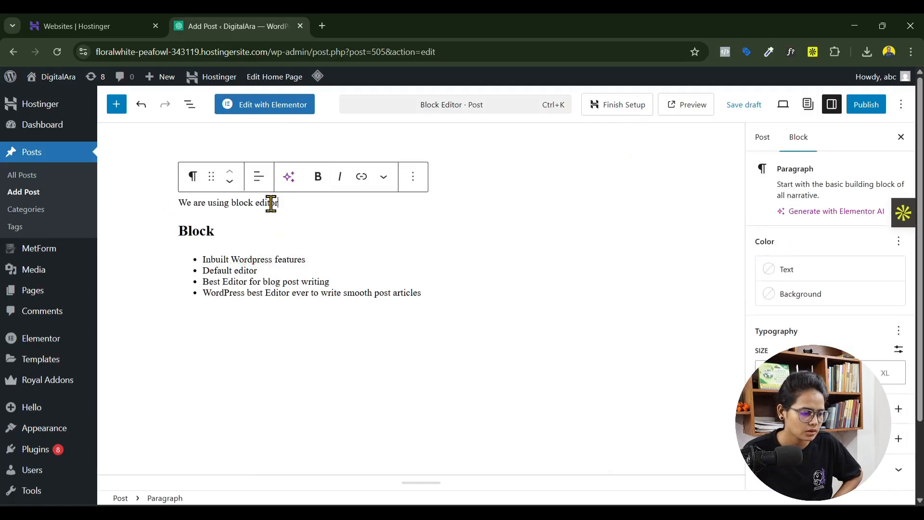
pyautogui.click(191, 178)
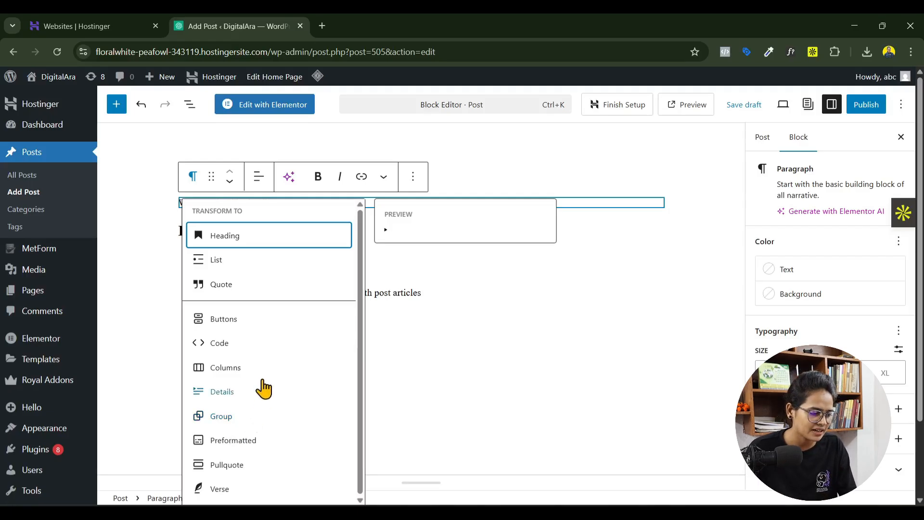
pyautogui.click(241, 237)
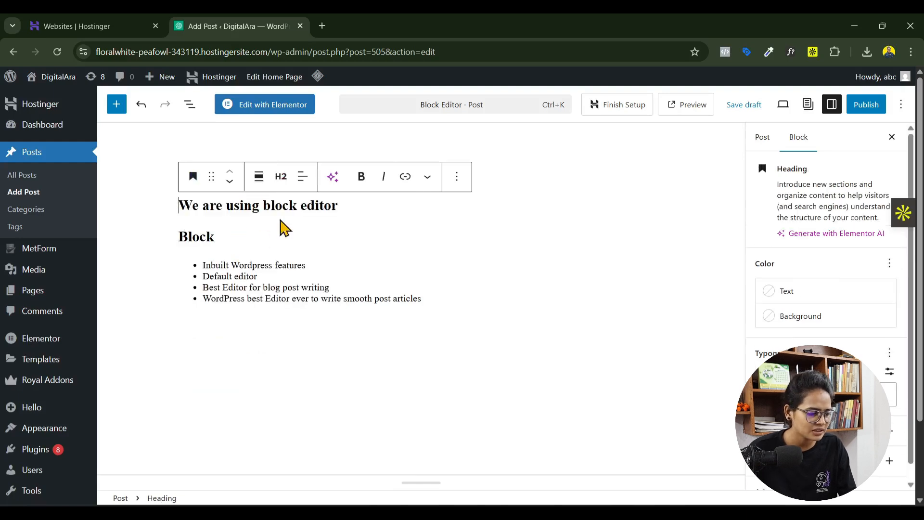
# - Transform the "Block" heading into a paragraph and back into a heading
pyautogui.click(234, 236)
pyautogui.click(193, 208)
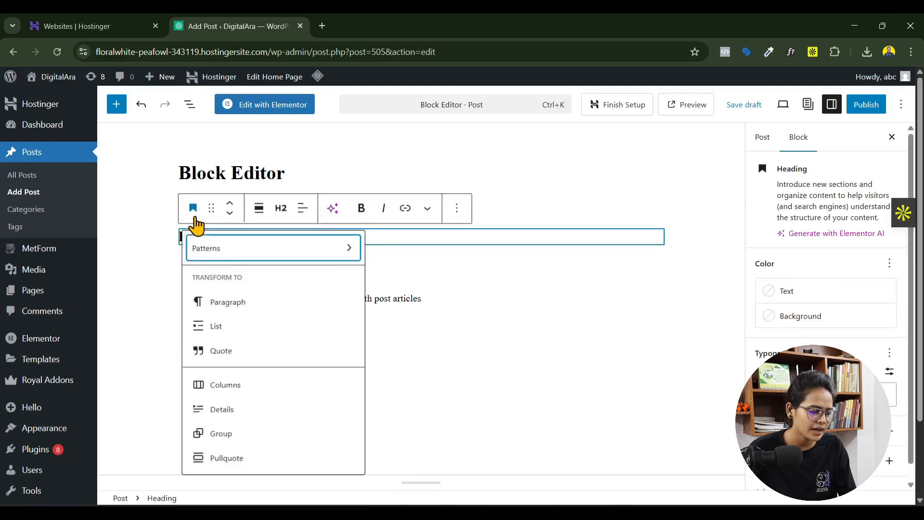
pyautogui.click(231, 303)
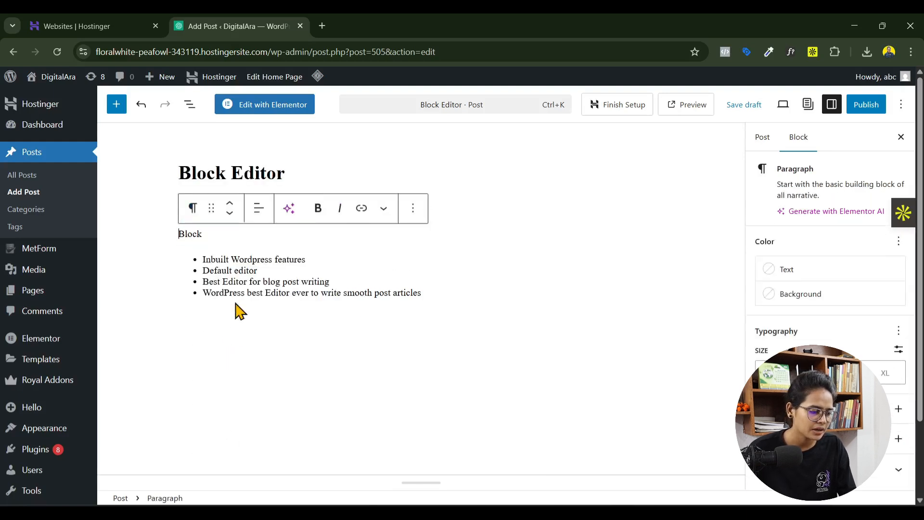
pyautogui.click(193, 208)
pyautogui.click(223, 267)
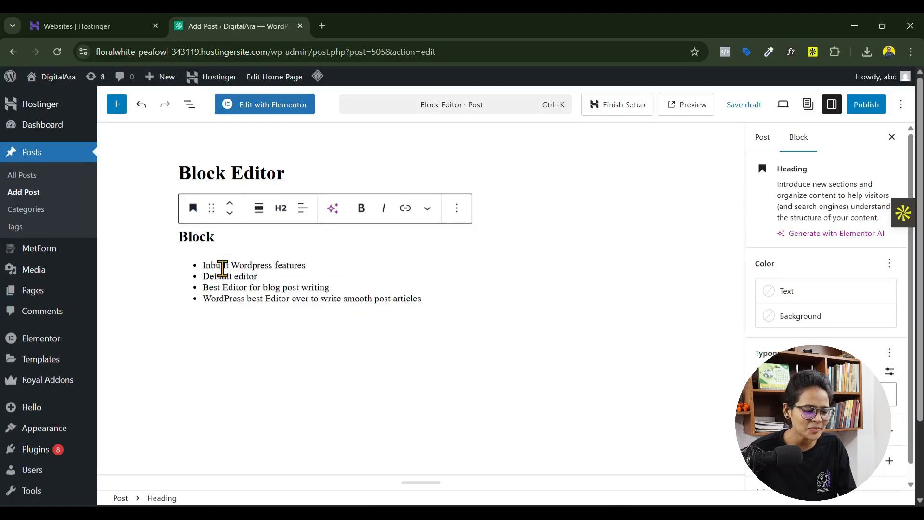
pyautogui.click(355, 263)
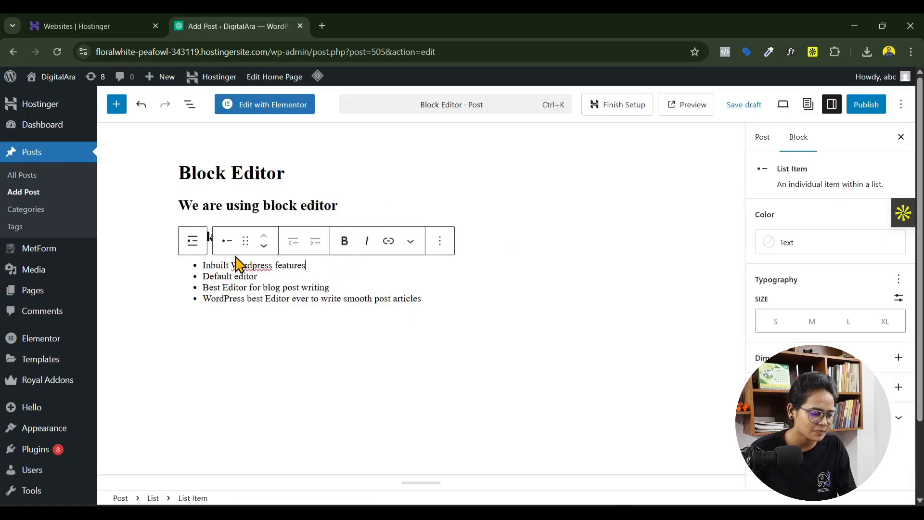
pyautogui.doubleClick(287, 268)
pyautogui.click(388, 241)
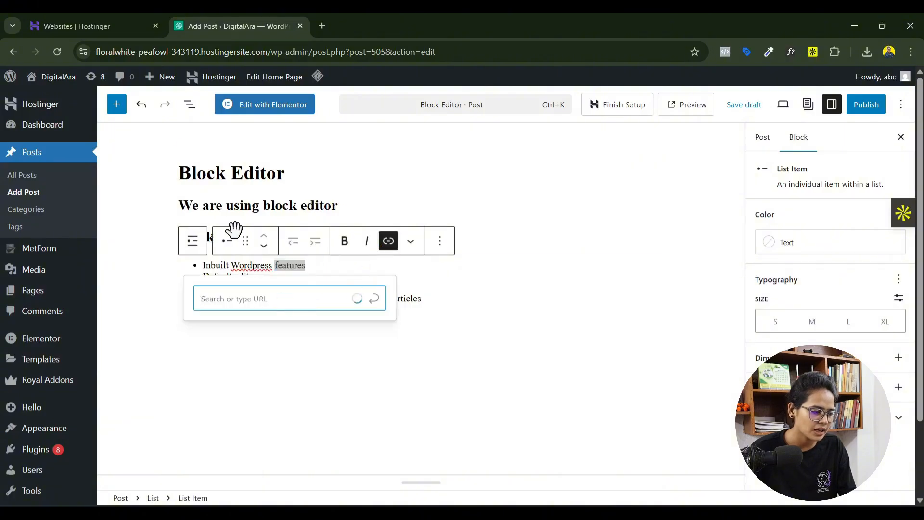
pyautogui.moveTo(271, 52); pyautogui.dragTo(56, 81)
pyautogui.hotkey('ctrl', 'c')
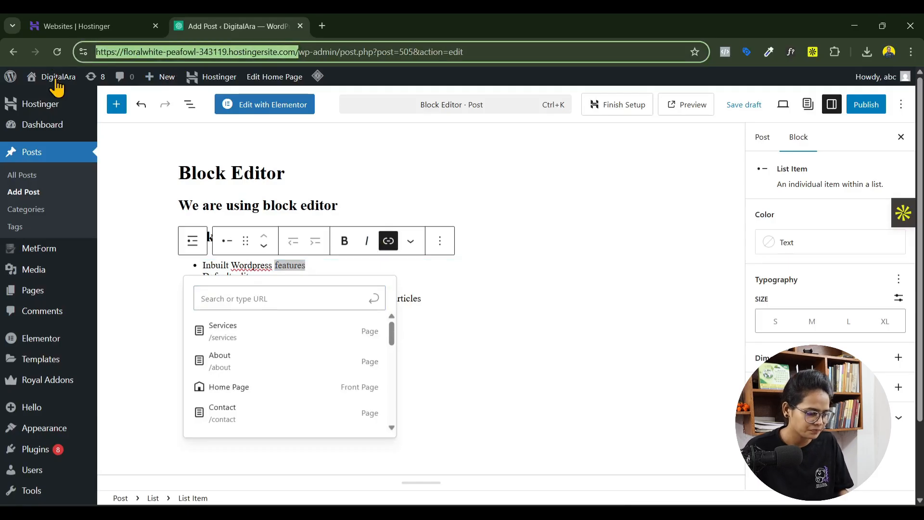
pyautogui.click(221, 296)
pyautogui.hotkey('ctrl', 'v')
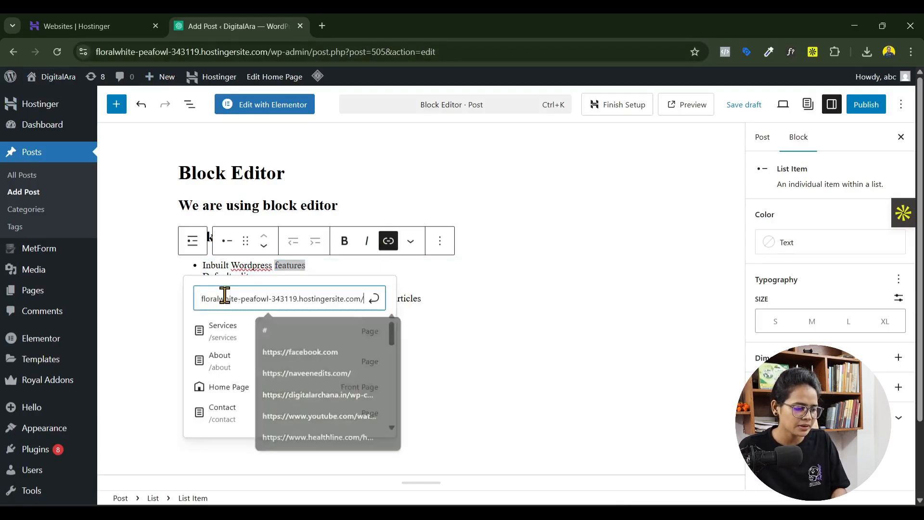
pyautogui.click(375, 301)
pyautogui.click(330, 268)
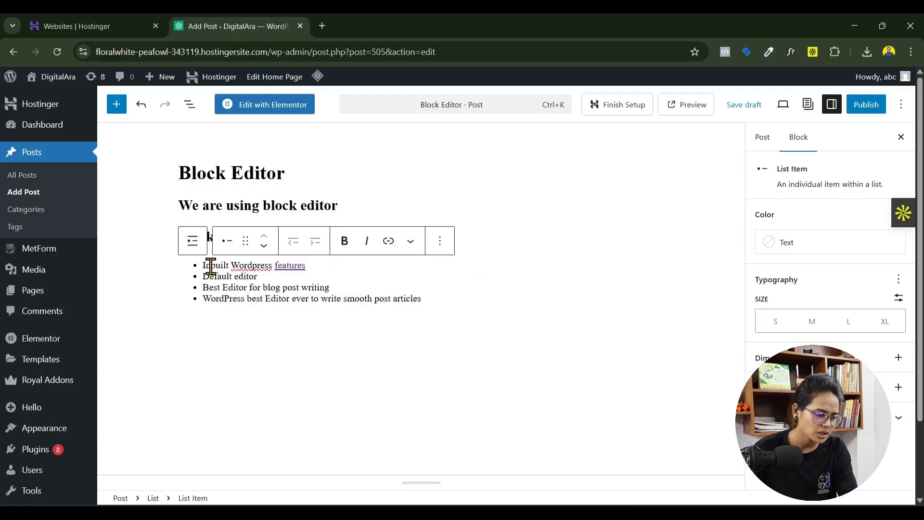
# - Select the whole list block and enable its Padding dimension and border Radius settings
pyautogui.click(198, 278)
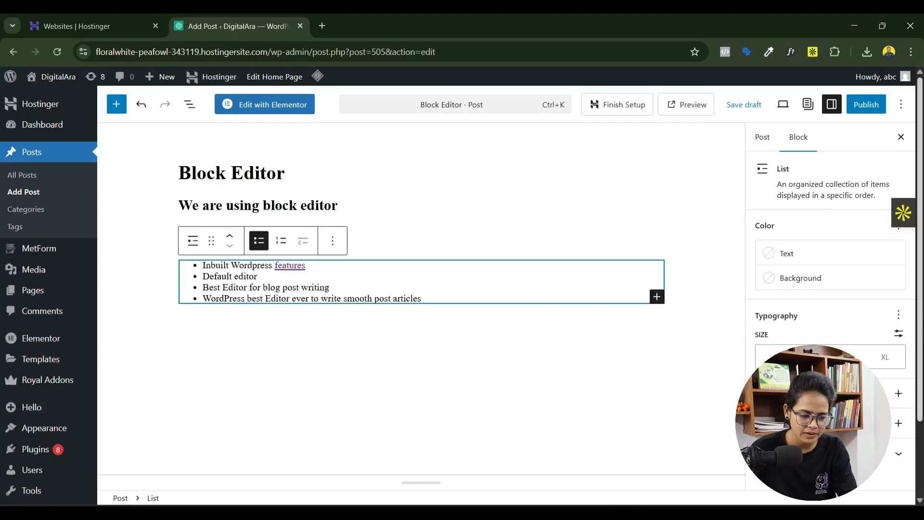
pyautogui.scroll(-2, 821, 323)
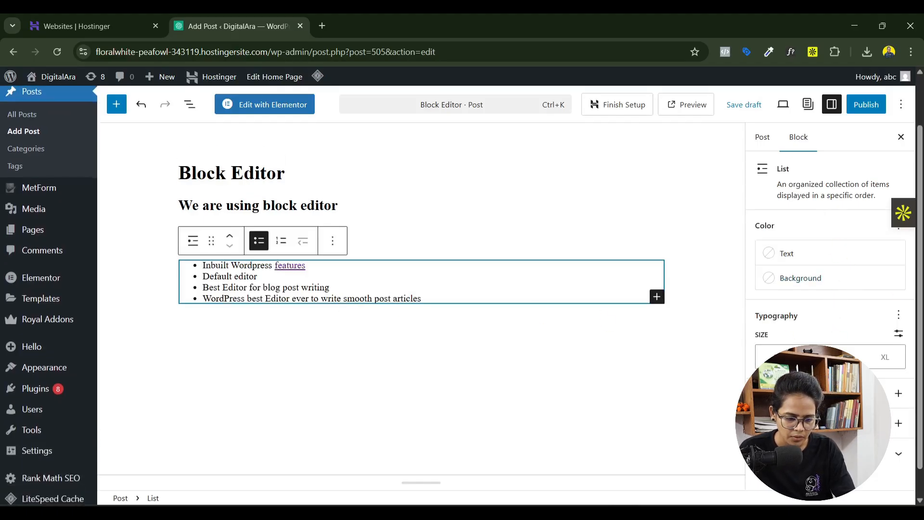
pyautogui.click(898, 395)
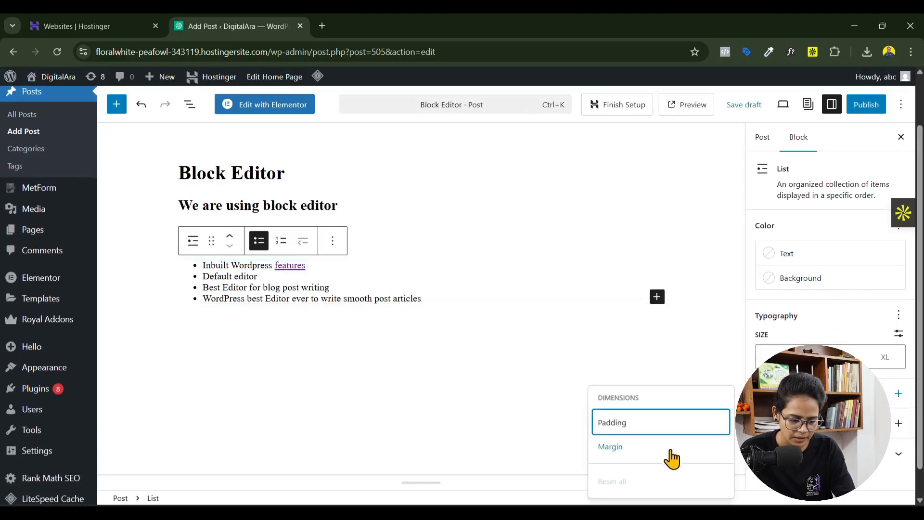
pyautogui.click(667, 428)
pyautogui.click(889, 394)
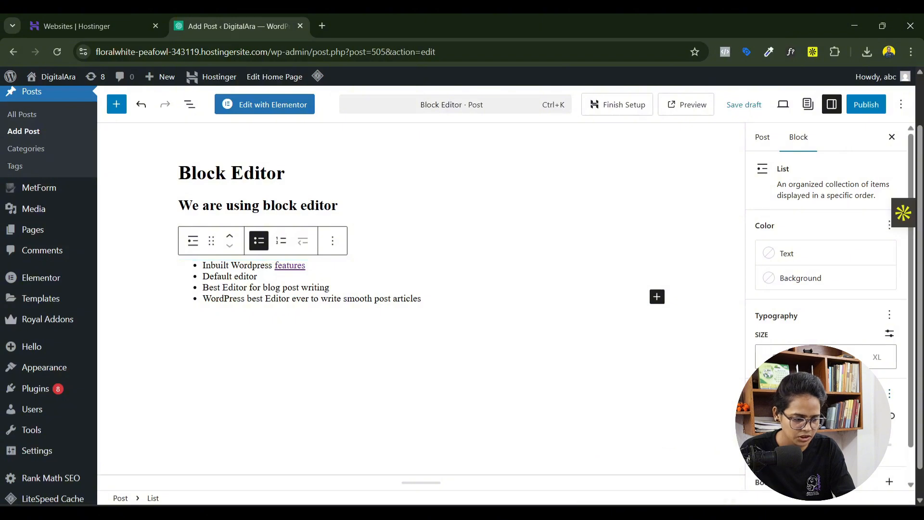
pyautogui.scroll(-3, 825, 385)
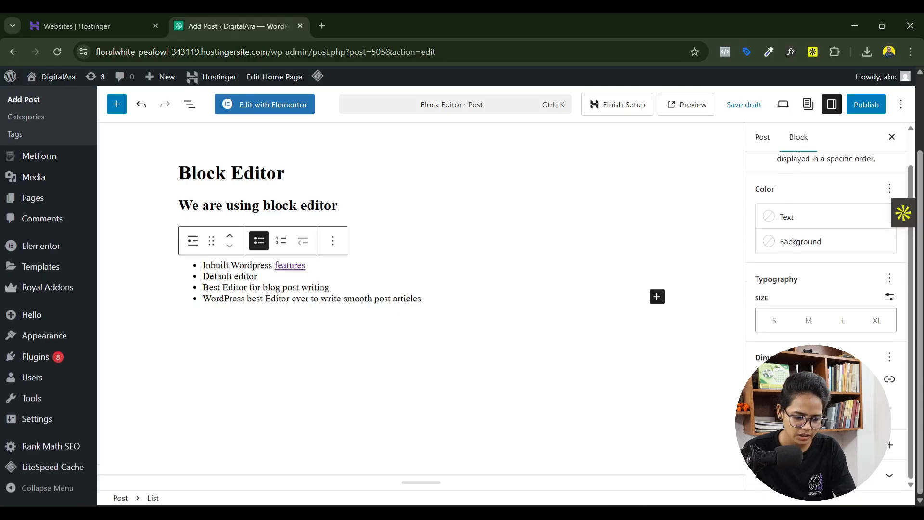
pyautogui.click(890, 445)
pyautogui.click(655, 402)
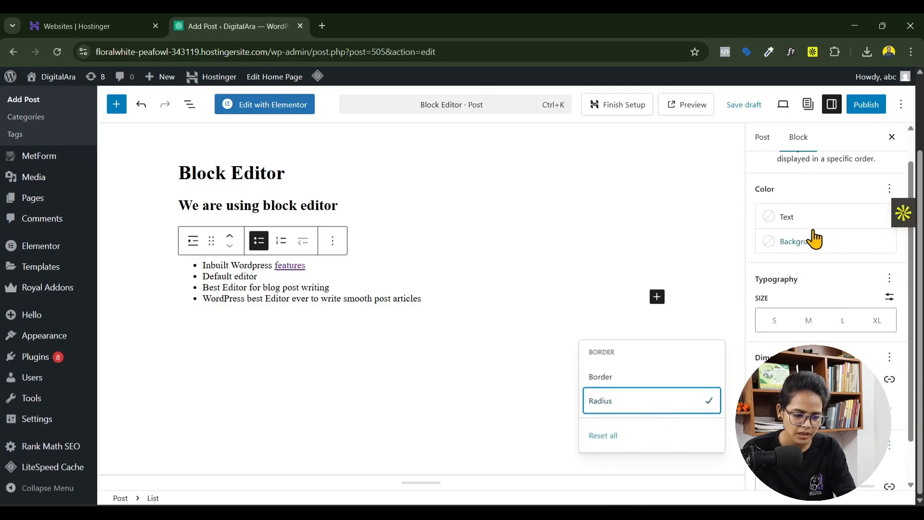
# - Enable the list block's Line height typography setting to increase its line spacing, and append an empty item to the list
pyautogui.click(807, 221)
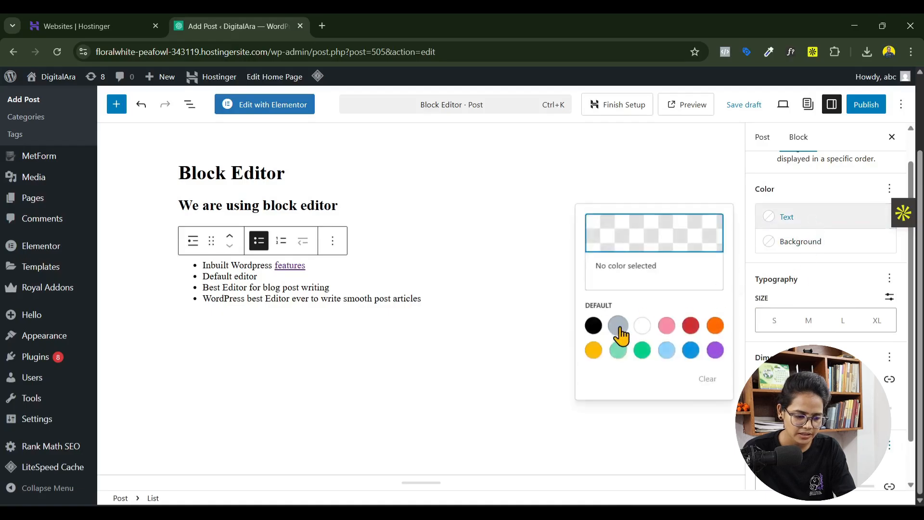
pyautogui.click(819, 302)
pyautogui.click(889, 279)
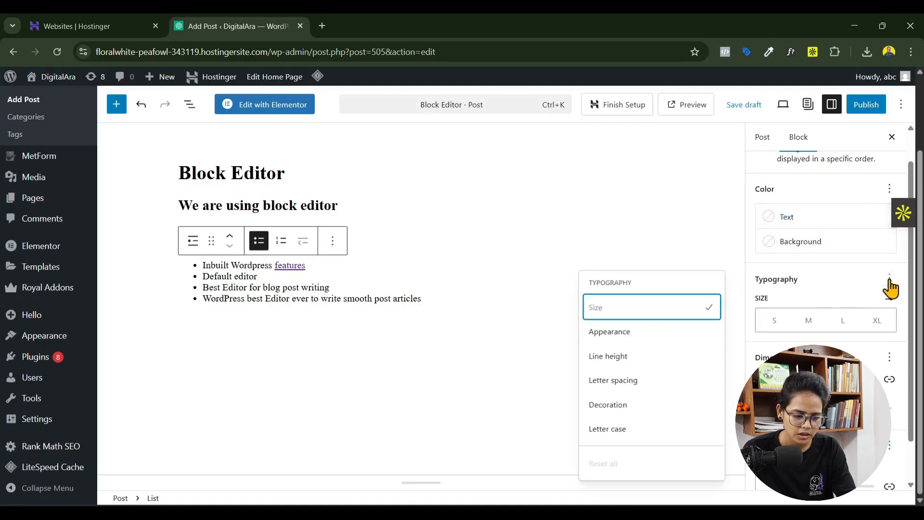
pyautogui.click(614, 358)
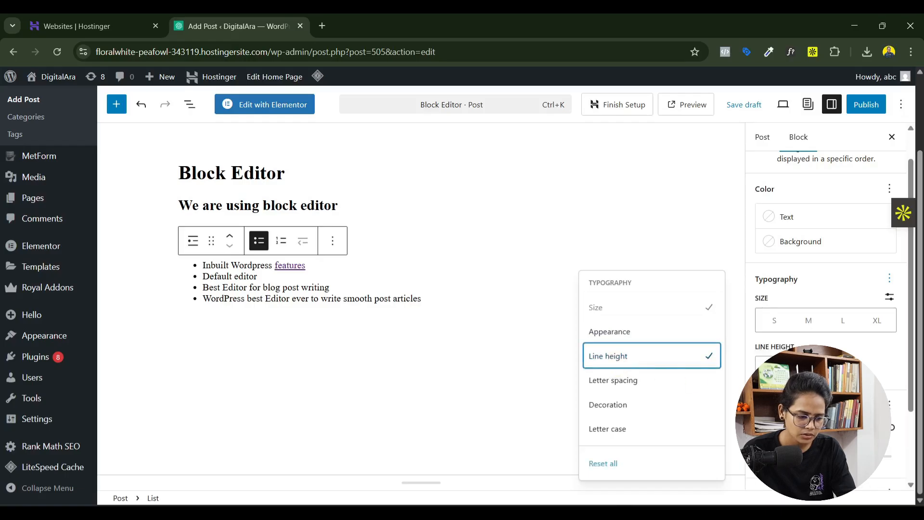
pyautogui.click(795, 369)
pyautogui.click(796, 369)
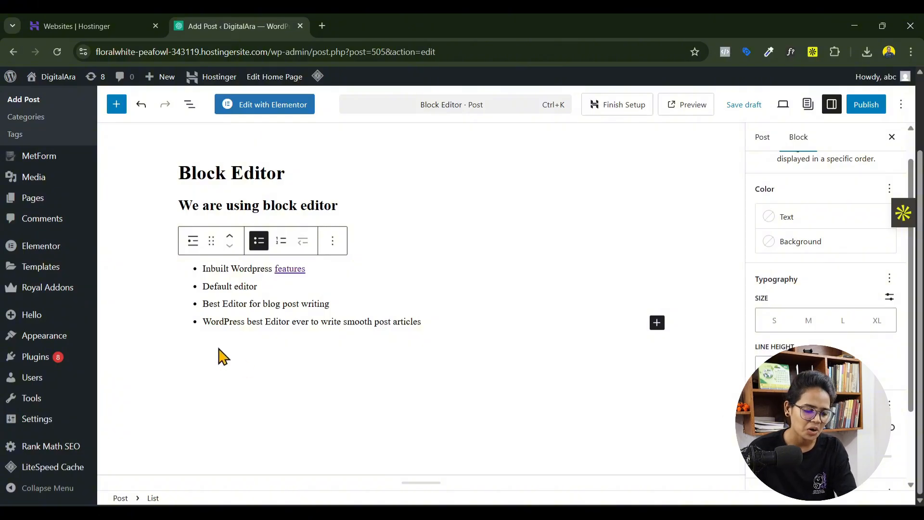
pyautogui.click(657, 321)
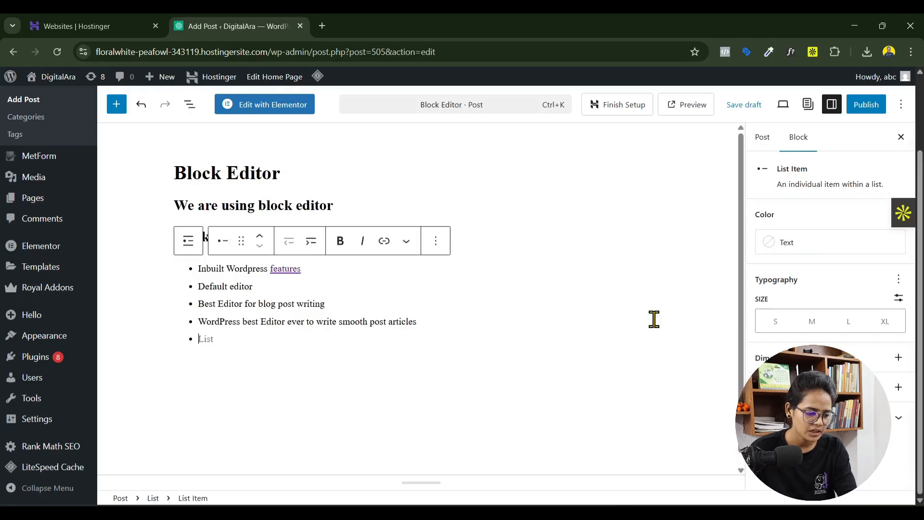
# - End the list and insert a Code block below it from the full block library
pyautogui.press('Return')
pyautogui.click(652, 351)
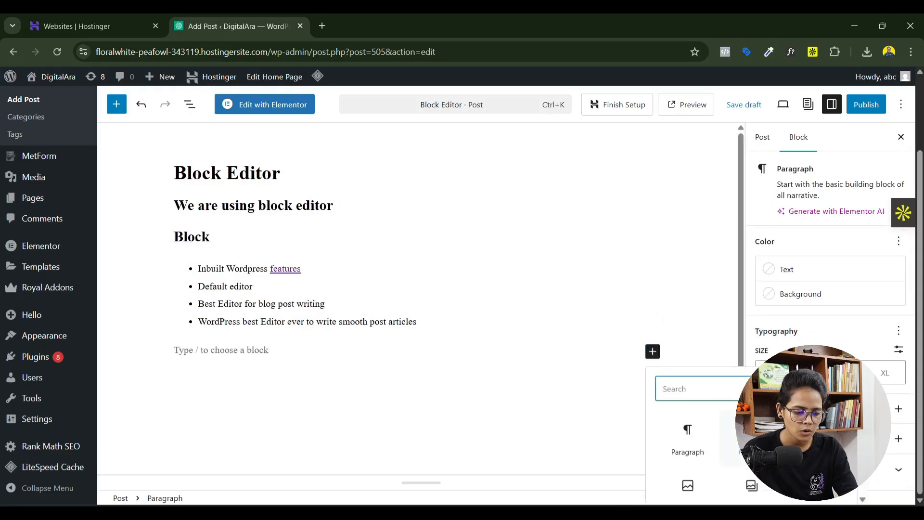
pyautogui.click(758, 493)
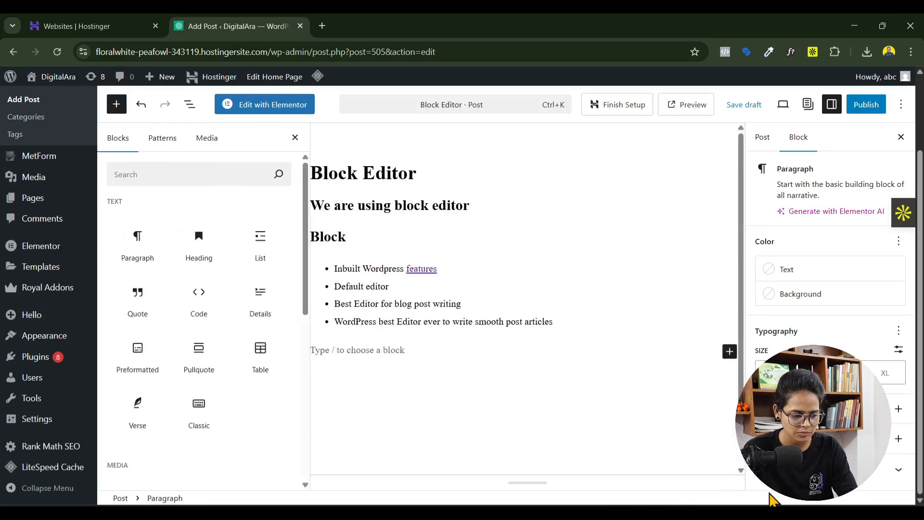
pyautogui.click(201, 323)
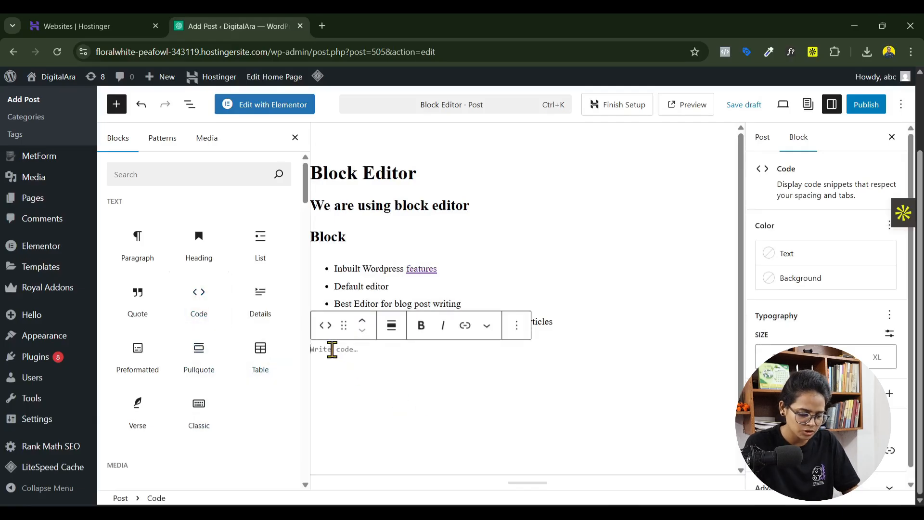
# - Enter an opening <html> tag and a closing </html> tag in the Code block, with a line break between them
pyautogui.write('<htm')
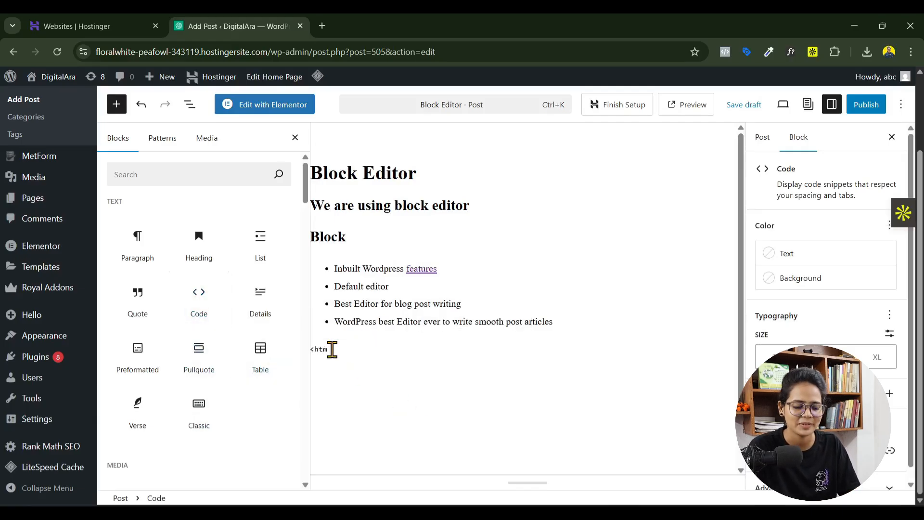
pyautogui.write('l>')
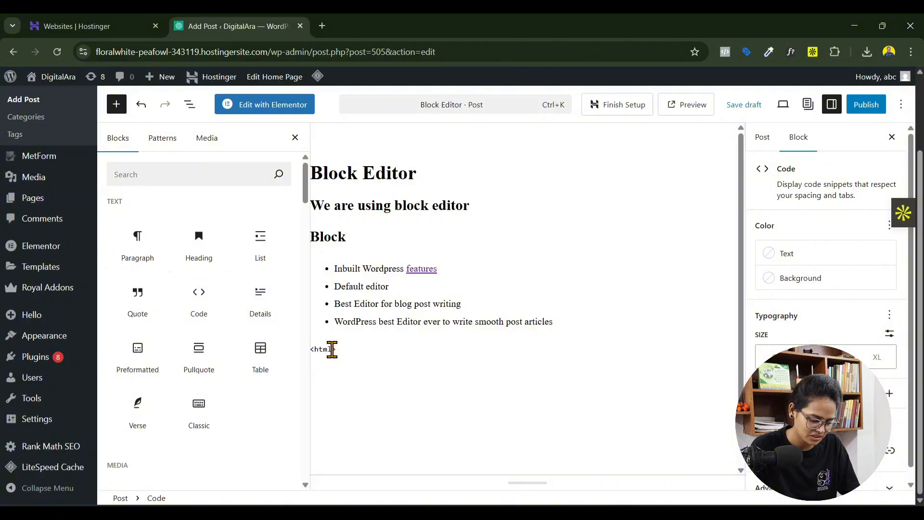
pyautogui.write(' </html>')
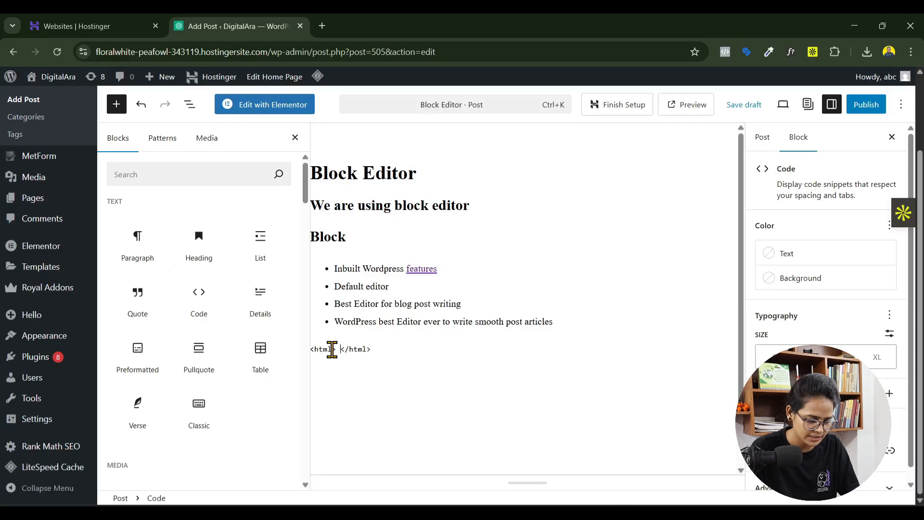
pyautogui.press('Left')
pyautogui.press('Left')
pyautogui.press('Left')
pyautogui.press('Left')
pyautogui.press('Left')
pyautogui.press('Return')
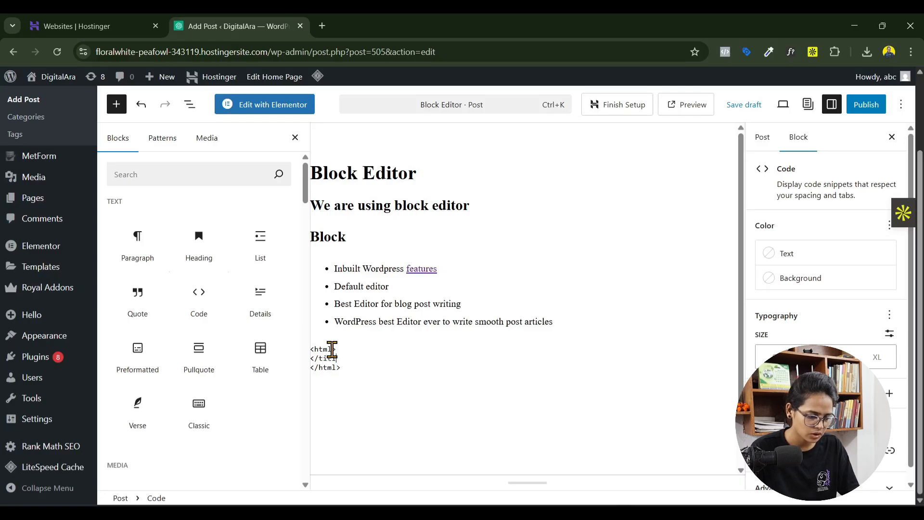
# - Replace the title tag between the html tags with a <p> tag
pyautogui.write('e>')
pyautogui.press('BackSpace')
pyautogui.press('BackSpace')
pyautogui.press('BackSpace')
pyautogui.press('BackSpace')
pyautogui.press('BackSpace')
pyautogui.press('BackSpace')
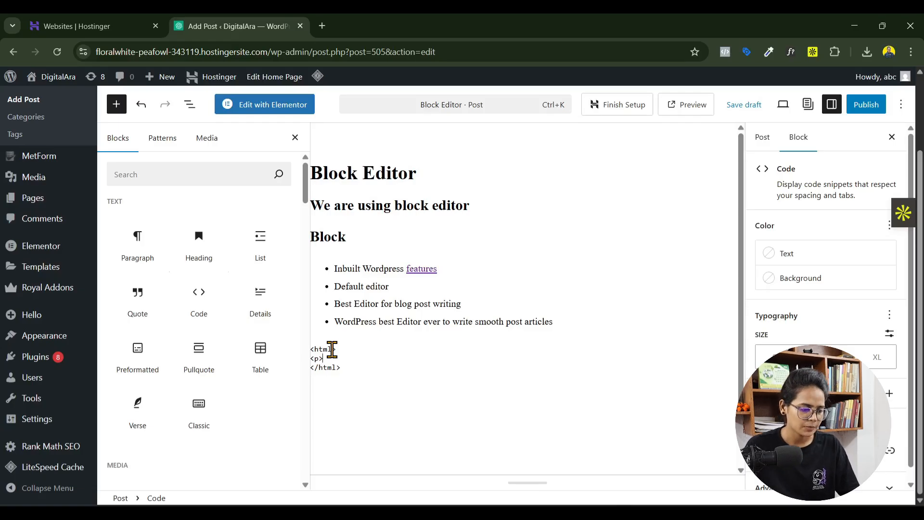
pyautogui.click(361, 364)
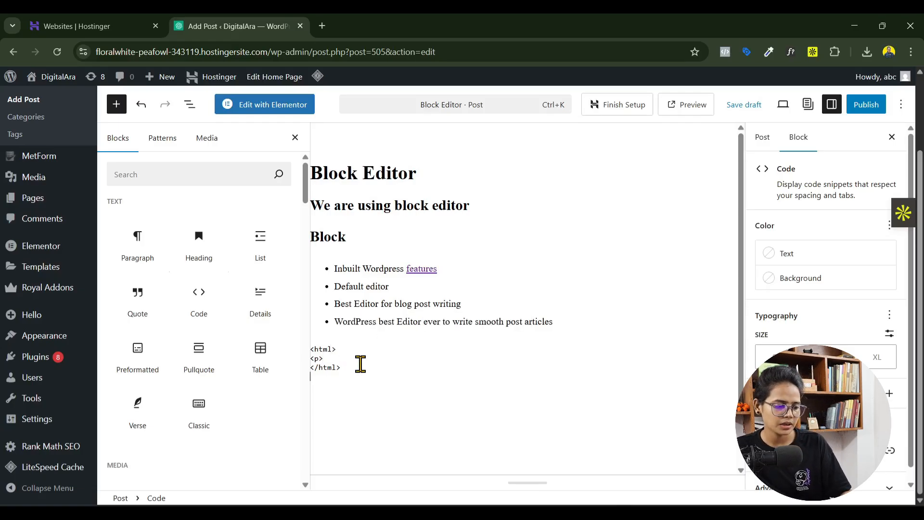
# - Add a Details block below the code with the summary "What is WordPress?"
pyautogui.click(527, 257)
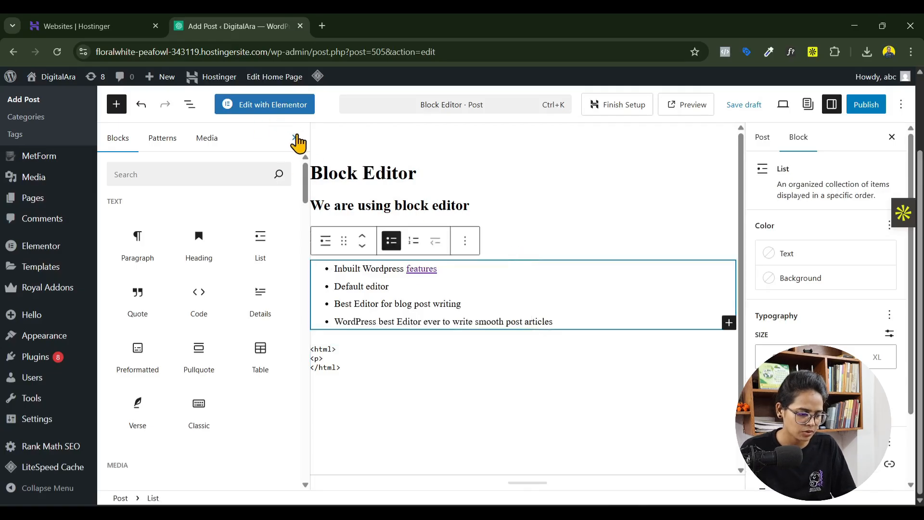
pyautogui.click(295, 137)
pyautogui.click(238, 376)
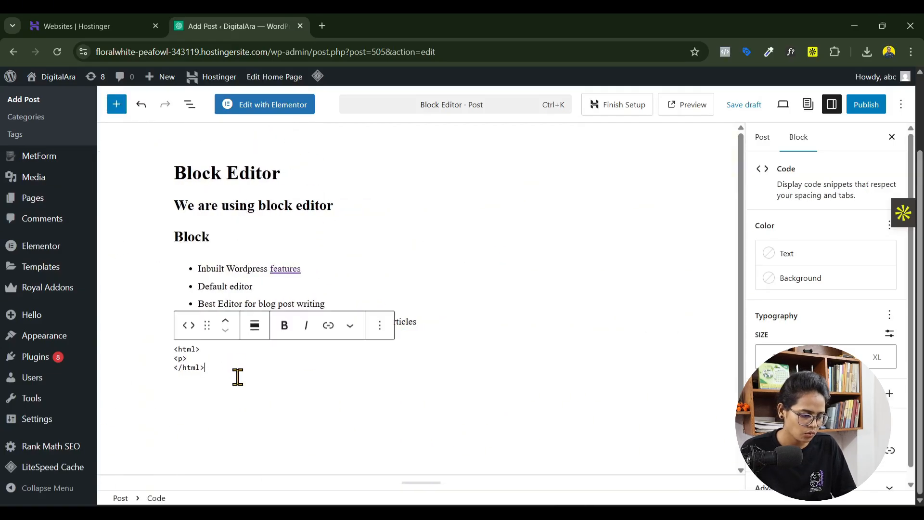
pyautogui.click(240, 403)
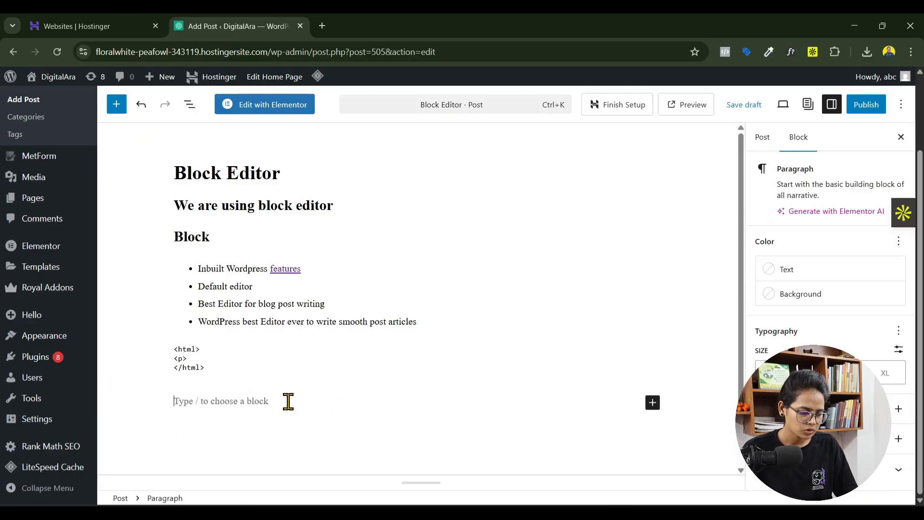
pyautogui.click(117, 106)
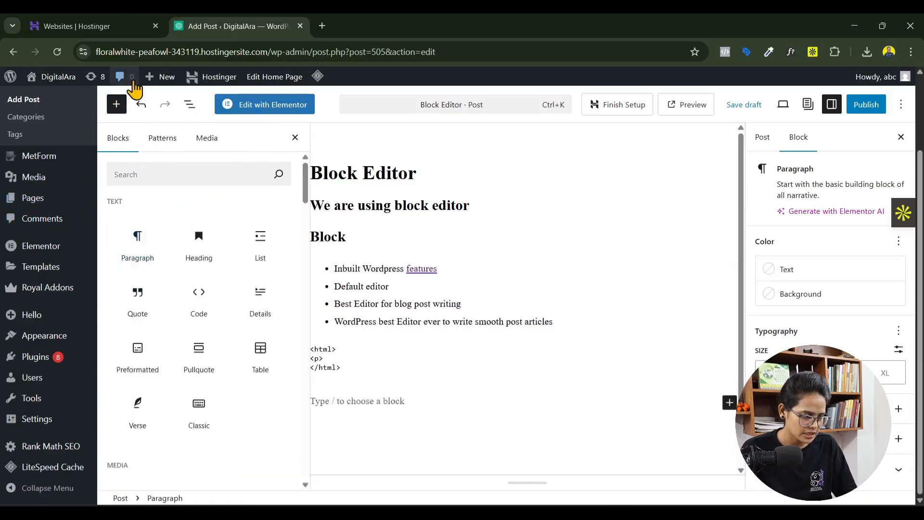
pyautogui.click(258, 302)
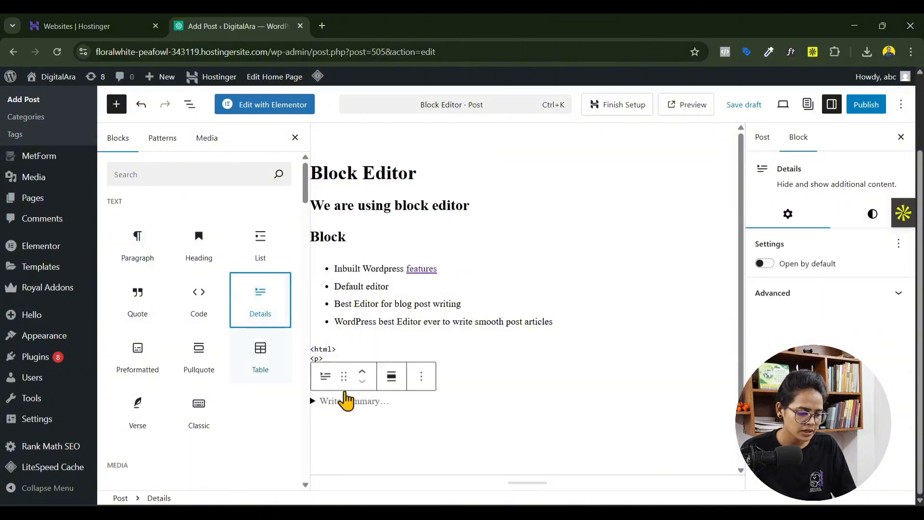
pyautogui.click(345, 406)
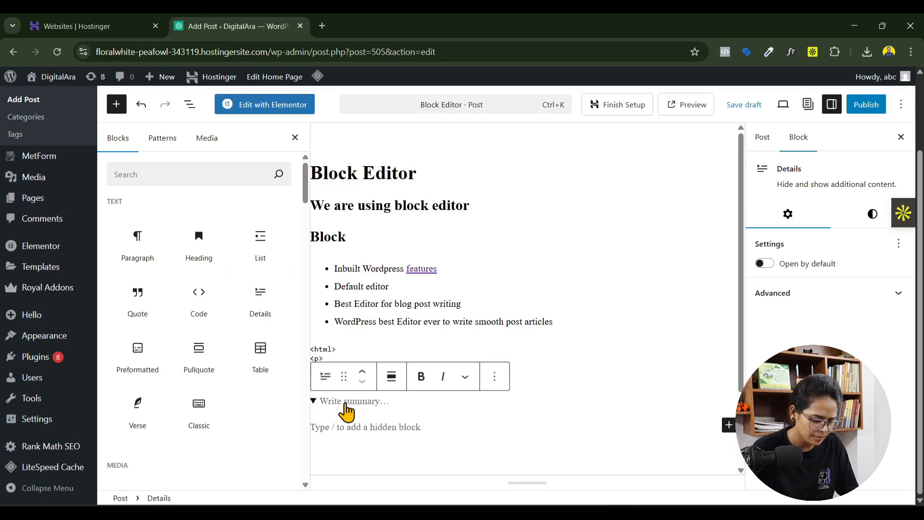
pyautogui.write('What is Wo')
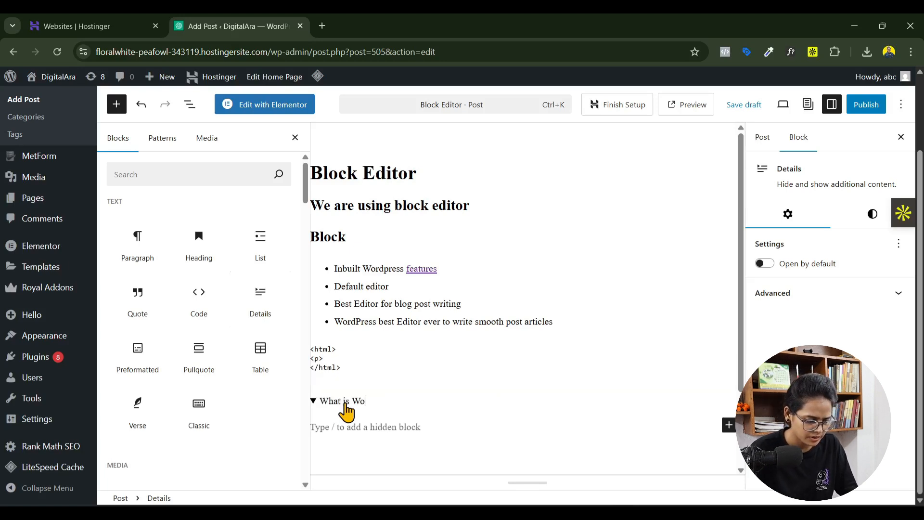
pyautogui.write('rdPress?')
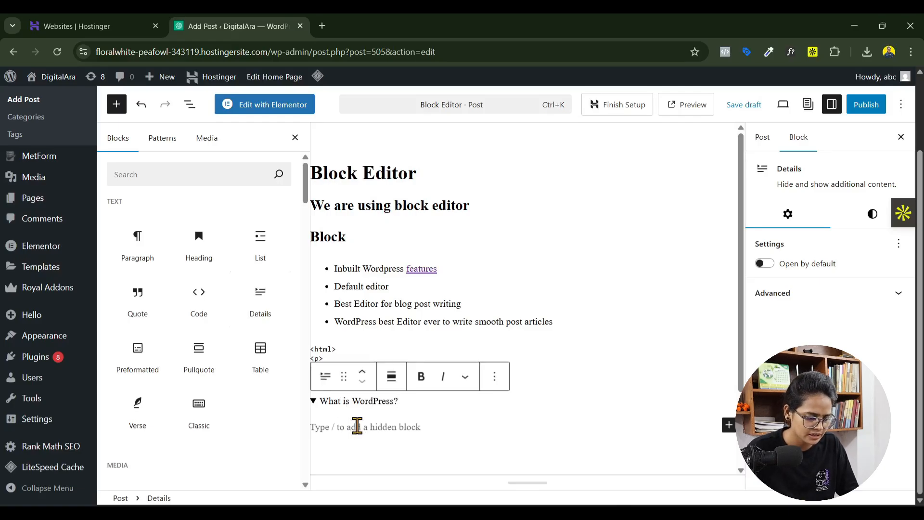
# - Write the Details block's hidden paragraph: "WordPress is CMS Platform which makes blog writing easier with its inbuilt features."
pyautogui.click(356, 427)
pyautogui.write('WordPres')
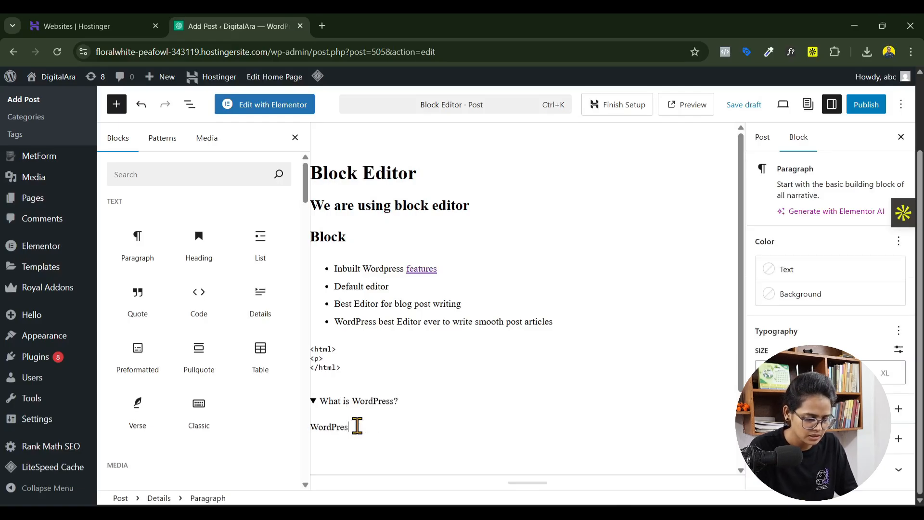
pyautogui.write('s is')
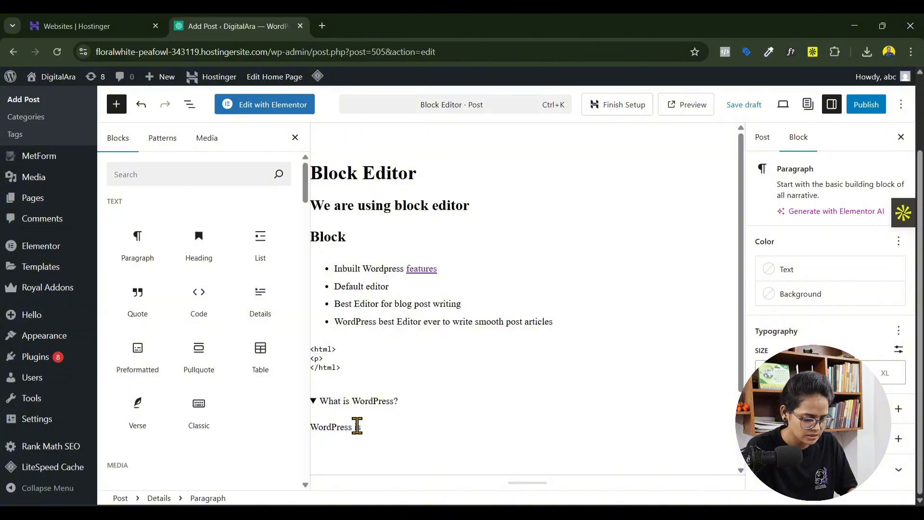
pyautogui.write(' CMS Platfo')
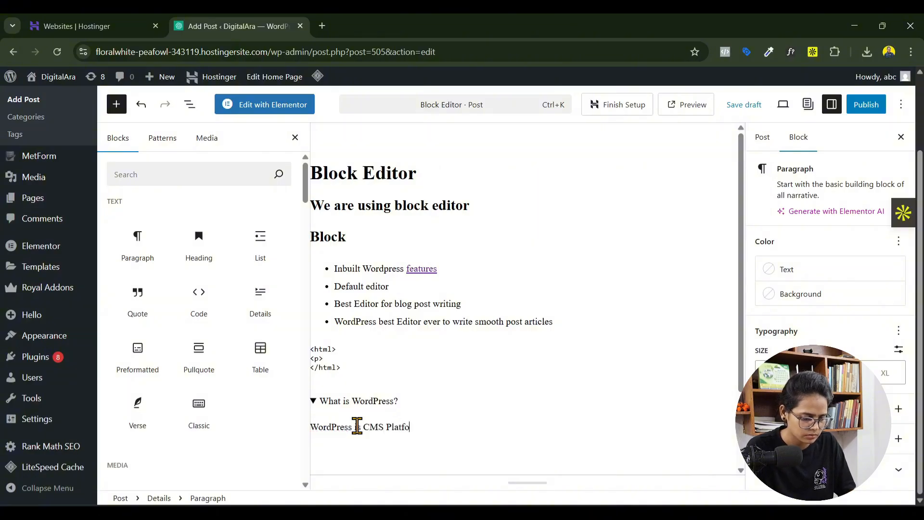
pyautogui.write('rm which ')
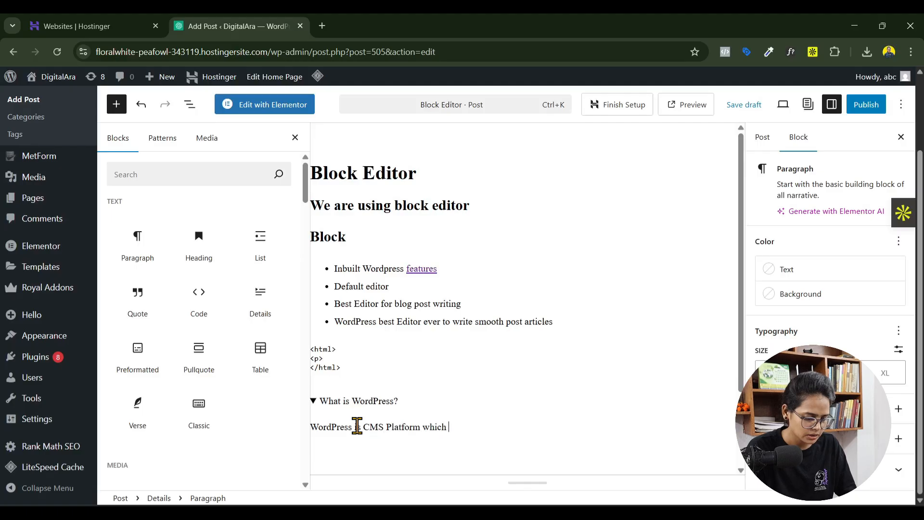
pyautogui.write('makes')
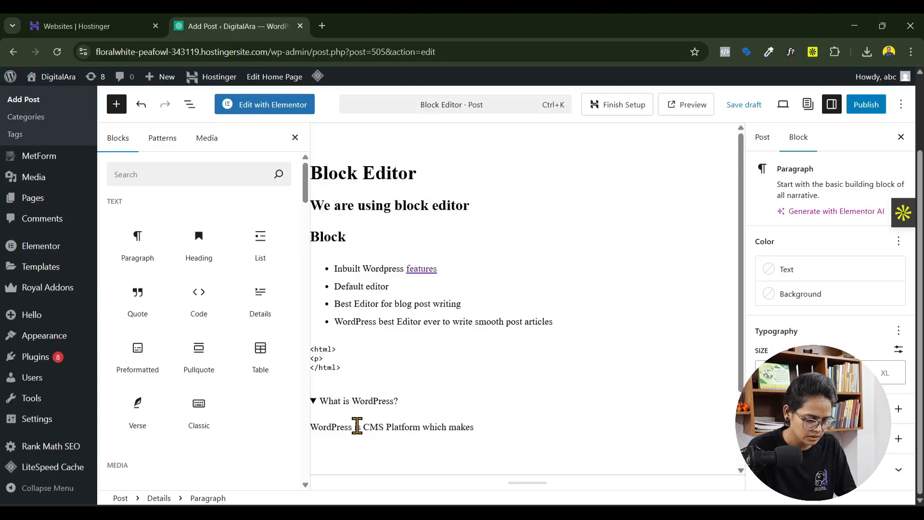
pyautogui.write(' po')
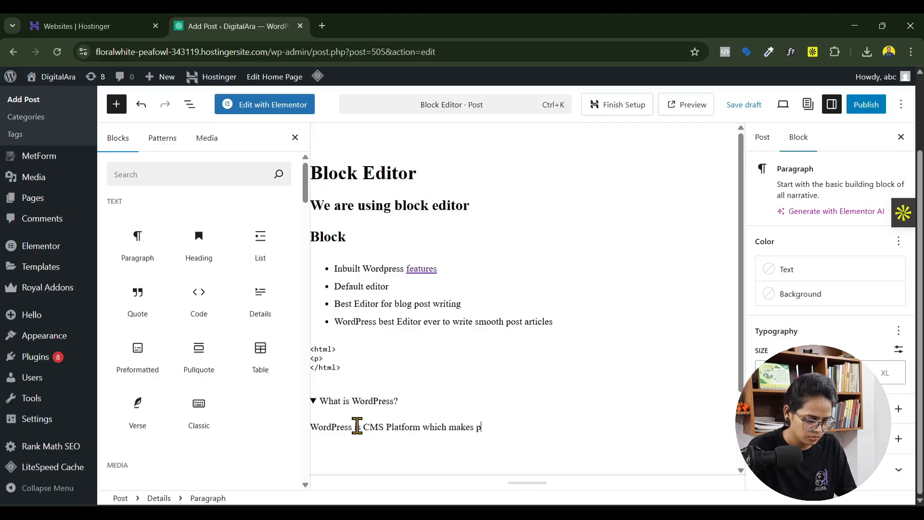
pyautogui.press('BackSpace')
pyautogui.write('blog w')
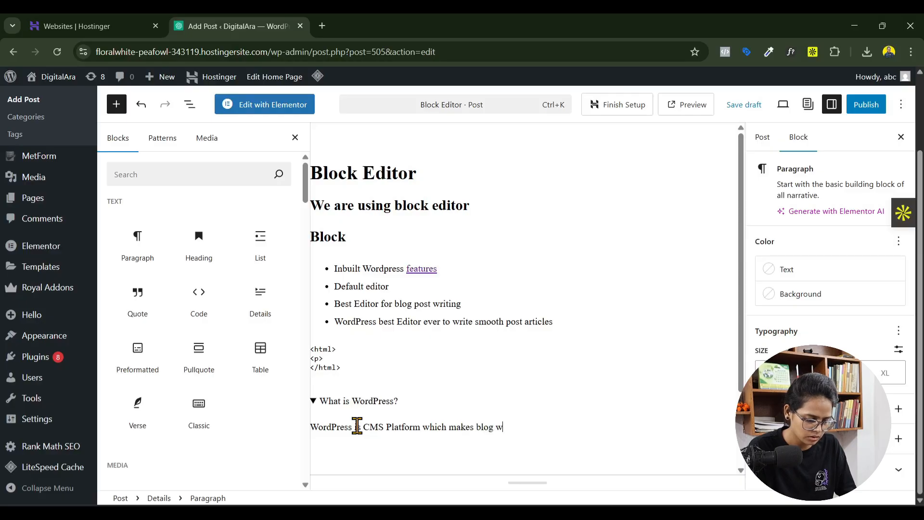
pyautogui.write('ritni')
pyautogui.write('ing')
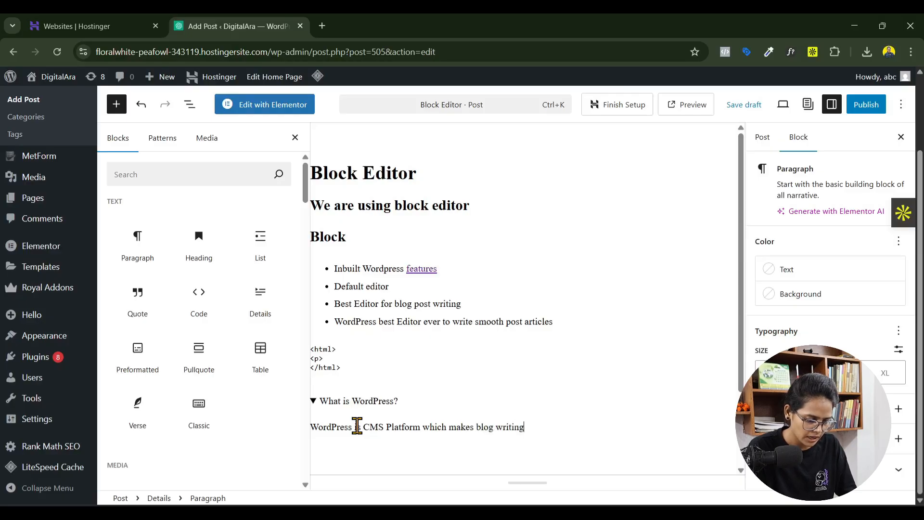
pyautogui.write(' easier')
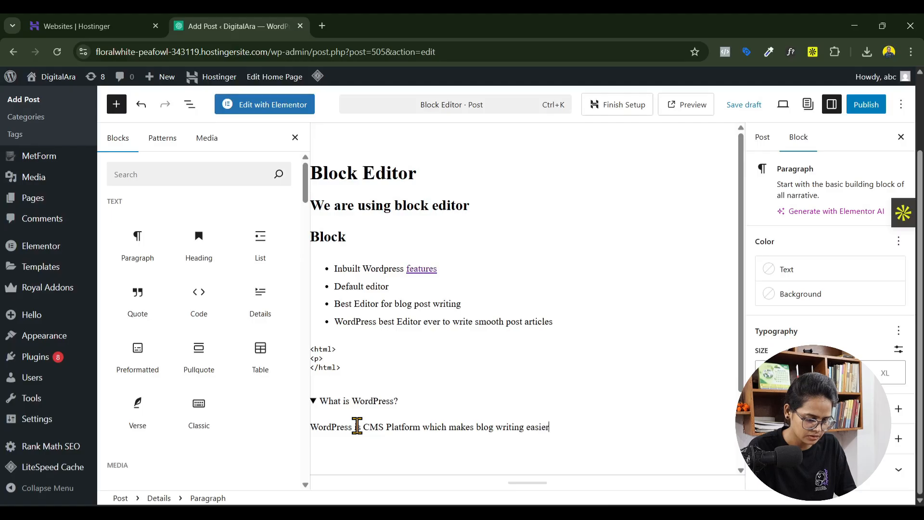
pyautogui.write(' with its ')
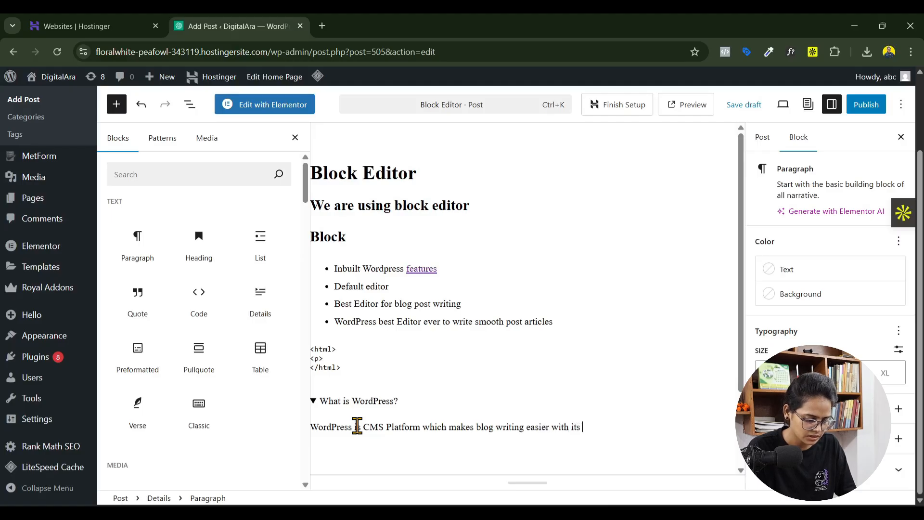
pyautogui.write('pla')
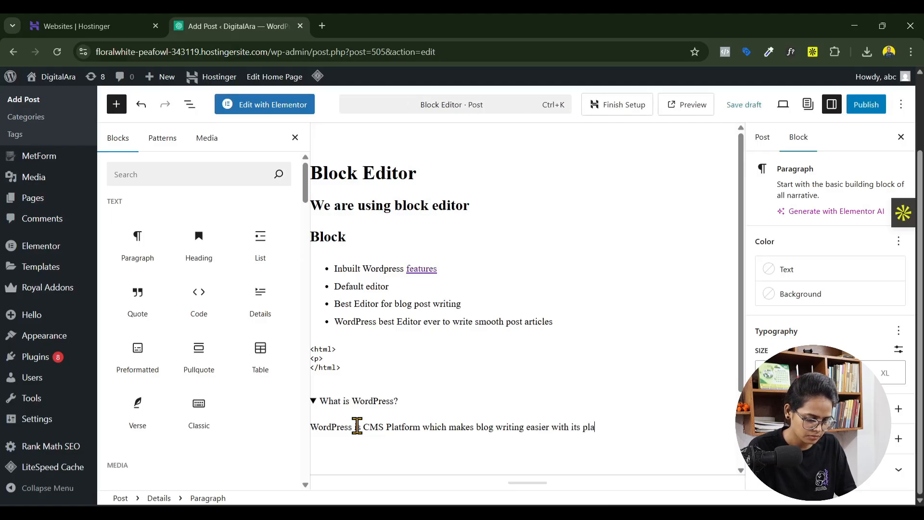
pyautogui.press('BackSpace')
pyautogui.press('BackSpace')
pyautogui.press('BackSpace')
pyautogui.write('inbu')
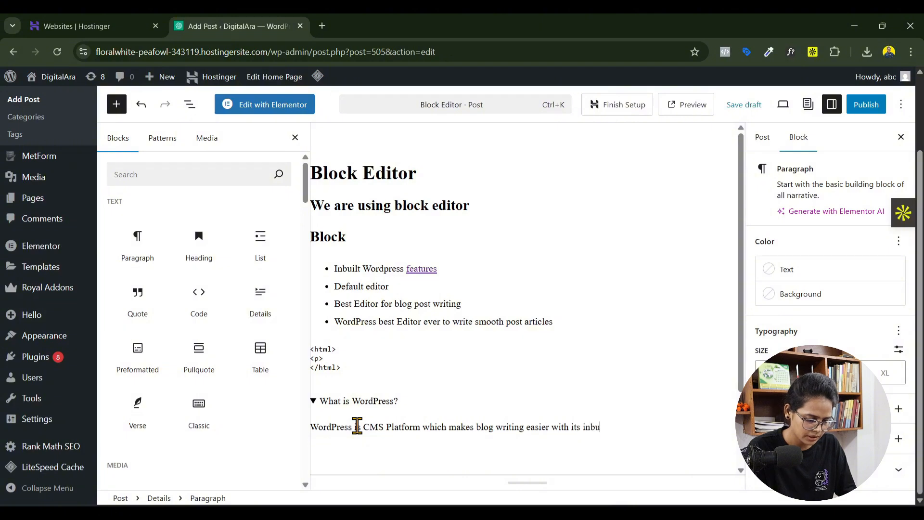
pyautogui.write('ilt fe')
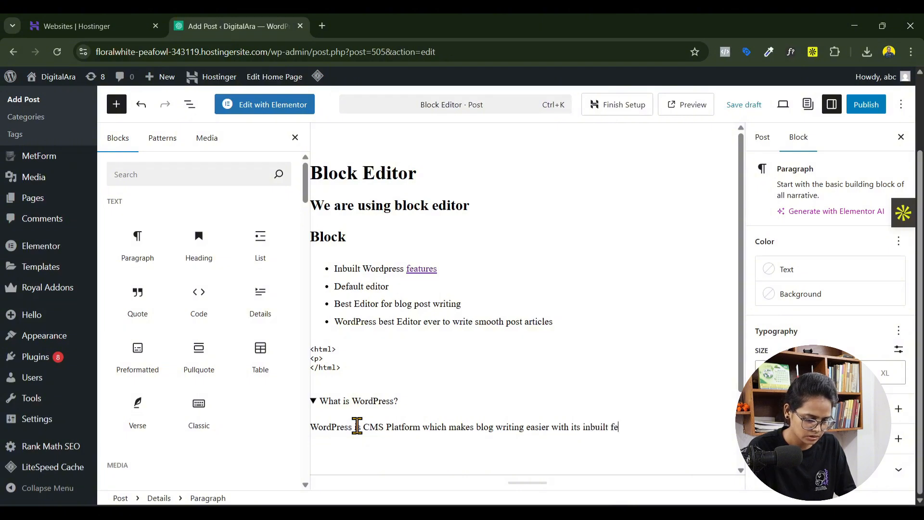
pyautogui.write('atures.')
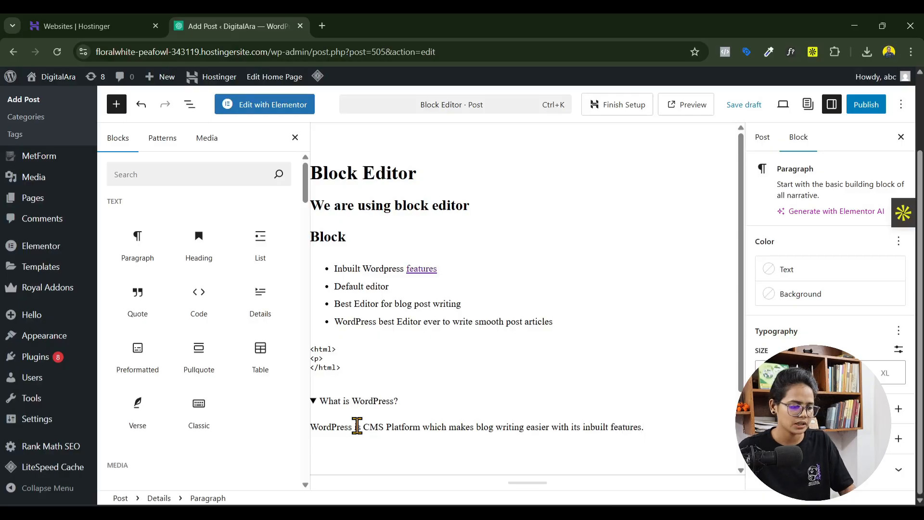
# - Toggle the "What is WordPress?" Details block to check how its hidden paragraph shows and hides, and leave it collapsed
pyautogui.click(313, 405)
pyautogui.click(314, 403)
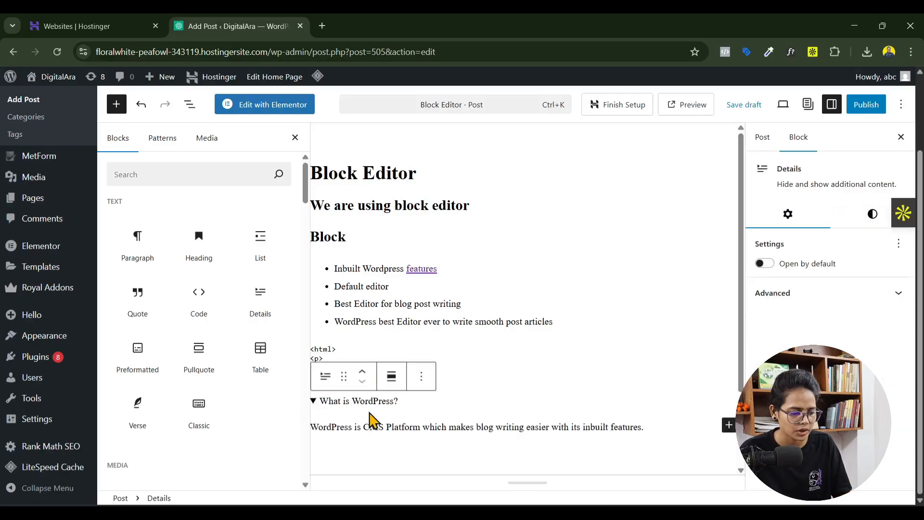
pyautogui.click(319, 402)
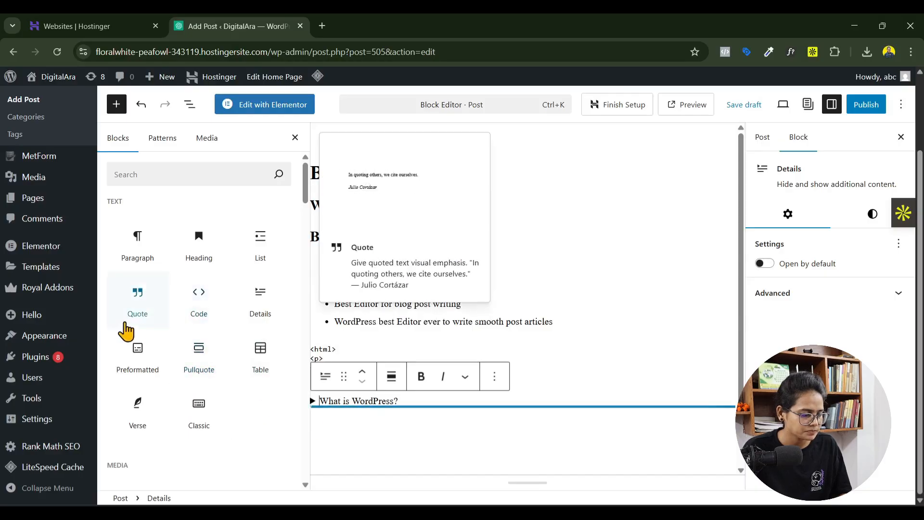
# - Insert a Quote block below the "What is WordPress?" Details block
pyautogui.click(400, 430)
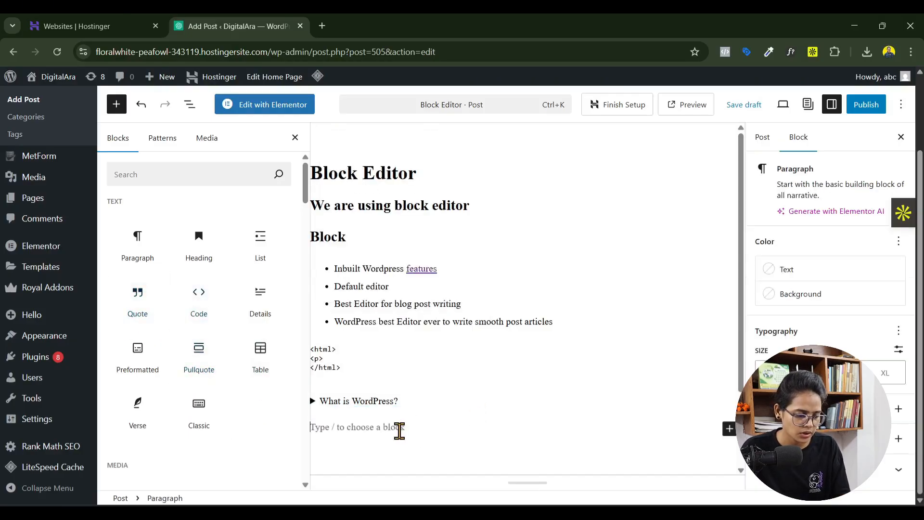
pyautogui.click(137, 313)
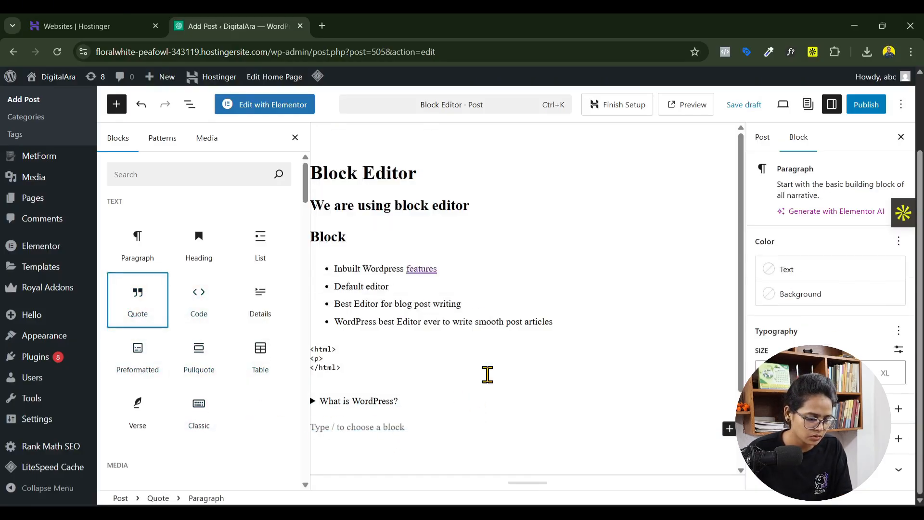
# - Nest a second Quote block inside the new Quote block and place the cursor in its empty paragraph
pyautogui.scroll(-2, 351, 354)
pyautogui.click(122, 294)
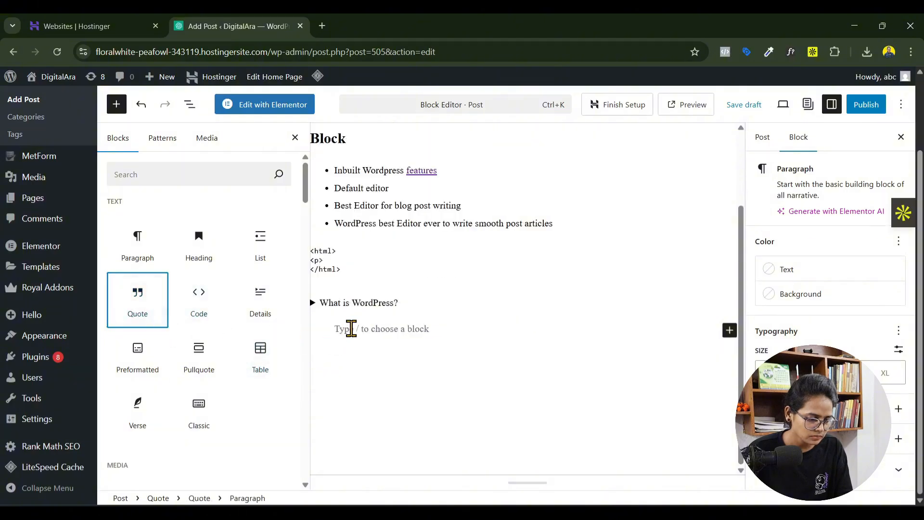
pyautogui.click(351, 329)
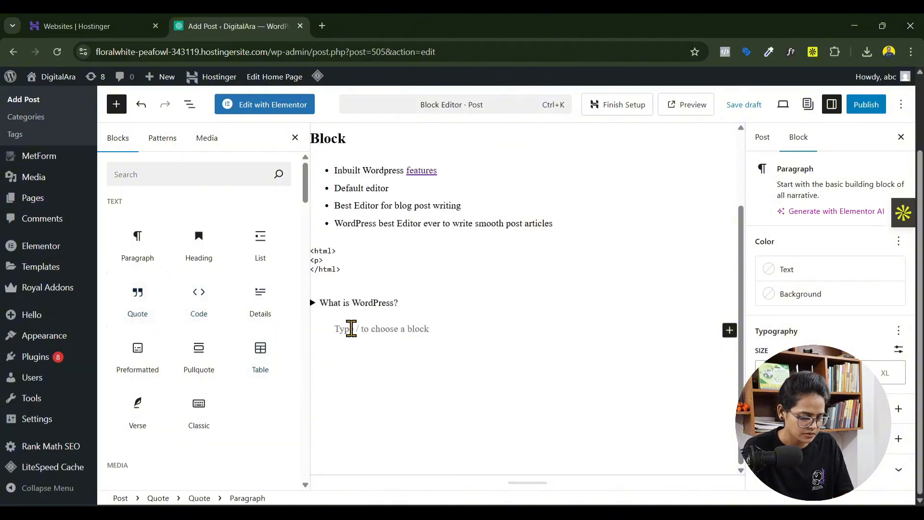
# - Write the quote text "Consitency is the key of getting big dream in reality." in the nested Quote block
pyautogui.write('COnsis')
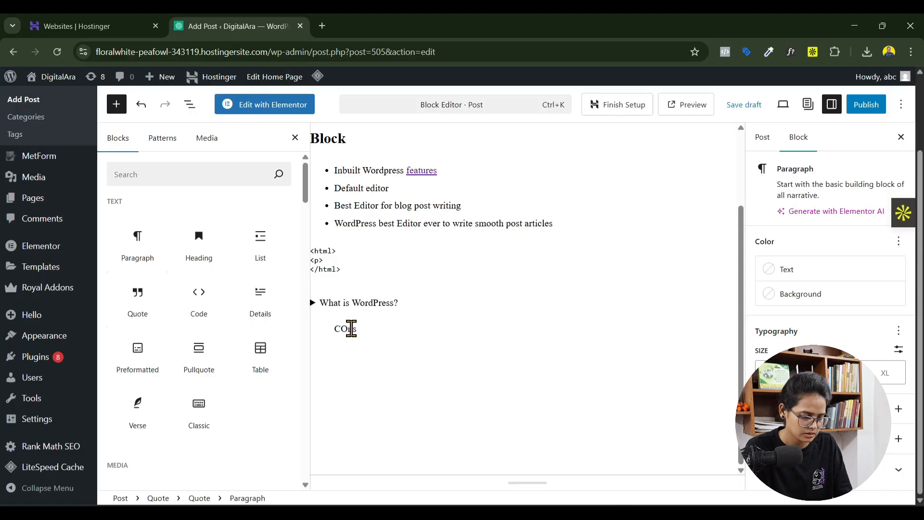
pyautogui.press('BackSpace')
pyautogui.write('onsi')
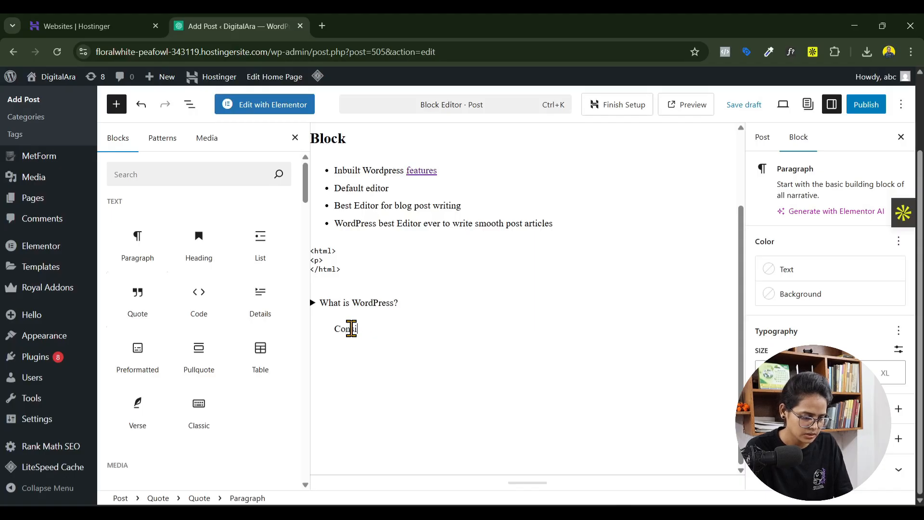
pyautogui.write('tency is the key o')
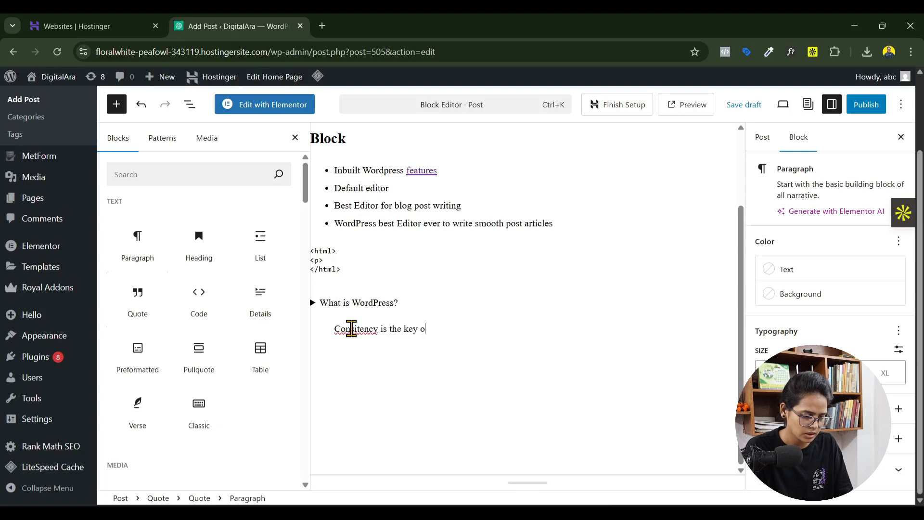
pyautogui.write('f')
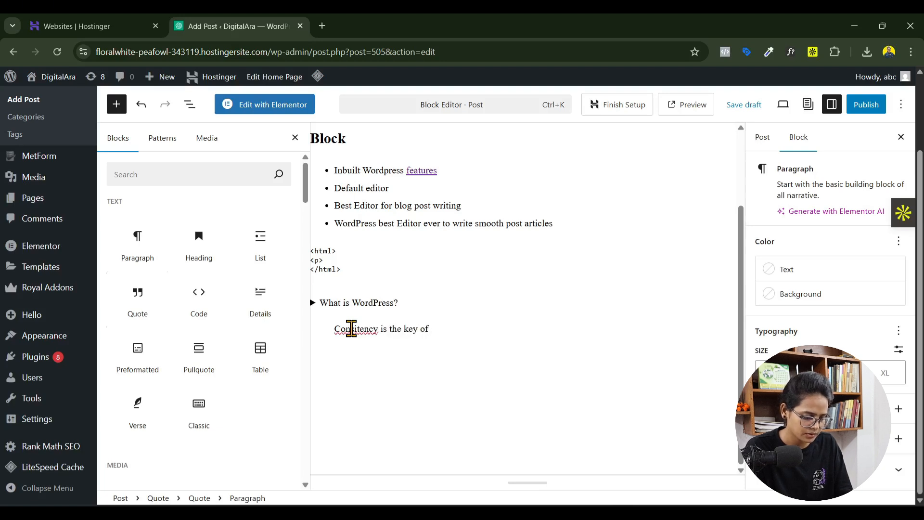
pyautogui.write(' getting hi')
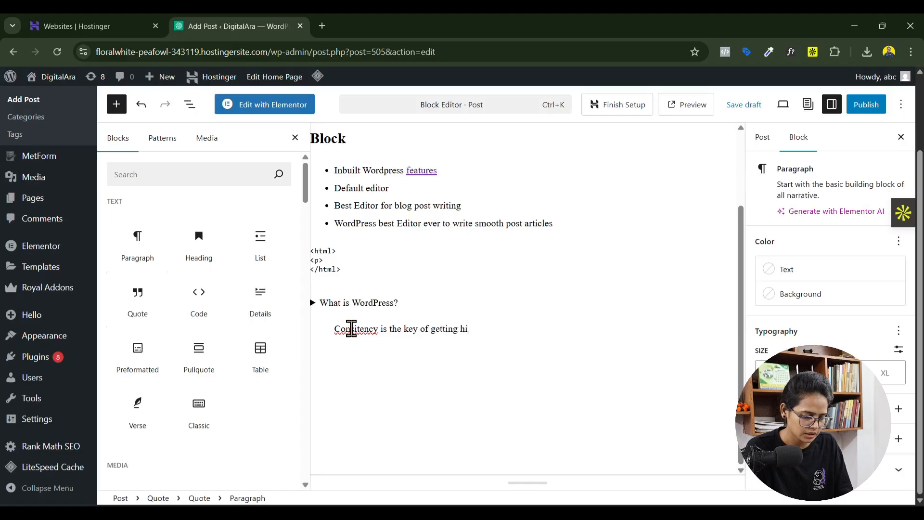
pyautogui.write('gh')
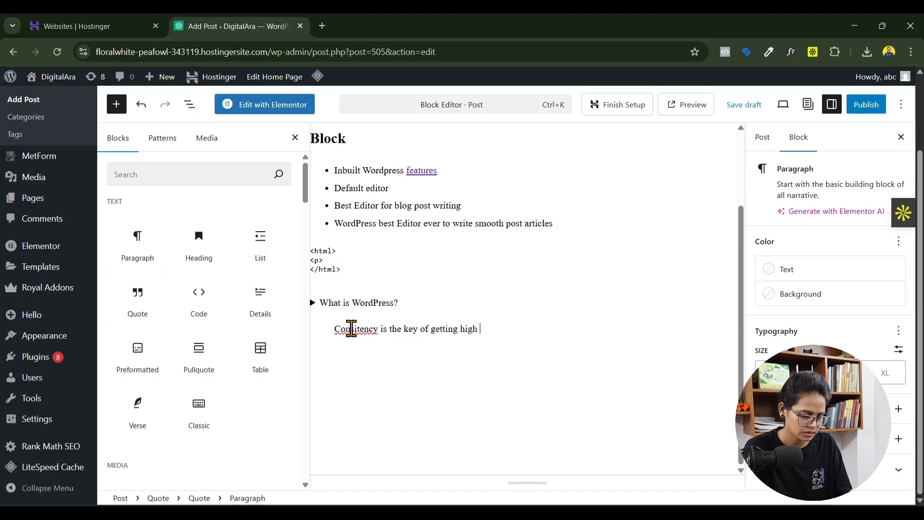
pyautogui.press('BackSpace')
pyautogui.press('BackSpace')
pyautogui.press('BackSpace')
pyautogui.press('BackSpace')
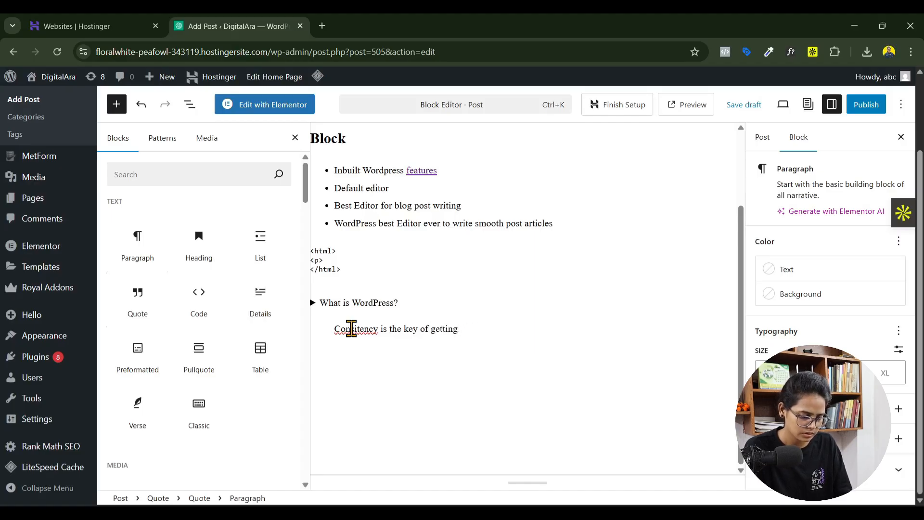
pyautogui.write('big')
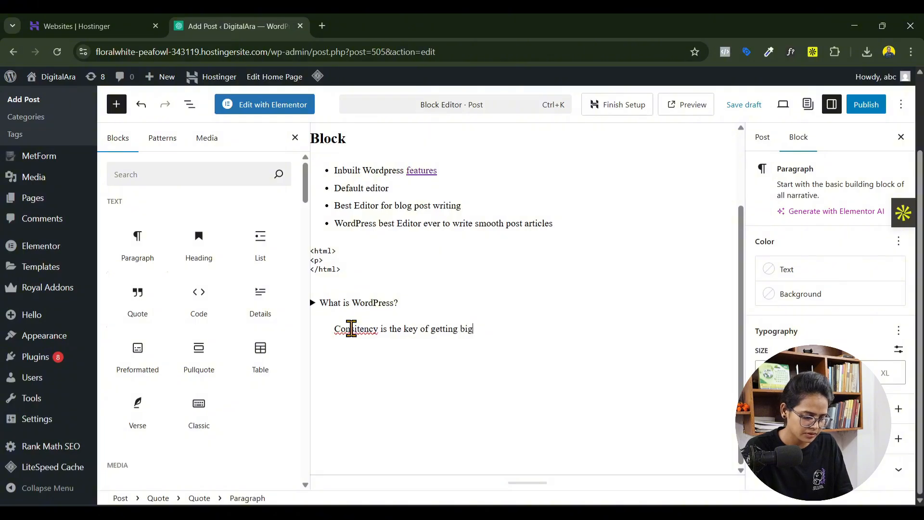
pyautogui.write(' dream in reality.')
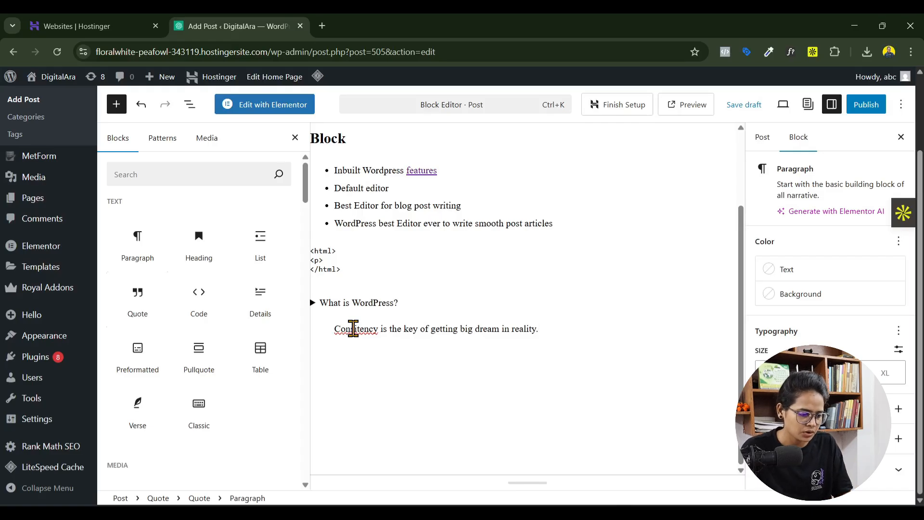
# - Close the block inserter and add an empty paragraph below the quote
pyautogui.click(295, 138)
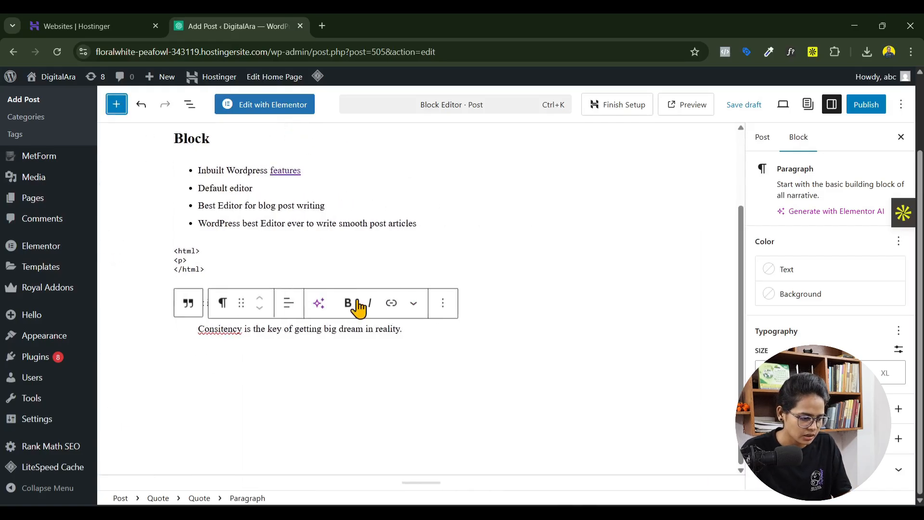
pyautogui.click(231, 350)
pyautogui.click(432, 332)
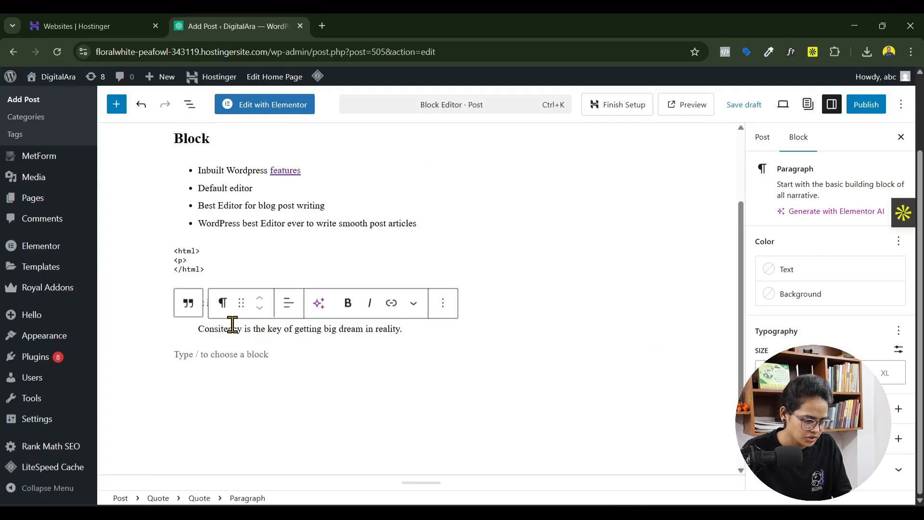
# - Try the Plain style on the outer Quote block and switch it back to Default
pyautogui.click(188, 308)
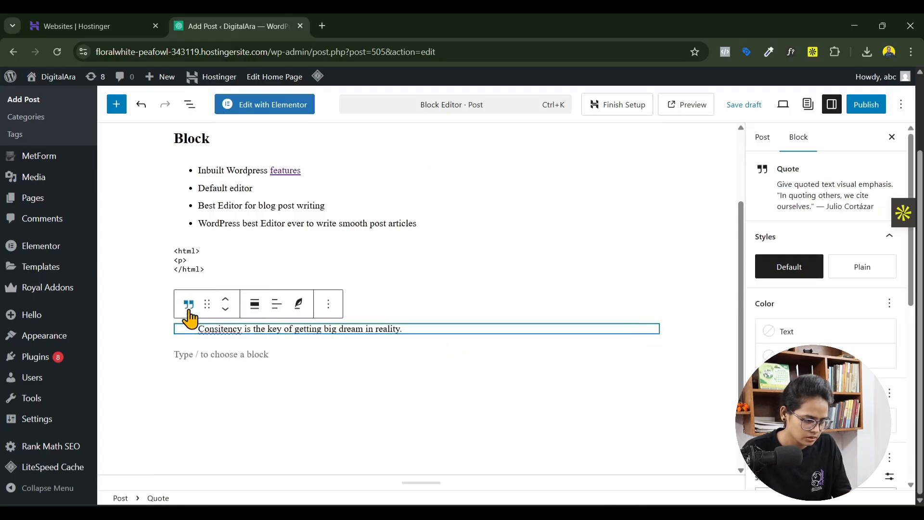
pyautogui.click(189, 308)
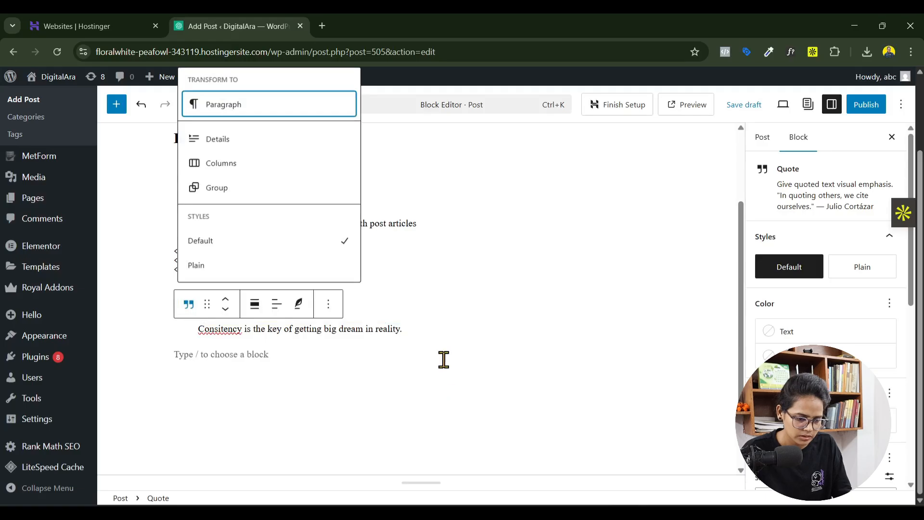
pyautogui.click(855, 273)
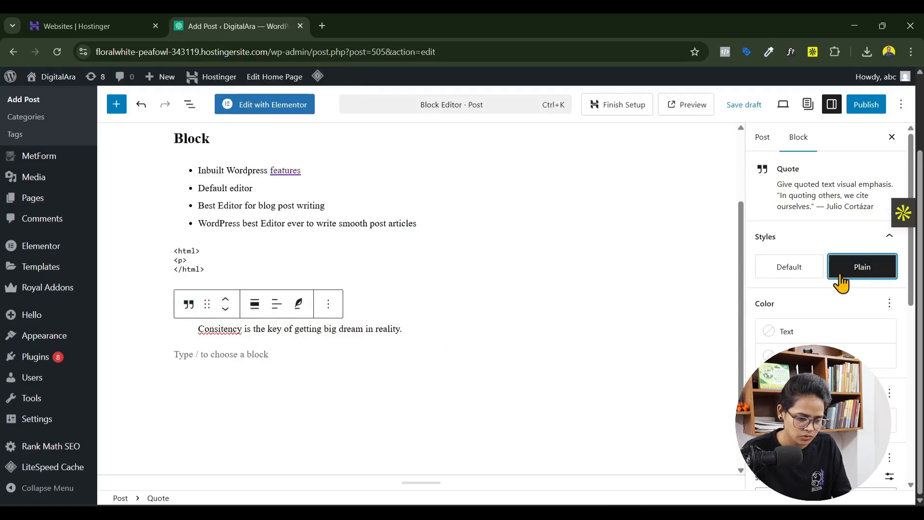
pyautogui.click(790, 271)
# - Insert a Pullquote block below the quote with the text "Every life needs a committed guide to shape a prosperity."
pyautogui.click(442, 345)
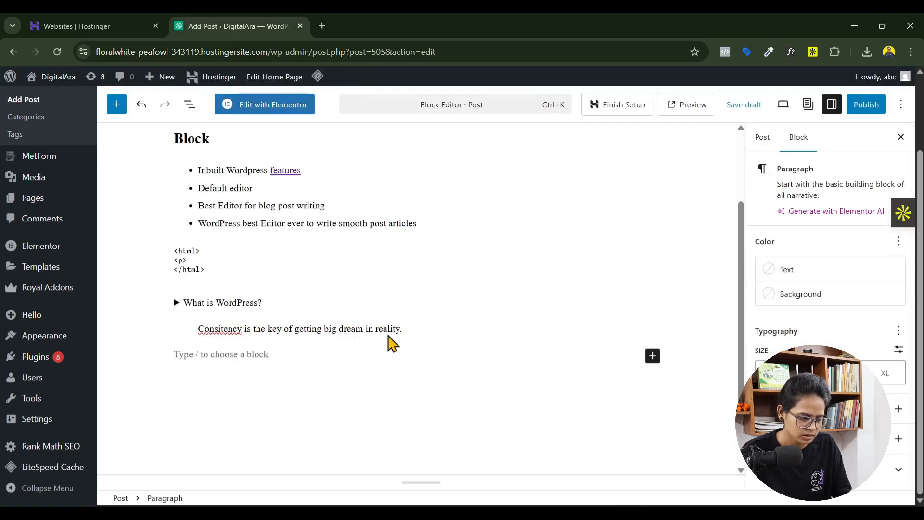
pyautogui.click(116, 105)
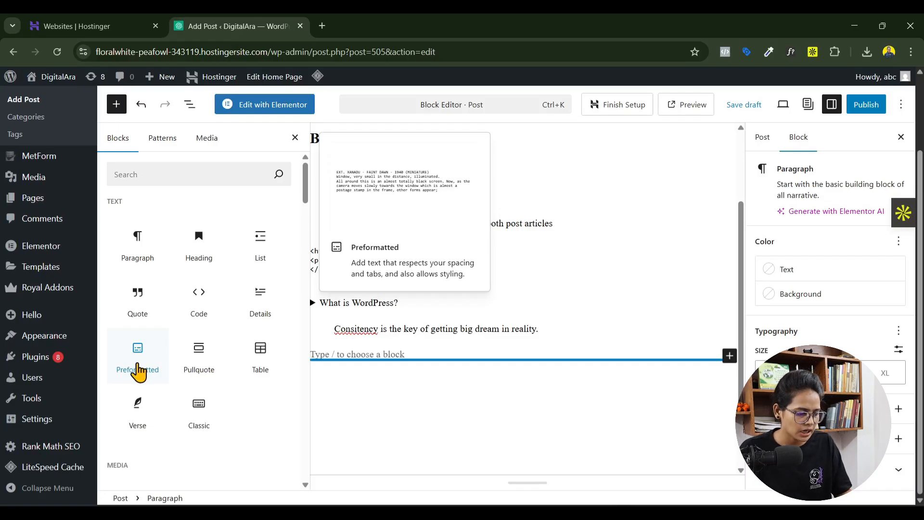
pyautogui.click(183, 356)
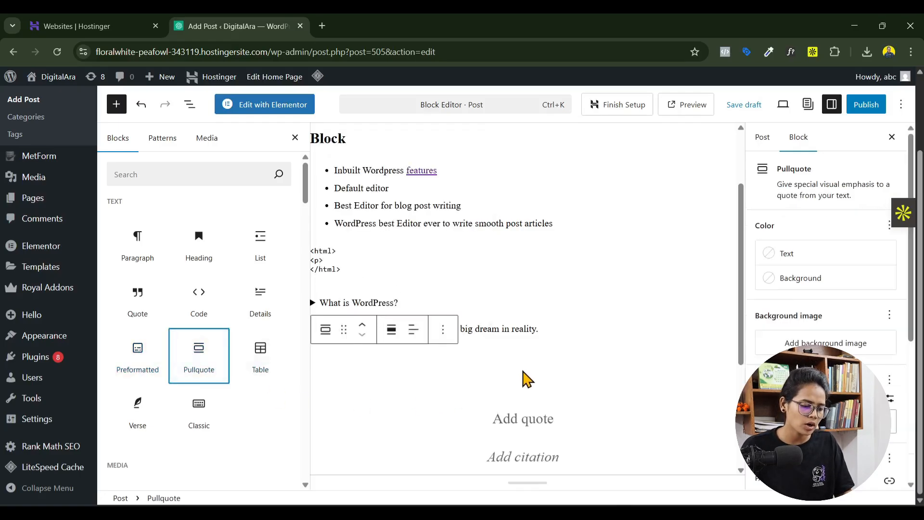
pyautogui.scroll(-3, 526, 378)
pyautogui.click(542, 294)
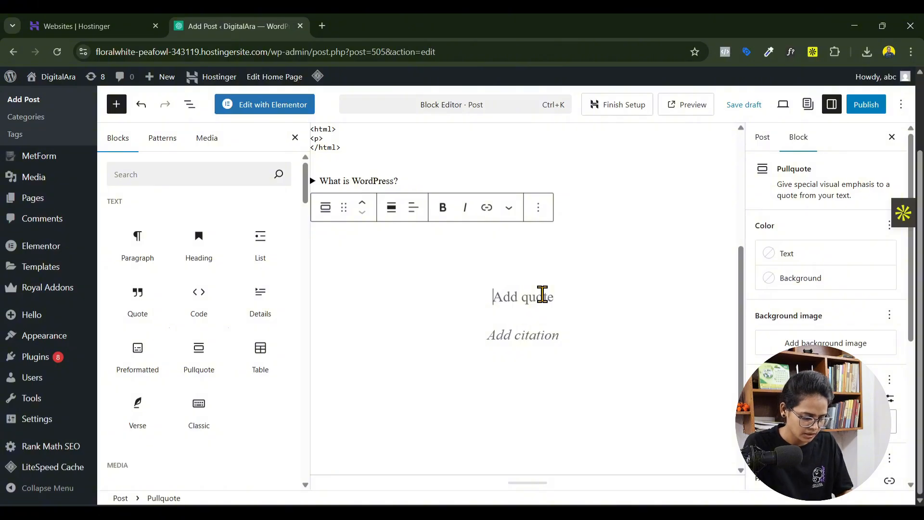
pyautogui.write('Every ')
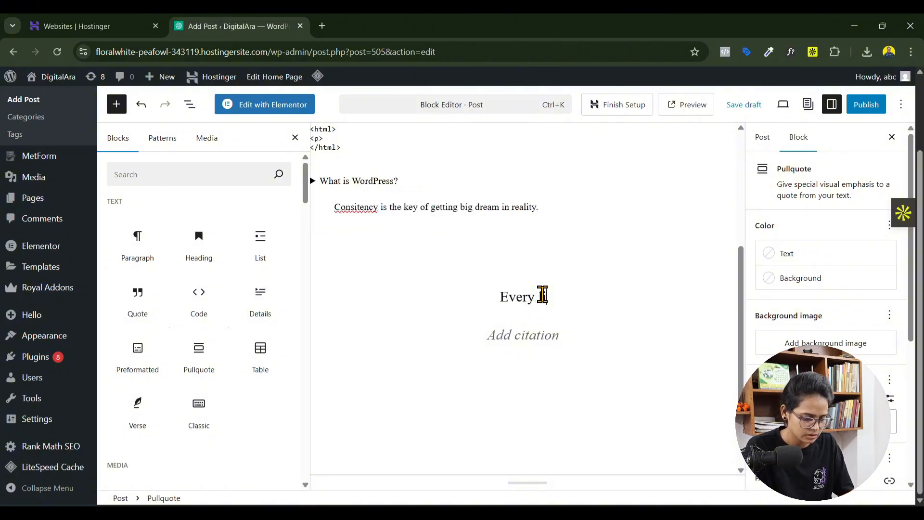
pyautogui.write('life needs a committed guide to shape a prosperity.')
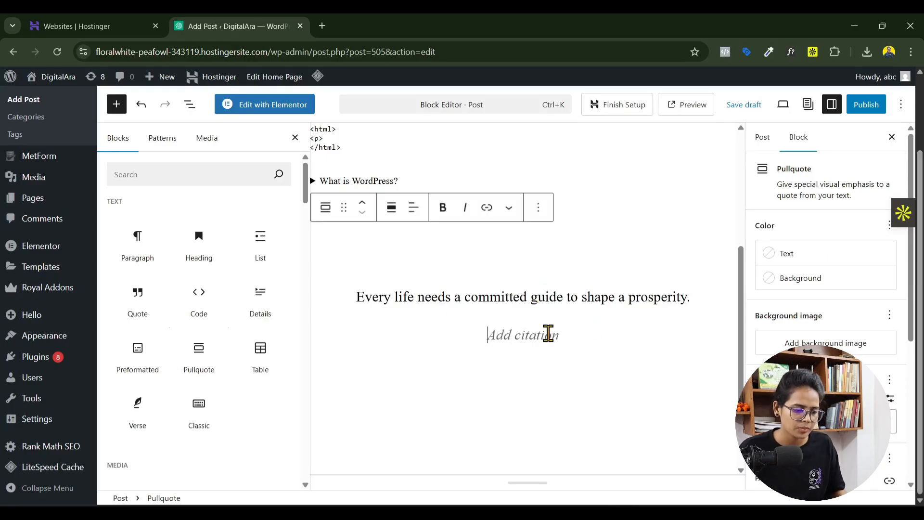
# - Enter the author's first name as the pullquote's citation and enclose the pullquote text in double quotation marks
pyautogui.click(548, 333)
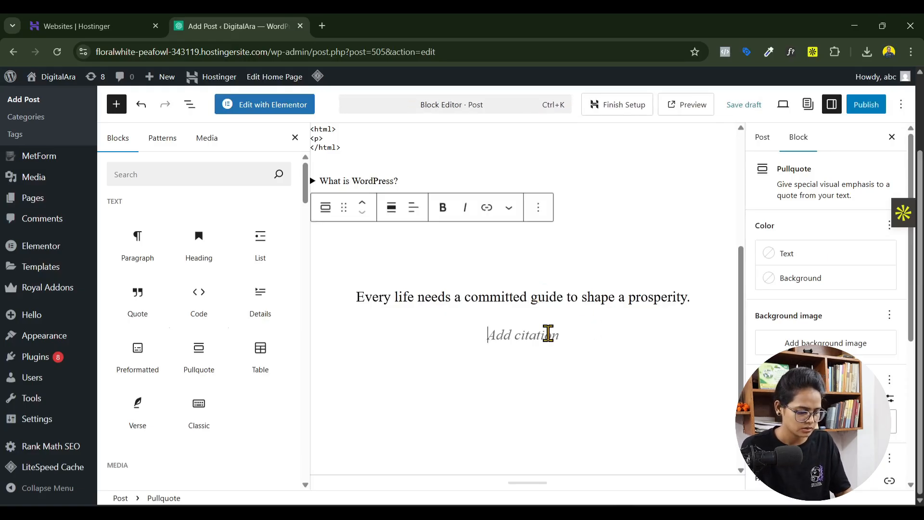
pyautogui.write('Archana')
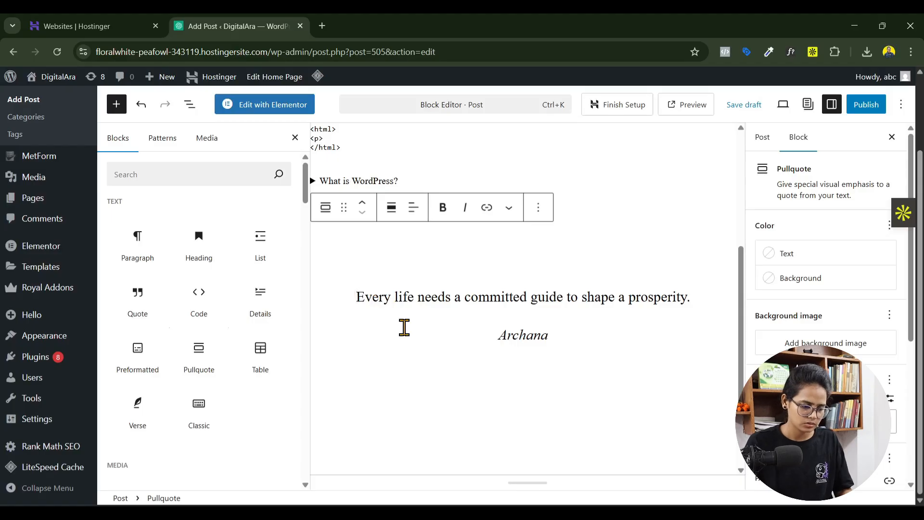
pyautogui.write('" ')
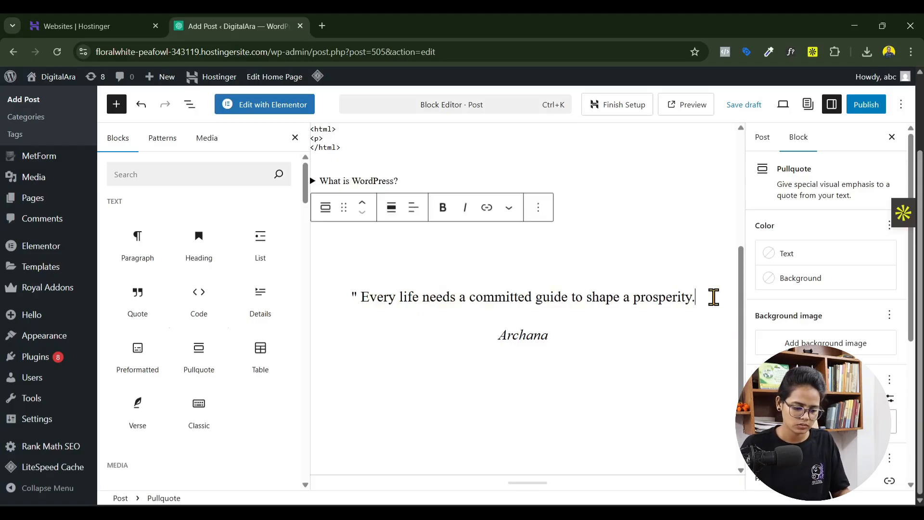
pyautogui.write(' "')
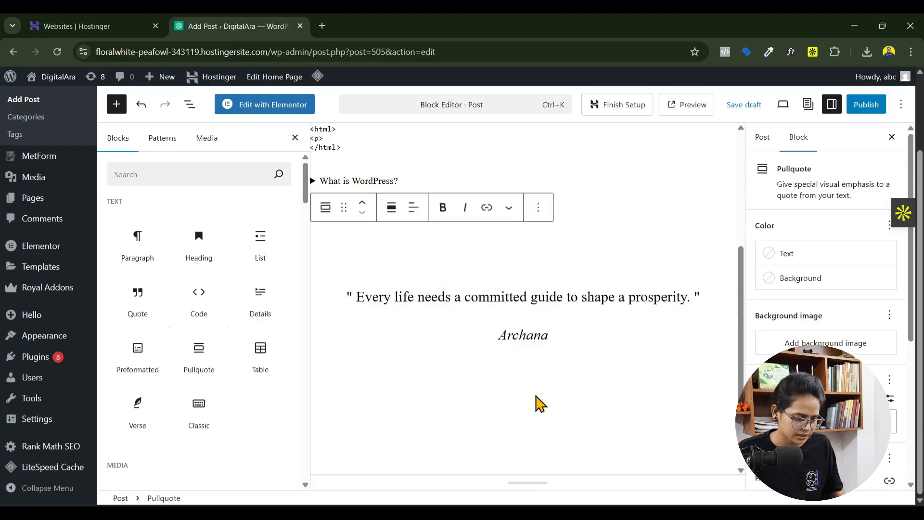
# - Insert a Table block with 5 columns and 5 rows below the pullquote
pyautogui.click(496, 393)
pyautogui.click(403, 443)
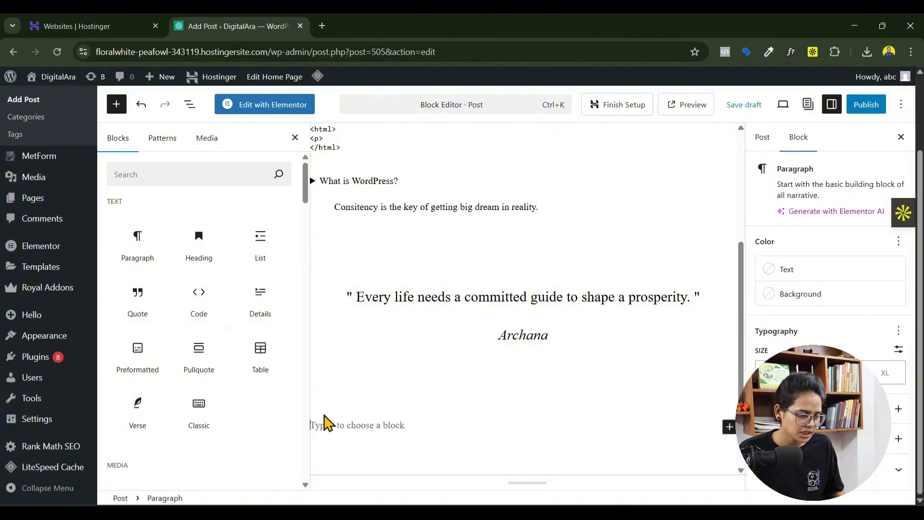
pyautogui.click(249, 356)
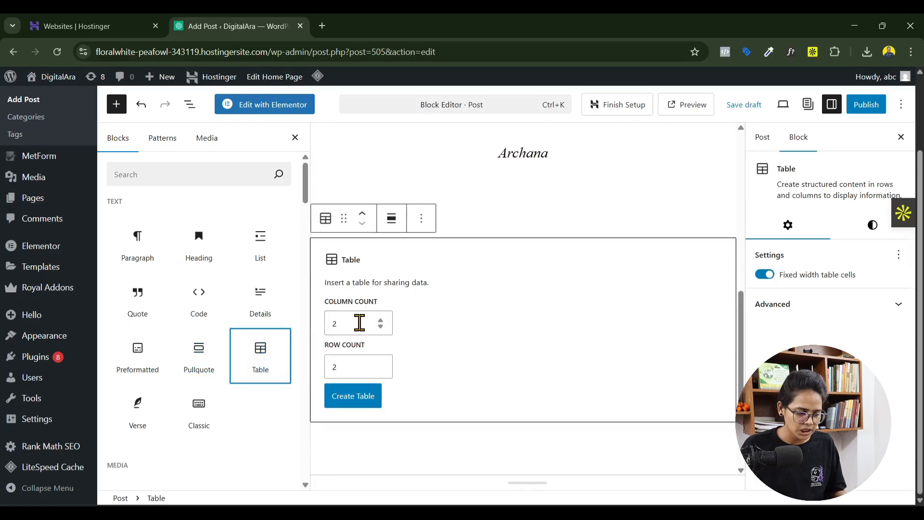
pyautogui.moveTo(360, 323); pyautogui.dragTo(324, 322)
pyautogui.write('5')
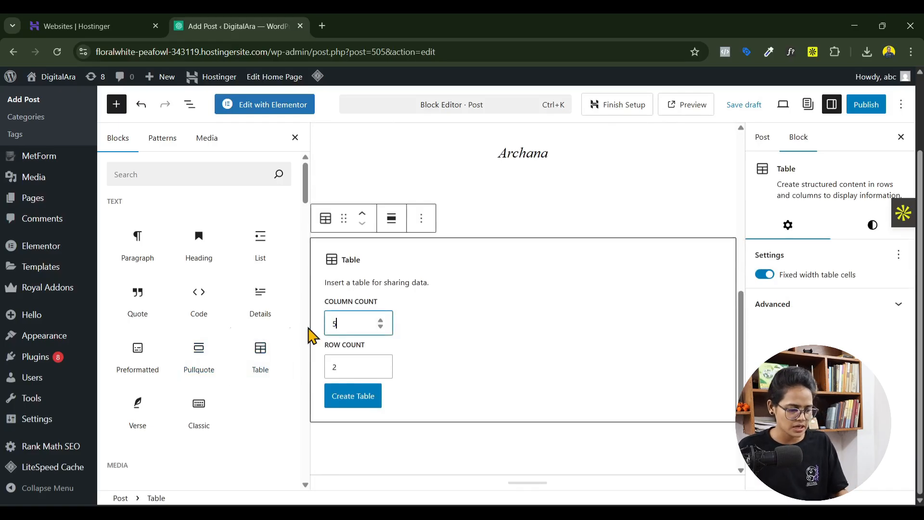
pyautogui.moveTo(358, 367); pyautogui.dragTo(328, 371)
pyautogui.write('5')
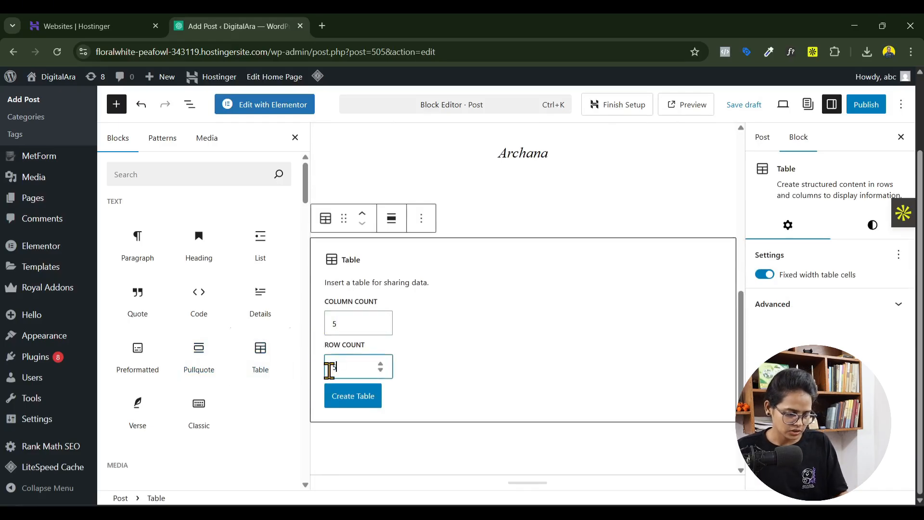
pyautogui.click(354, 406)
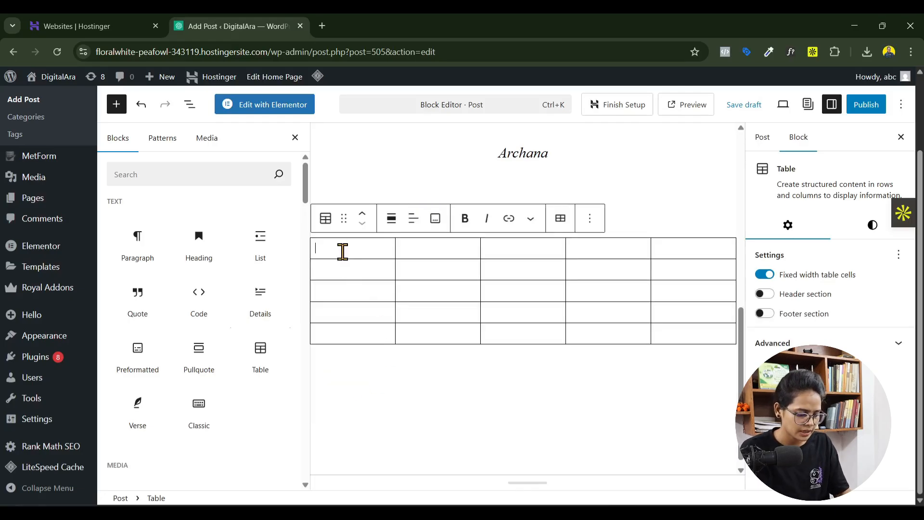
# - Fill the table's first row with the column headings Name, Channel, Started, Earning and Niche
pyautogui.write('Name')
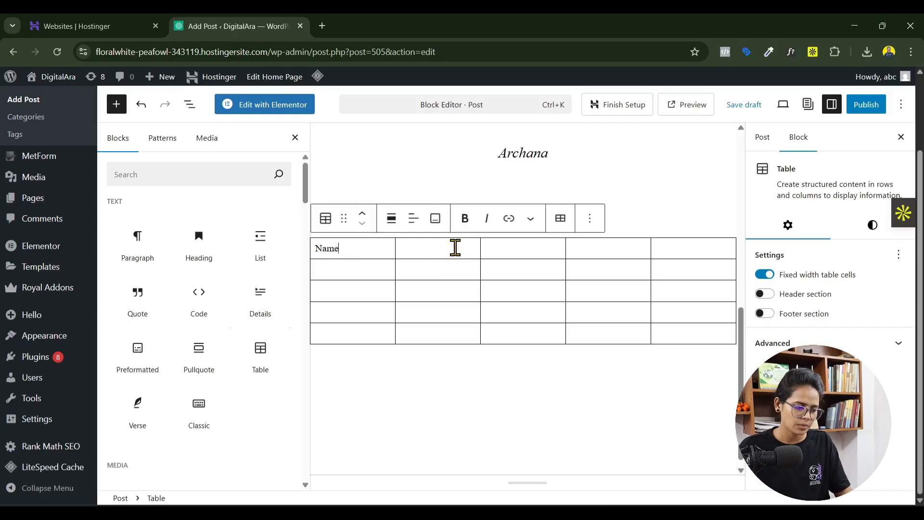
pyautogui.click(455, 248)
pyautogui.write('C')
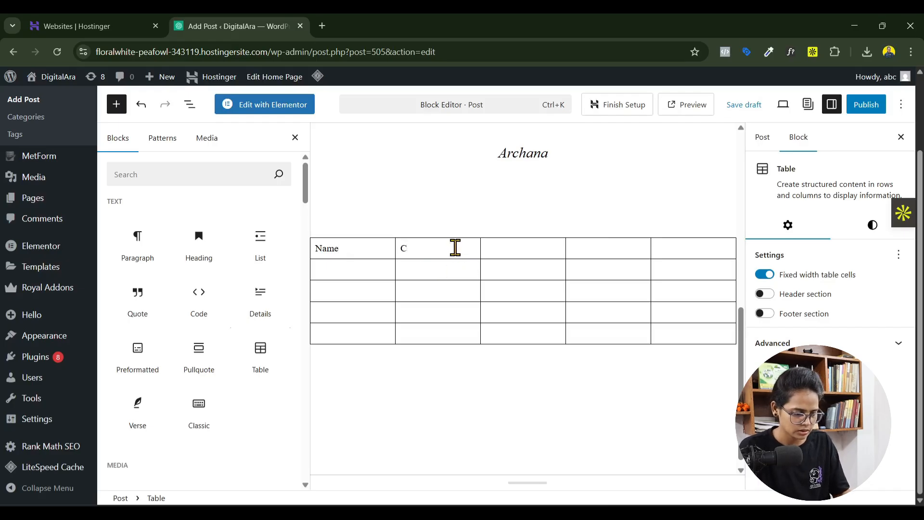
pyautogui.write('Channel')
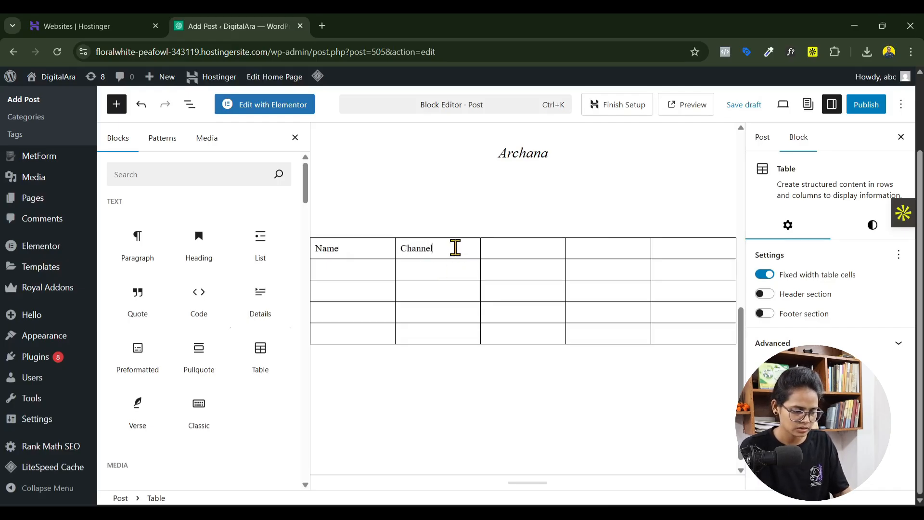
pyautogui.click(509, 251)
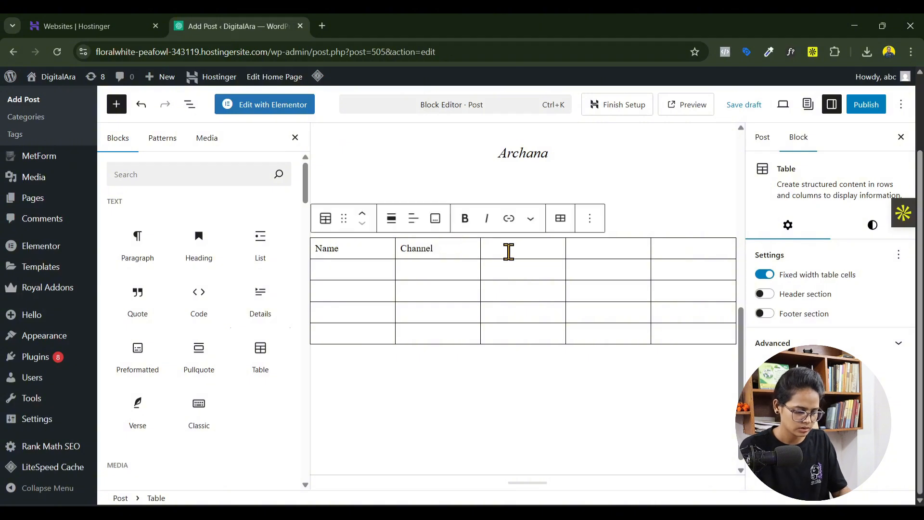
pyautogui.write('Started')
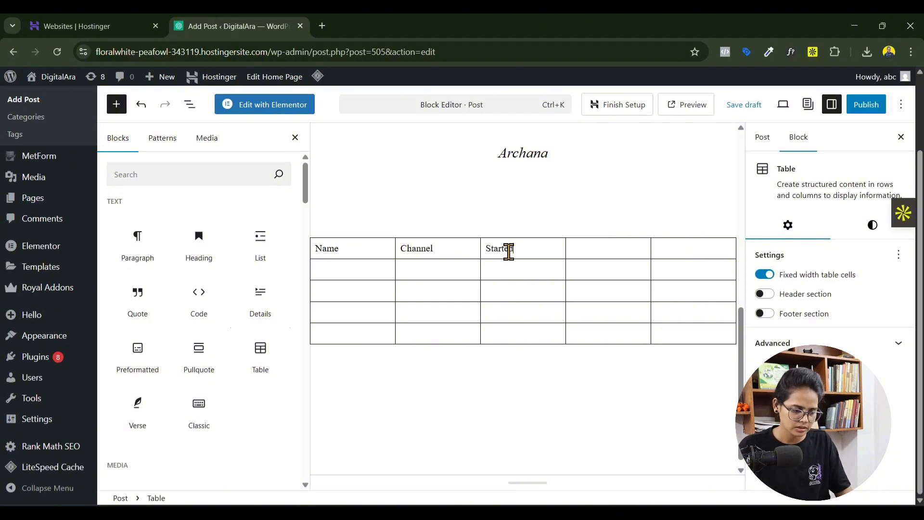
pyautogui.write('Earning')
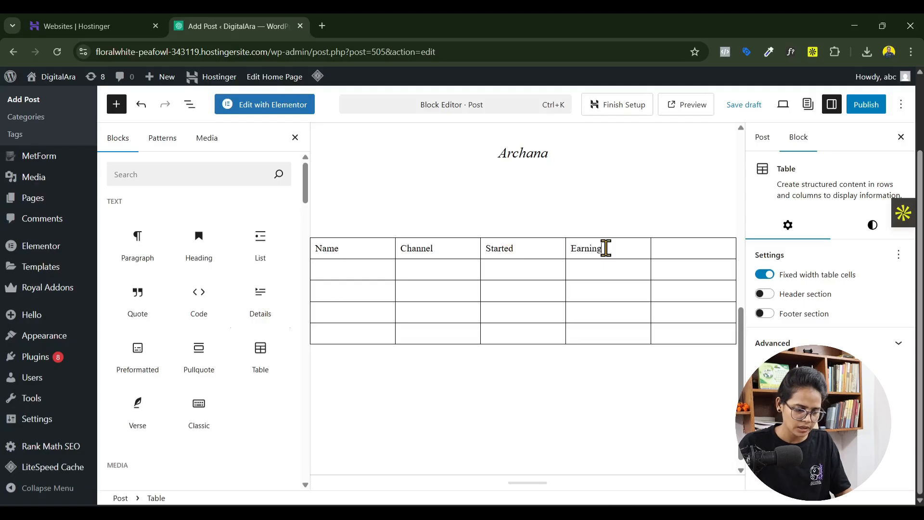
pyautogui.click(691, 250)
pyautogui.write('Occupation')
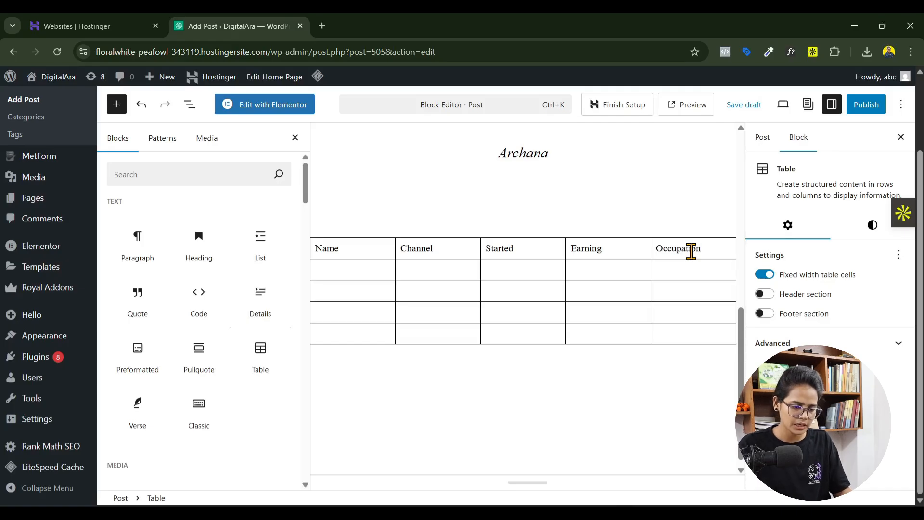
pyautogui.doubleClick(692, 251)
pyautogui.write('Niche')
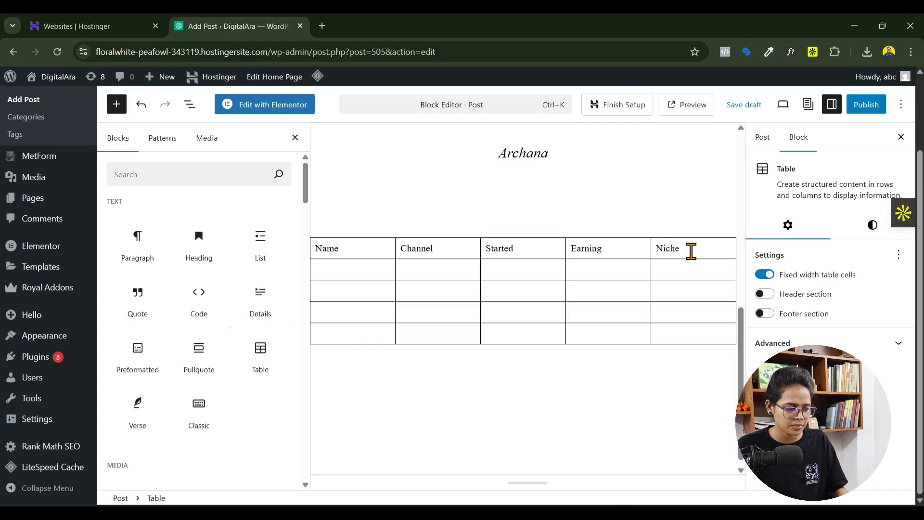
# - Try the Stripes style on the table and switch it back to Default
pyautogui.click(351, 270)
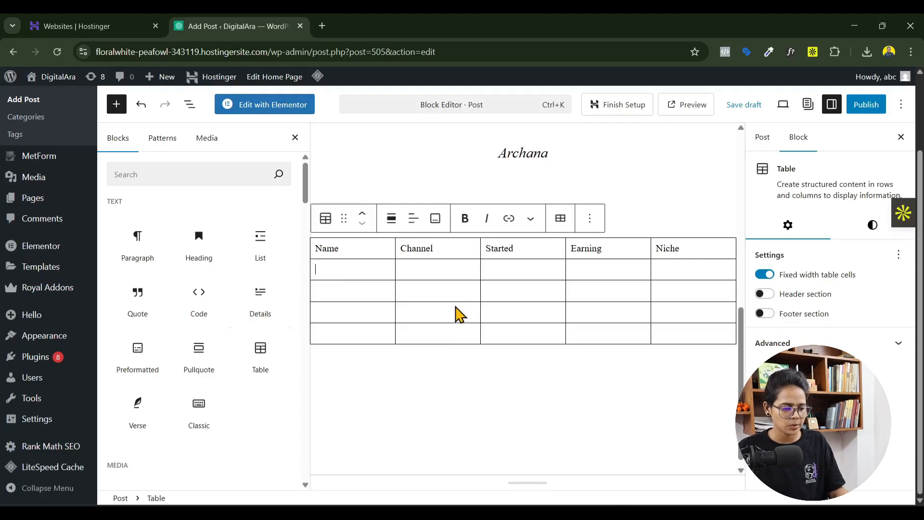
pyautogui.click(872, 226)
pyautogui.click(866, 298)
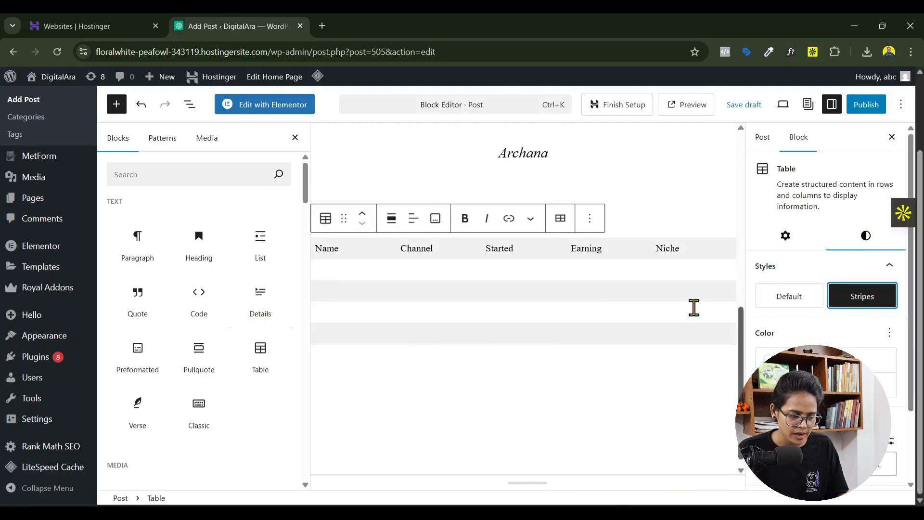
pyautogui.click(793, 298)
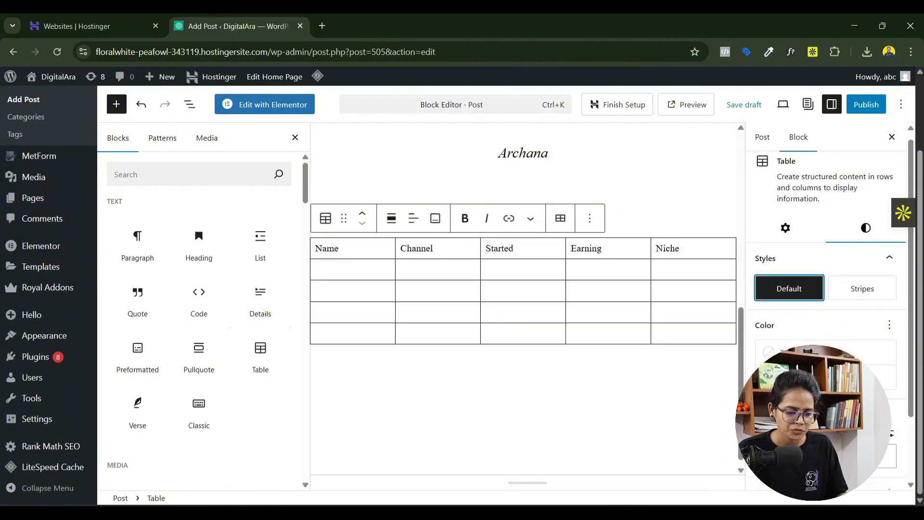
# - Try the preset font sizes up to XL on the table, and set a custom size of 19 px
pyautogui.scroll(-2, 825, 289)
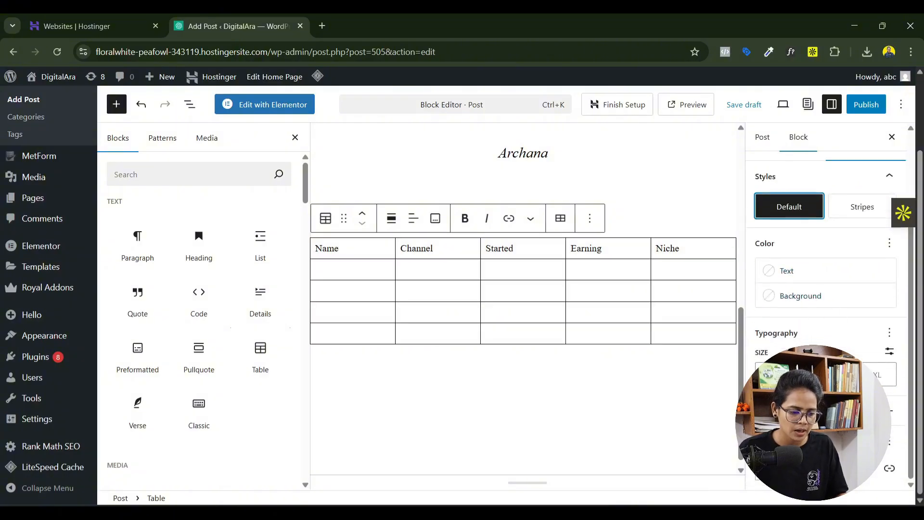
pyautogui.click(773, 374)
pyautogui.click(809, 374)
pyautogui.click(843, 374)
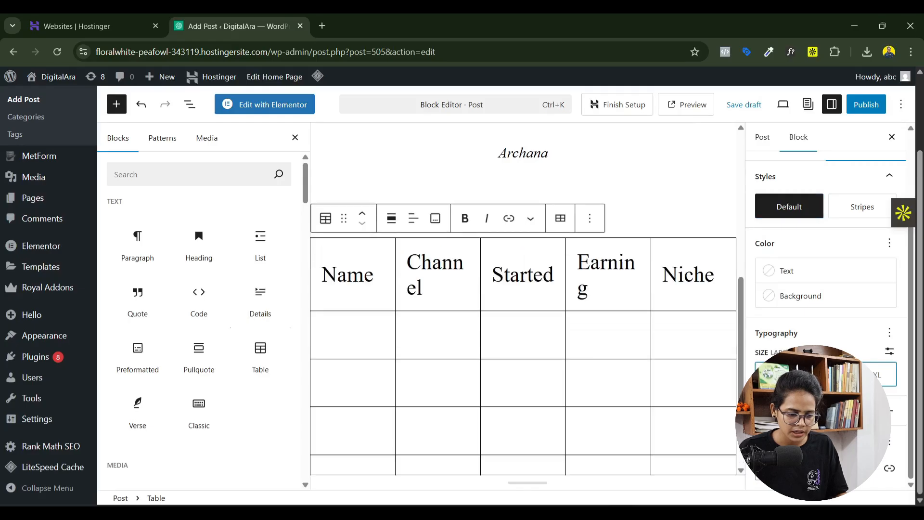
pyautogui.click(878, 374)
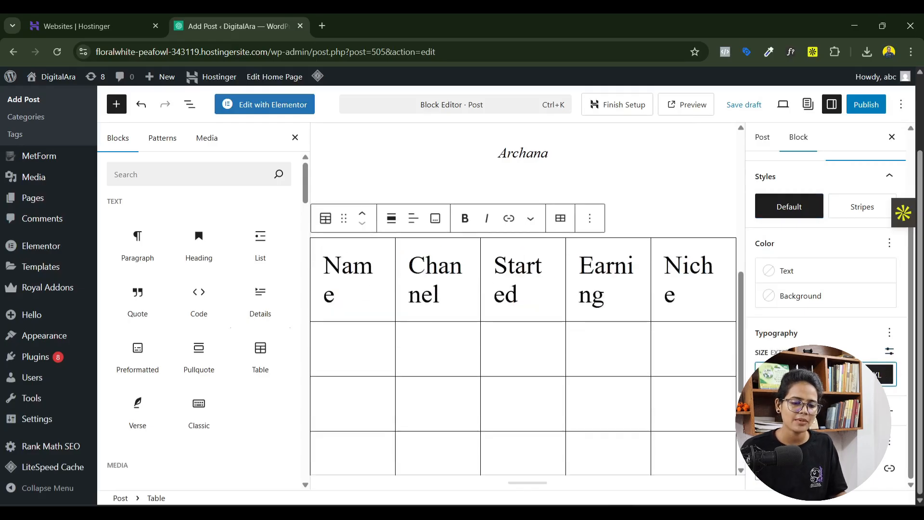
pyautogui.click(889, 351)
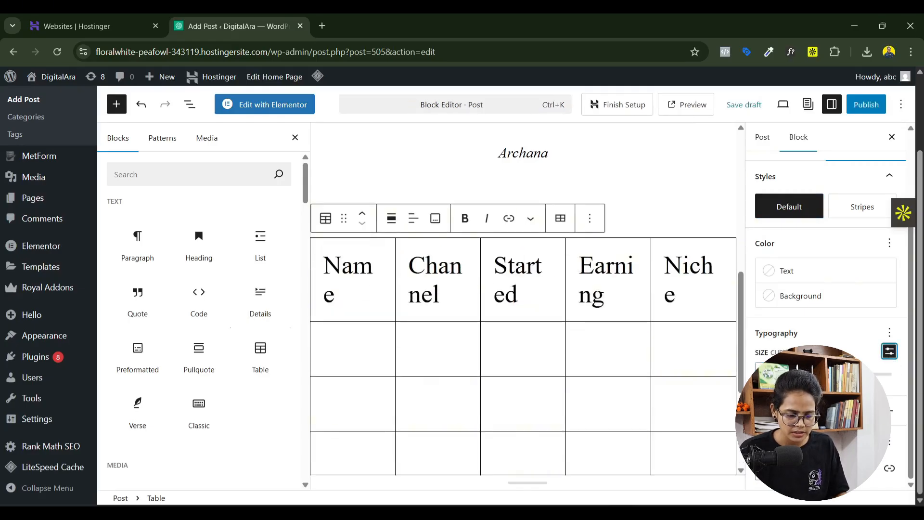
pyautogui.moveTo(856, 374)
pyautogui.mouseDown()
pyautogui.moveTo(836, 374)
pyautogui.moveTo(844, 374)
pyautogui.mouseUp()
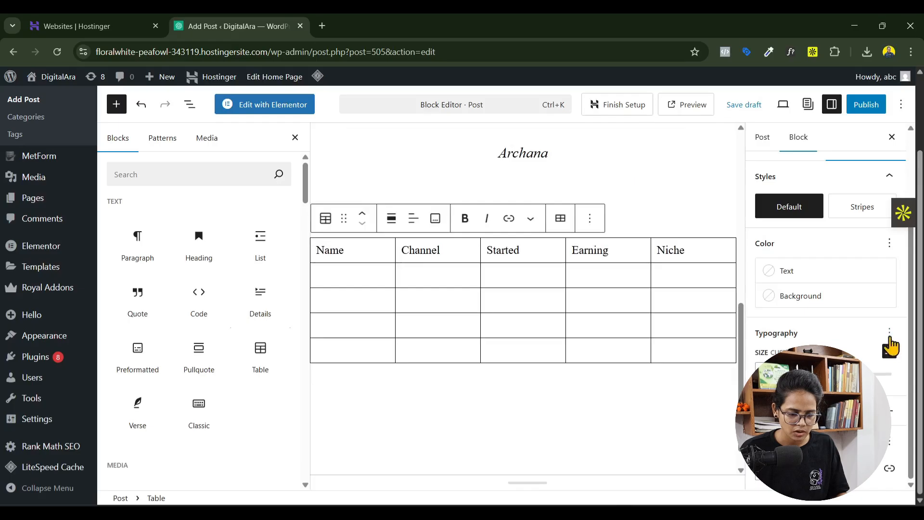
# - Enable the Line height, Letter spacing, Decoration, Letter case and Appearance typography options for the table
pyautogui.click(890, 333)
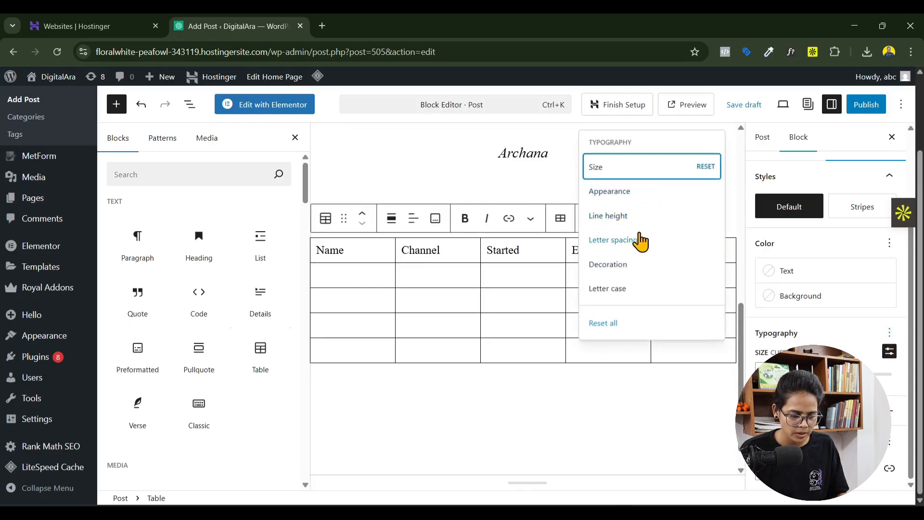
pyautogui.click(636, 217)
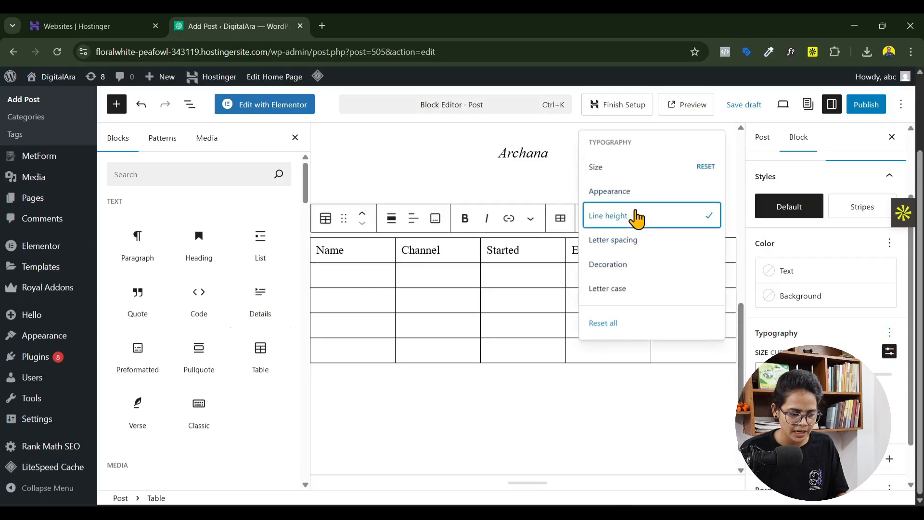
pyautogui.click(629, 248)
pyautogui.click(638, 270)
pyautogui.click(642, 295)
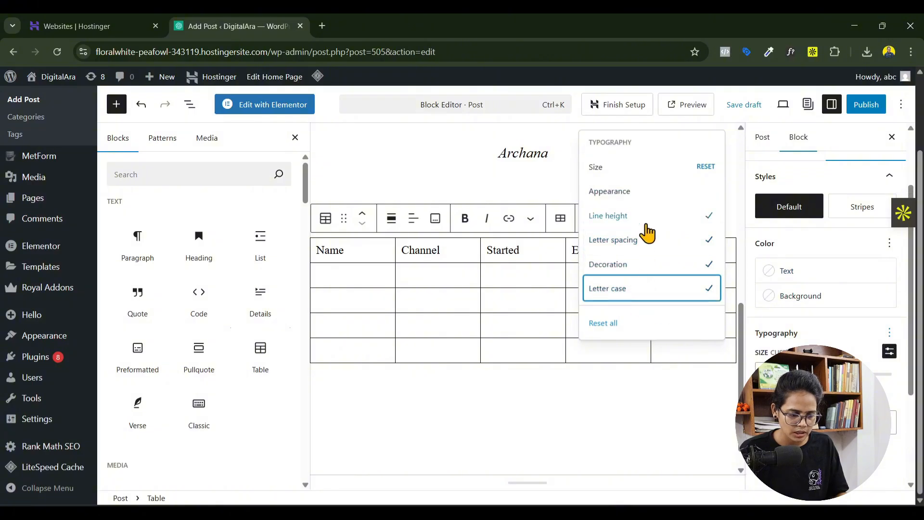
pyautogui.click(650, 195)
pyautogui.scroll(-2, 888, 305)
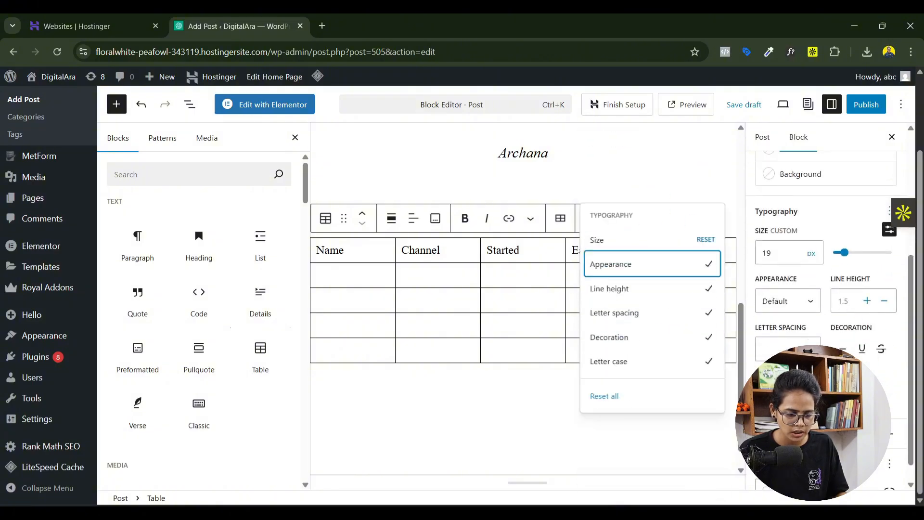
pyautogui.click(781, 345)
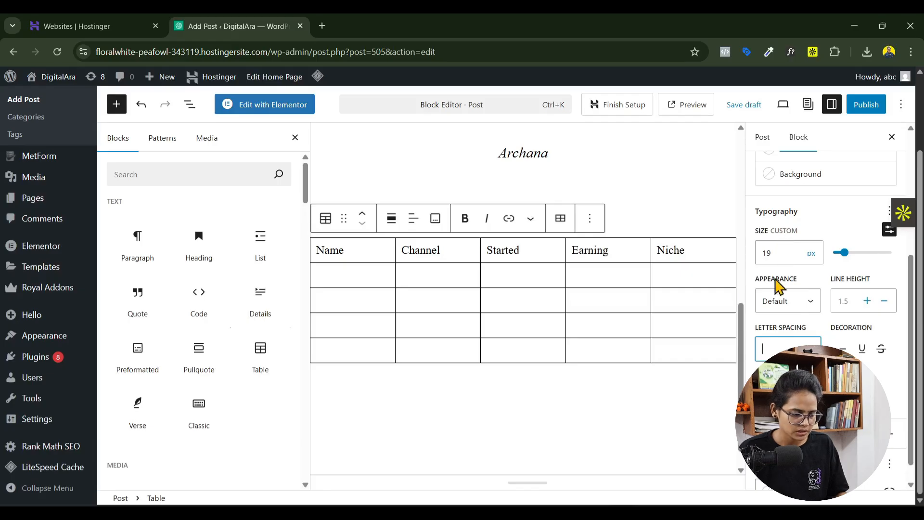
# - Insert a Verse block below the table with the text "Bird flies in the sky." followed by a line break
pyautogui.click(336, 386)
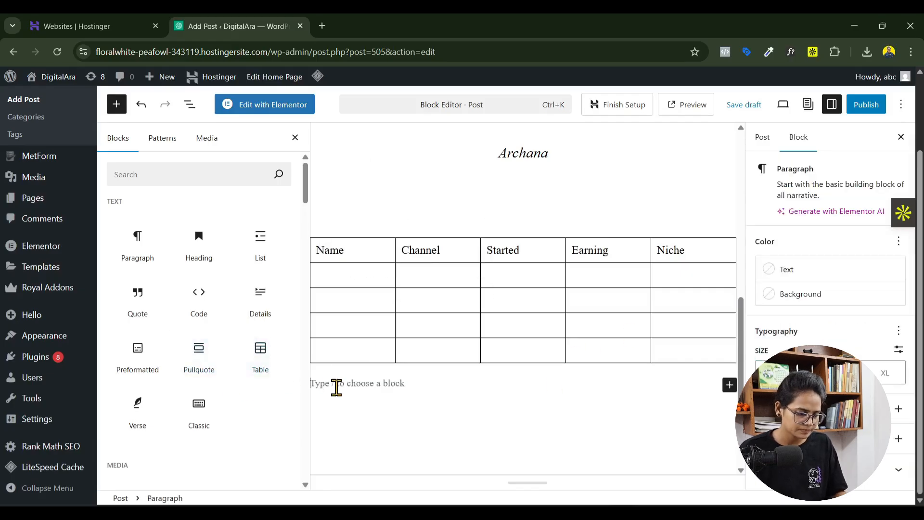
pyautogui.click(139, 428)
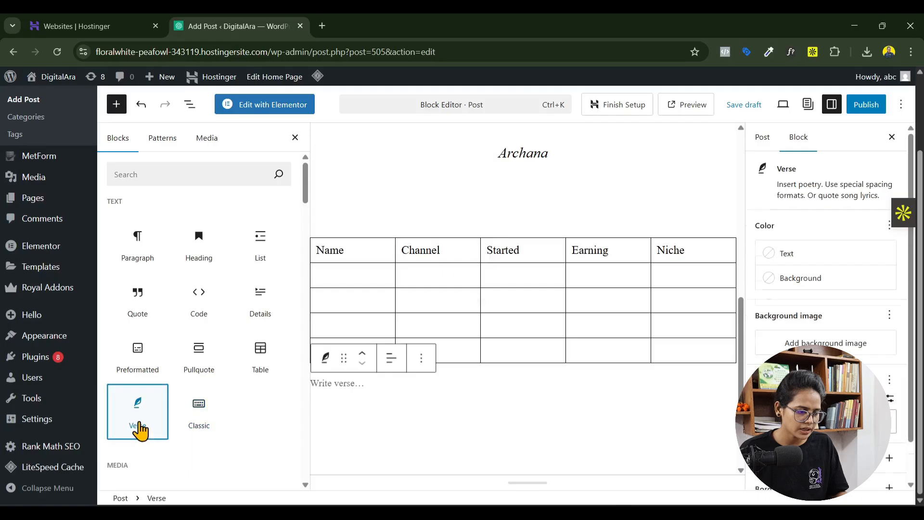
pyautogui.click(359, 388)
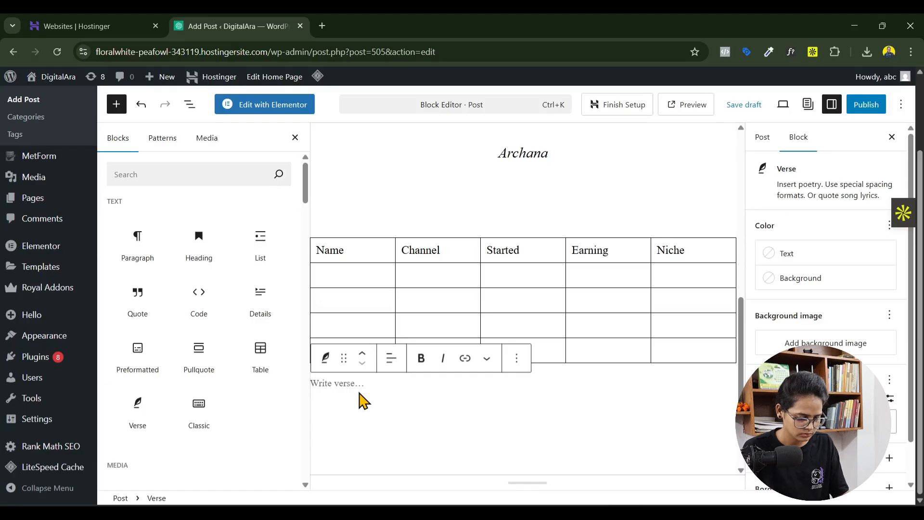
pyautogui.write('Bird')
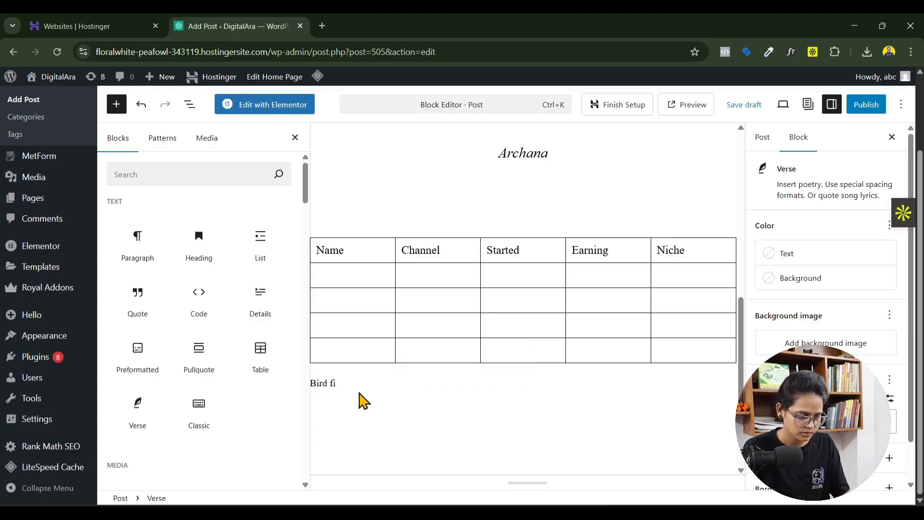
pyautogui.write(' flies in the sky.')
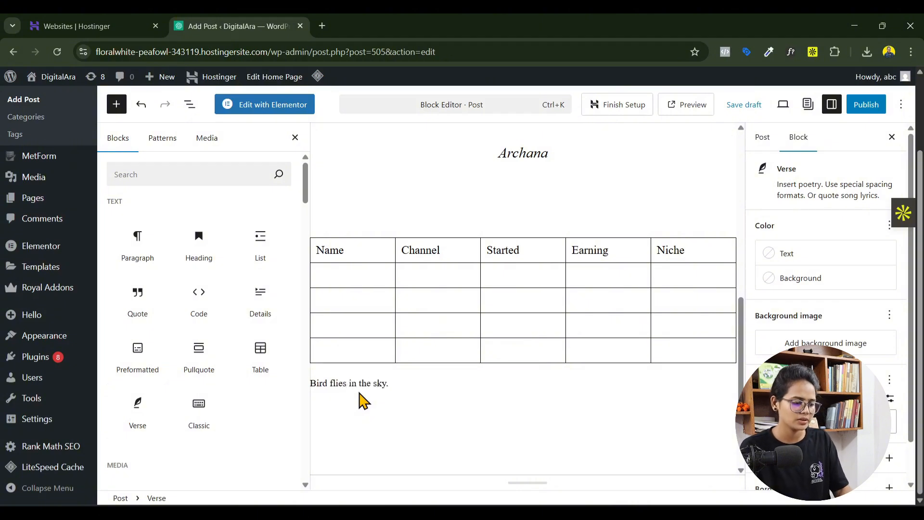
pyautogui.press('Return')
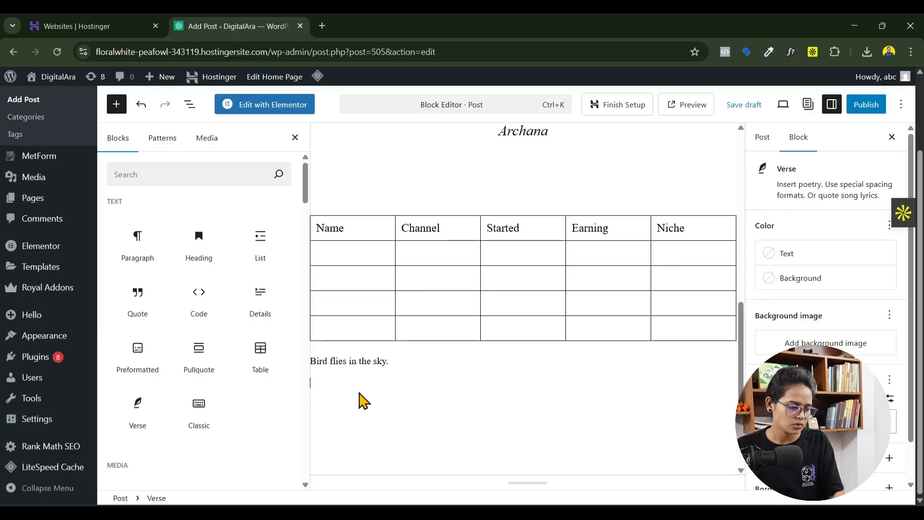
# - Insert a Classic block below the verse and enter the text "Block Editor" in it
pyautogui.click(202, 429)
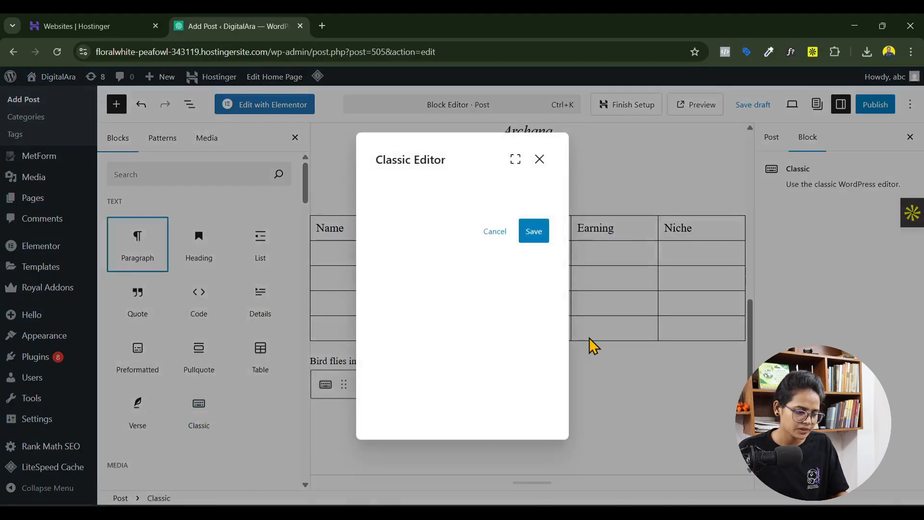
pyautogui.click(461, 308)
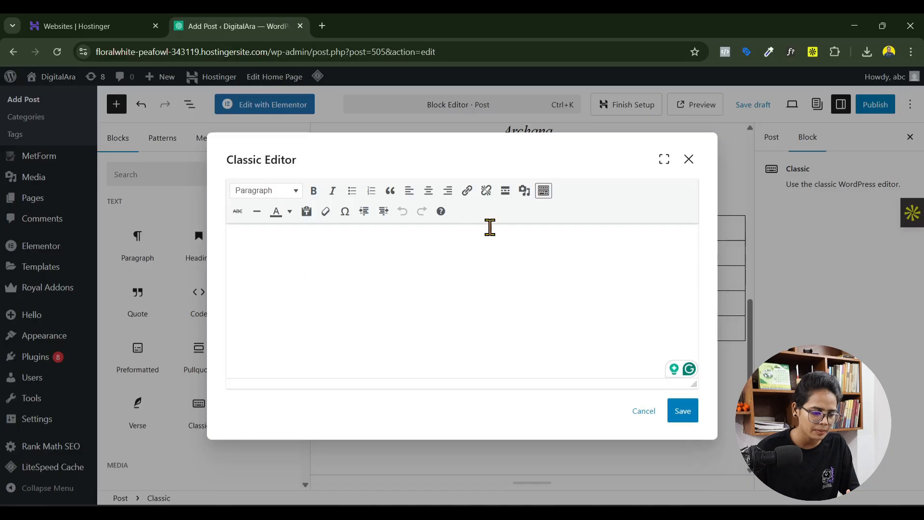
pyautogui.click(288, 191)
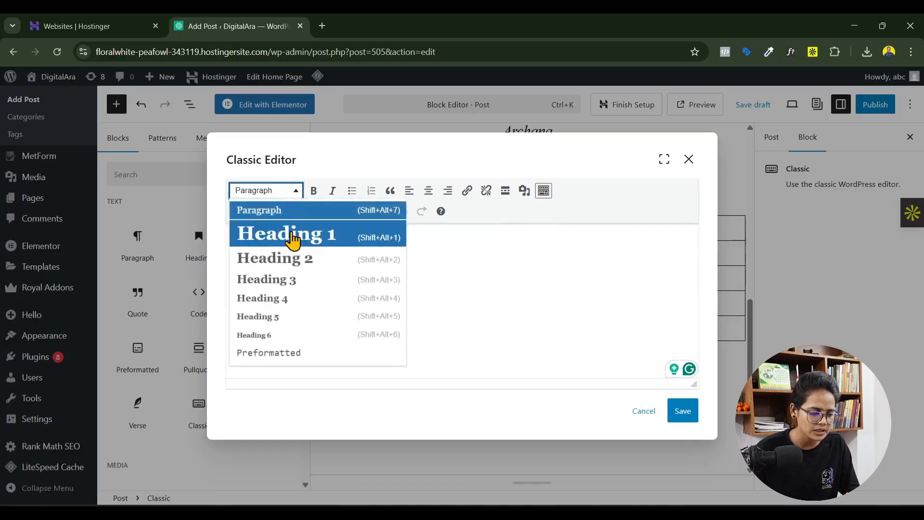
pyautogui.click(464, 274)
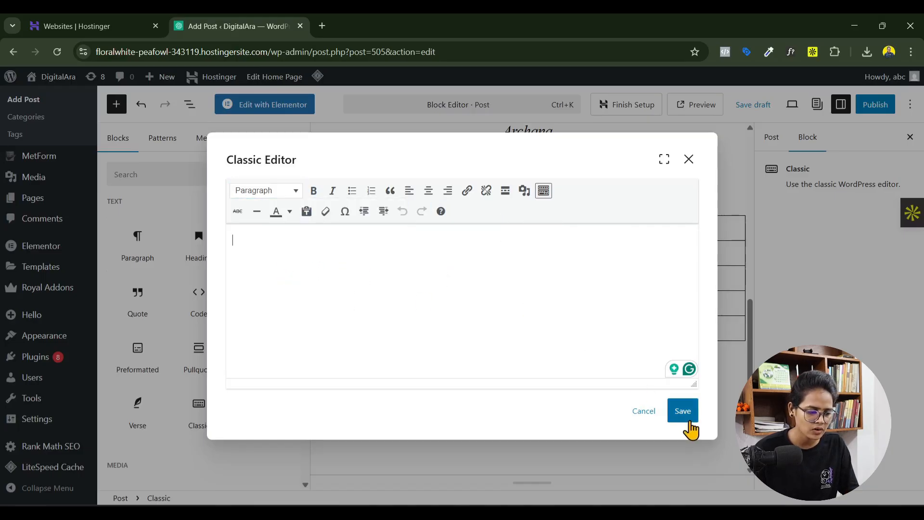
pyautogui.write('Block Editor')
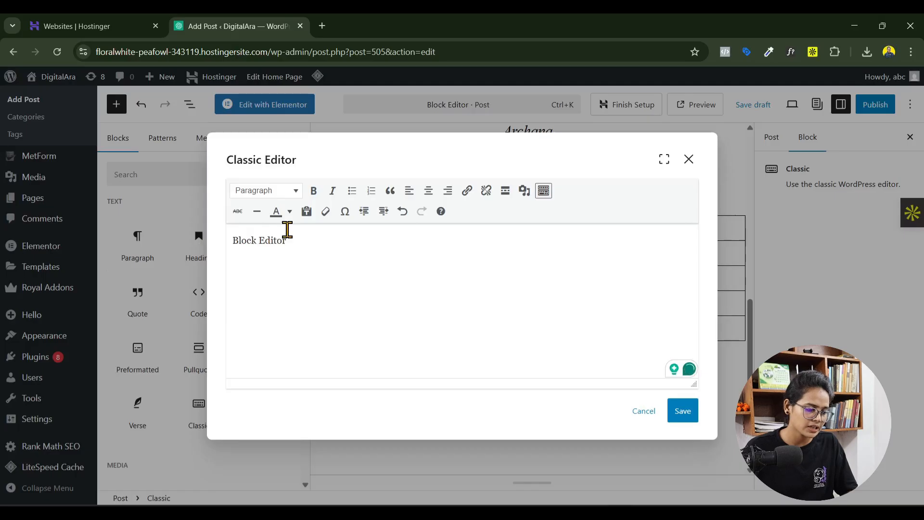
# - Format "Block Editor" as Heading 2 in the Classic block and add the paragraph "We are using Block editor" beneath it
pyautogui.tripleClick(280, 243)
pyautogui.click(277, 192)
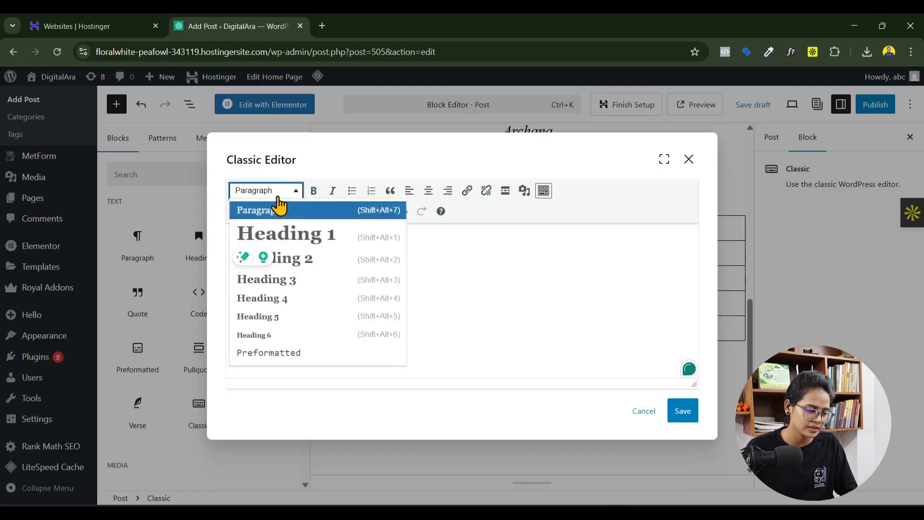
pyautogui.click(304, 264)
pyautogui.click(345, 260)
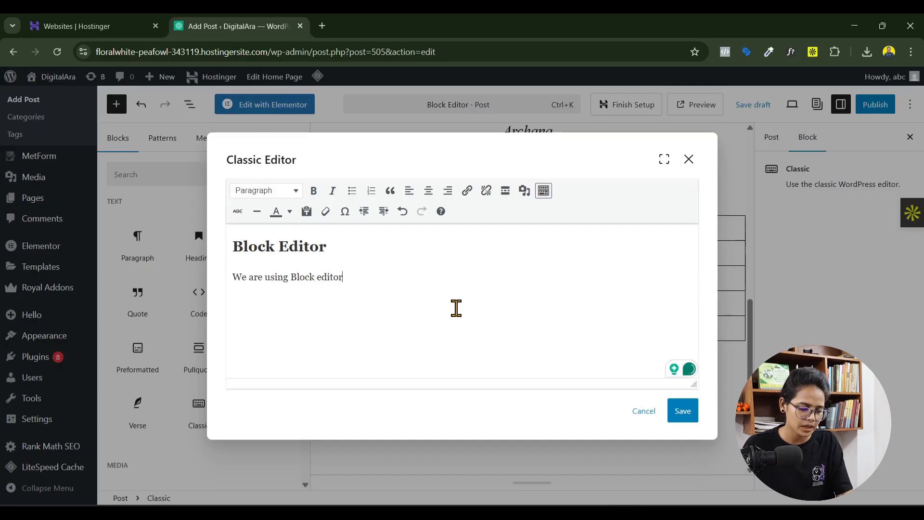
pyautogui.click(621, 298)
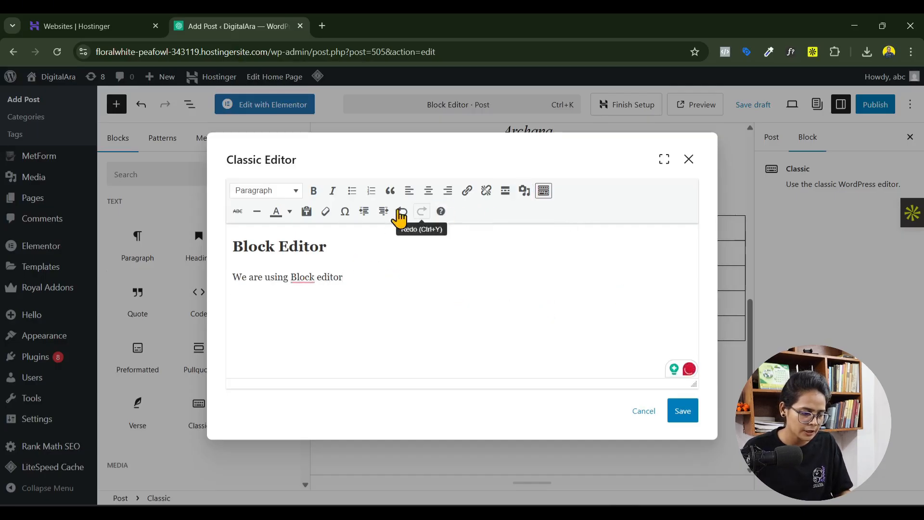
# - Add the laptop desk photo from the media library beneath the paragraph in the Classic block and save the block
pyautogui.click(523, 197)
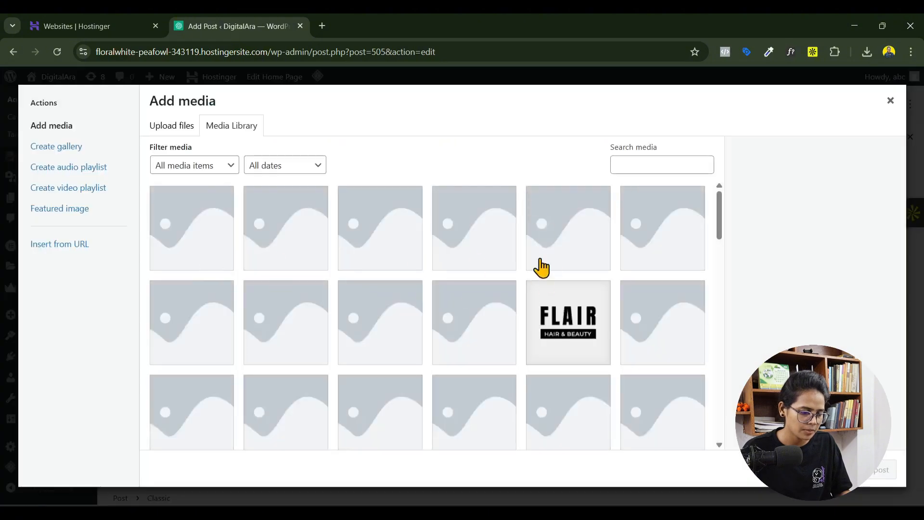
pyautogui.scroll(-5, 540, 264)
pyautogui.click(365, 243)
pyautogui.click(885, 470)
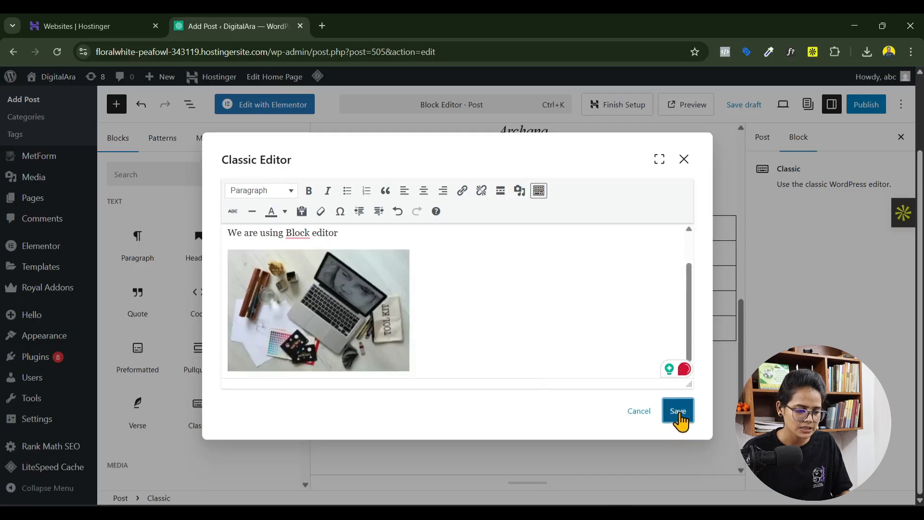
pyautogui.click(677, 411)
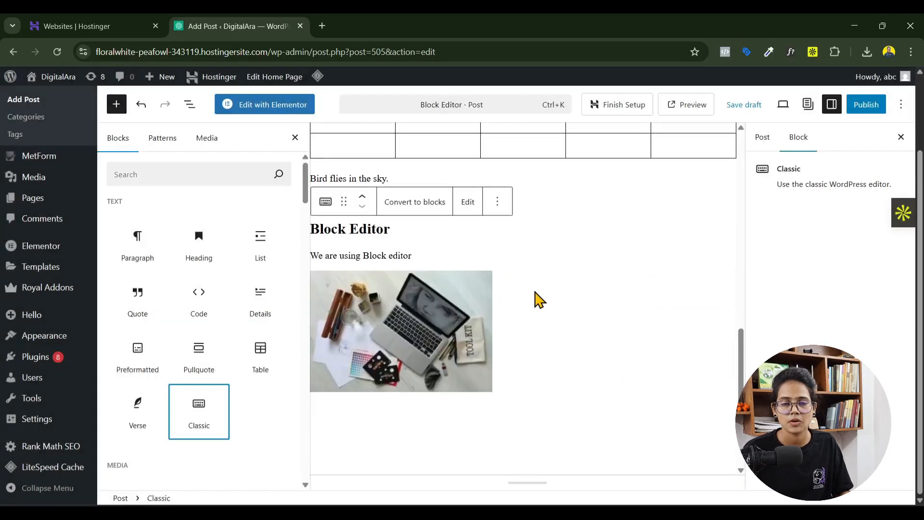
# - Insert an Image block below the Classic block using boxking_about_img_4.jpg from the media library
pyautogui.scroll(-2, 263, 336)
pyautogui.scroll(-3, 263, 336)
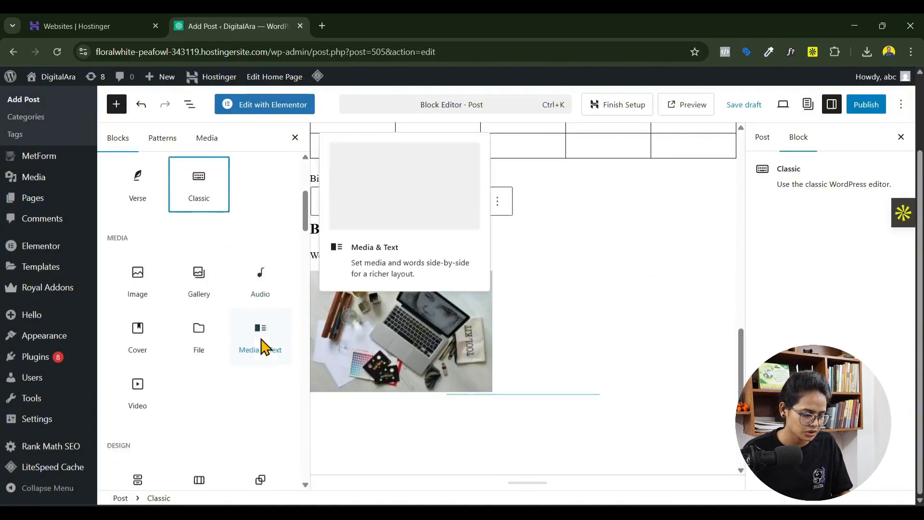
pyautogui.press('Return')
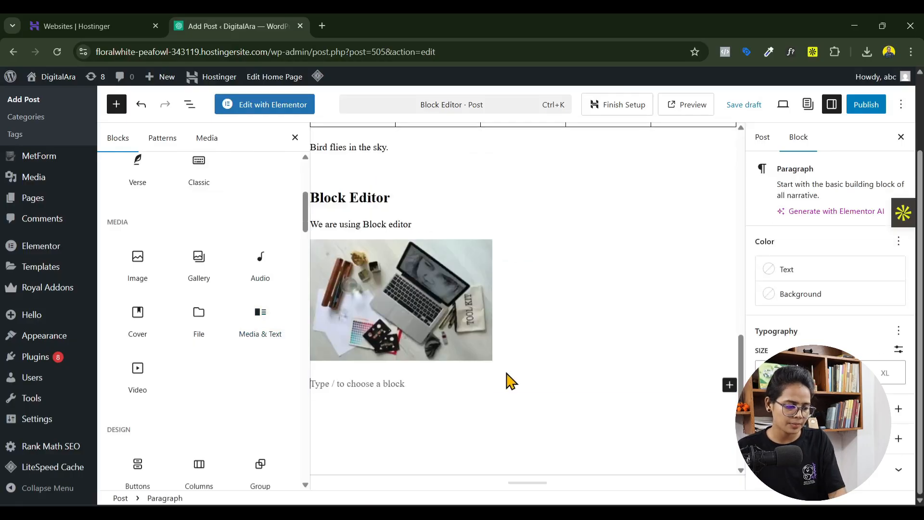
pyautogui.click(135, 264)
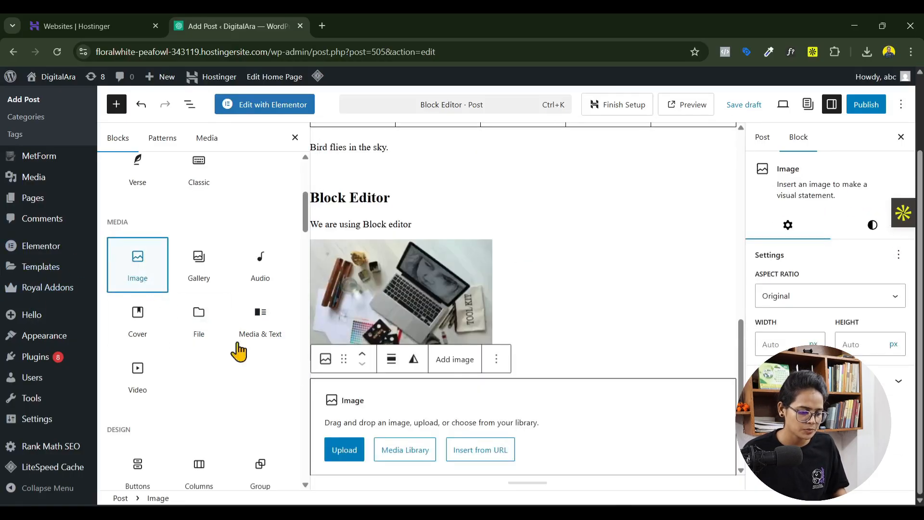
pyautogui.click(396, 393)
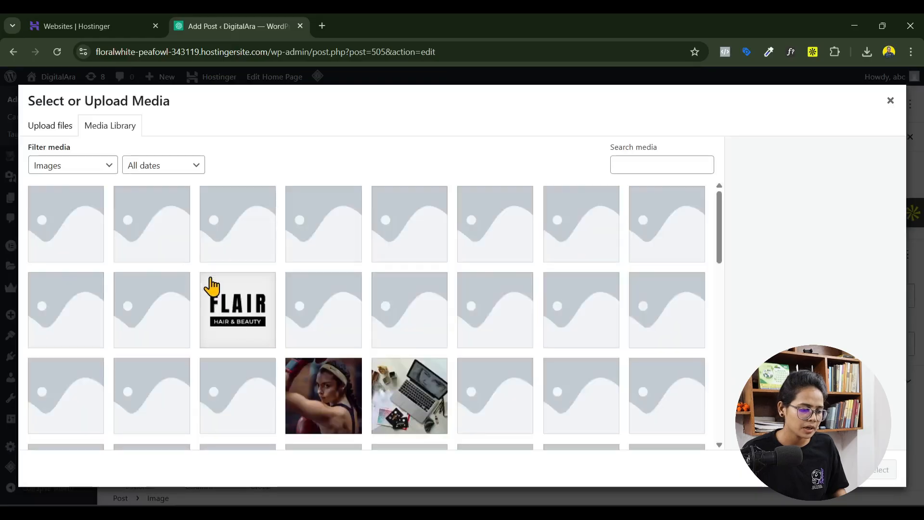
pyautogui.scroll(-3, 337, 336)
pyautogui.click(317, 239)
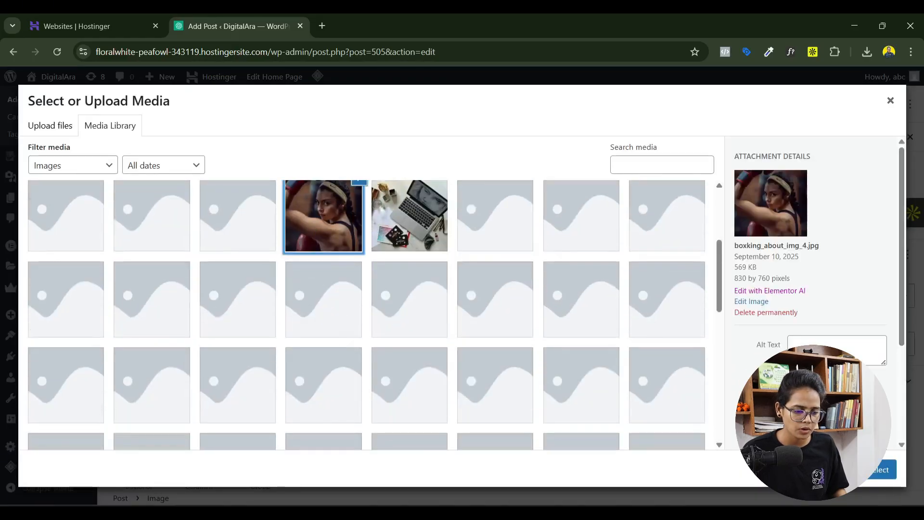
pyautogui.click(888, 470)
# - Insert a Gallery block below the boxer image and load more media library images to choose from
pyautogui.scroll(-8, 445, 283)
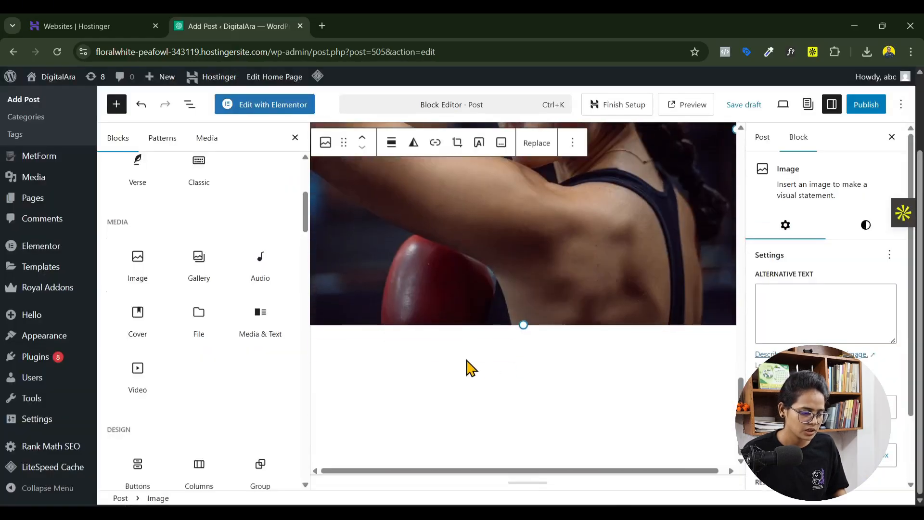
pyautogui.click(469, 368)
pyautogui.click(197, 262)
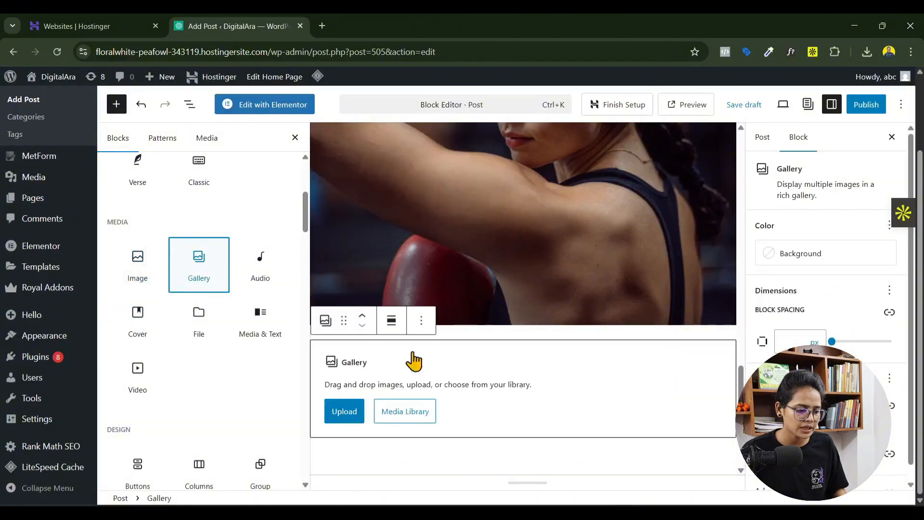
pyautogui.click(426, 419)
pyautogui.scroll(-5, 596, 351)
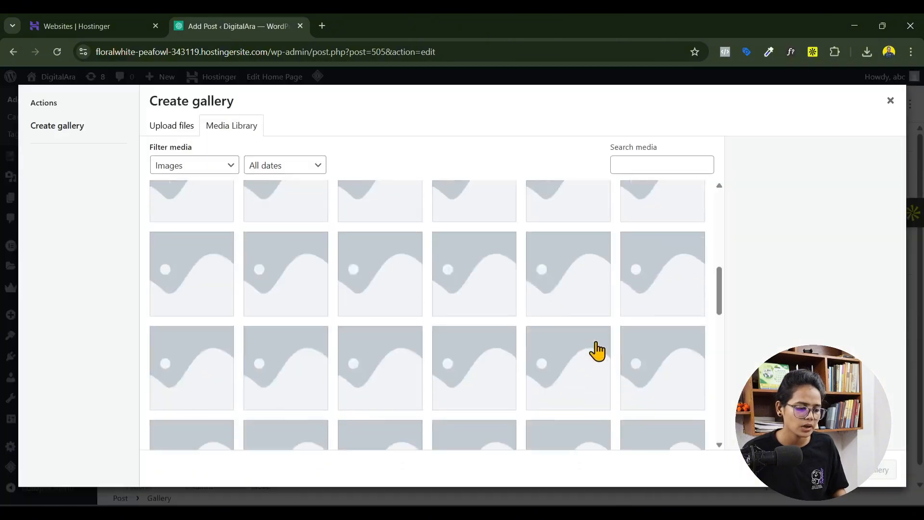
pyautogui.scroll(-2, 597, 355)
pyautogui.click(424, 434)
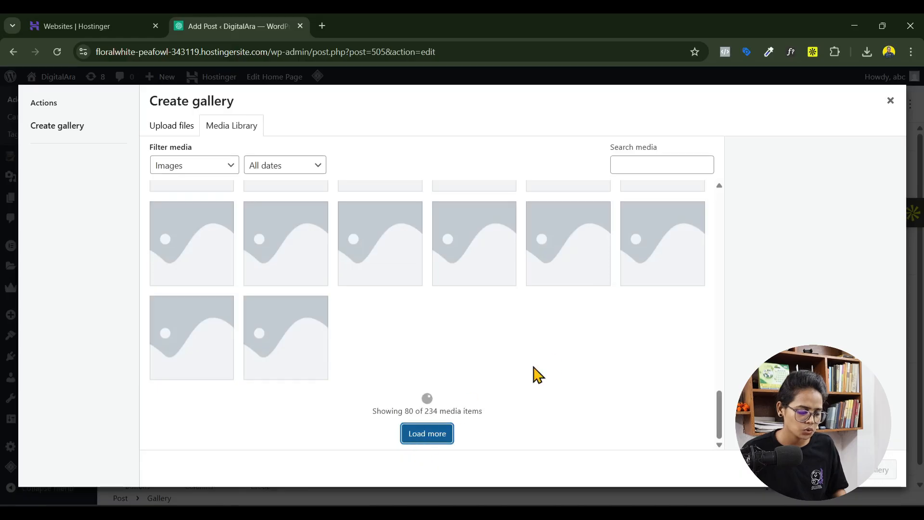
# - Fill the gallery with 2_Home_Online_Training-AboutUs-Img_3.jpg, boxking_contact_img_1.jpg, pexels-pixabay-414974-1.jpg and boxking_about_img_4.jpg, and insert it into the post
pyautogui.click(475, 336)
pyautogui.click(568, 243)
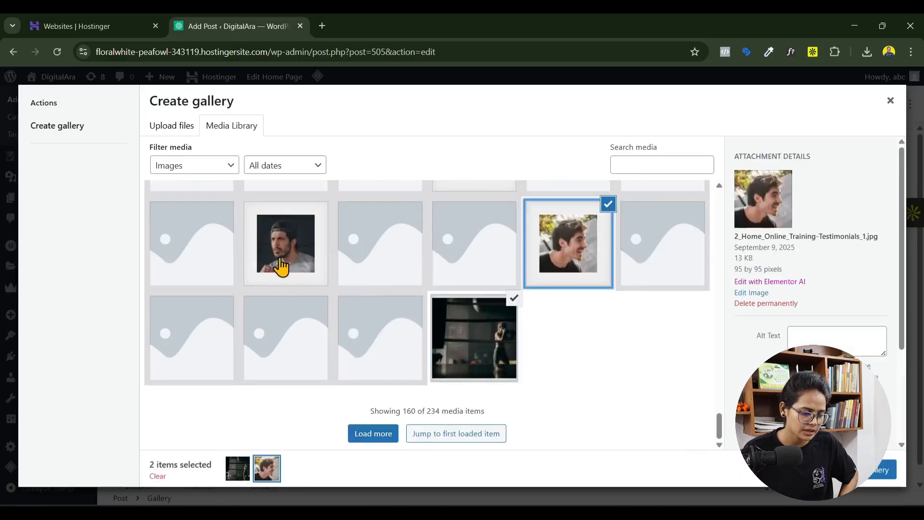
pyautogui.click(609, 204)
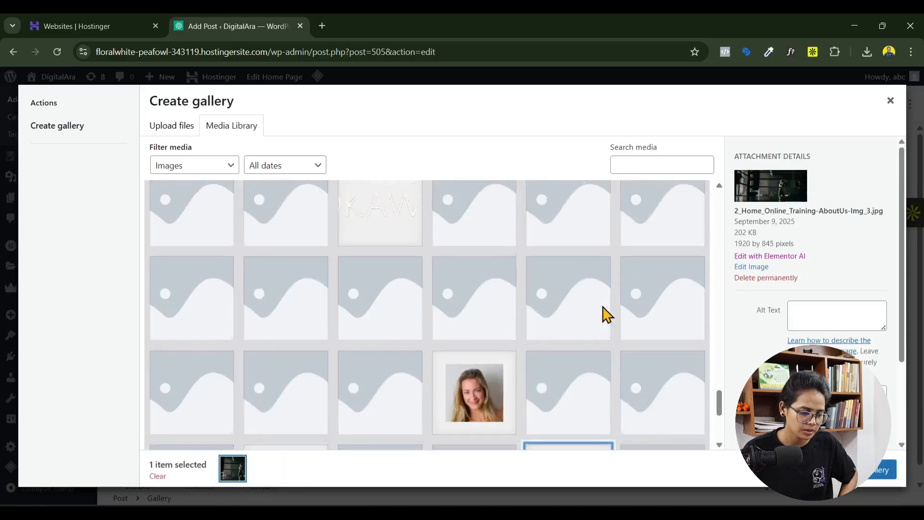
pyautogui.scroll(-5, 599, 351)
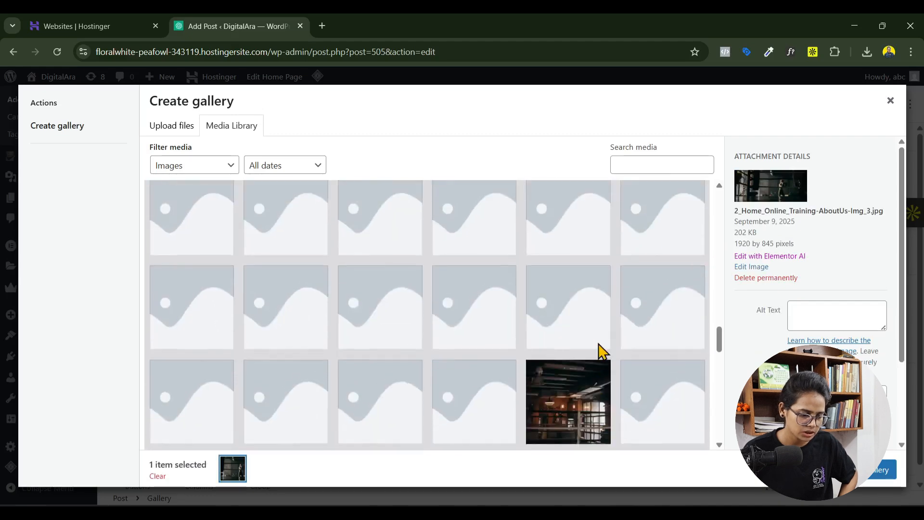
pyautogui.click(594, 312)
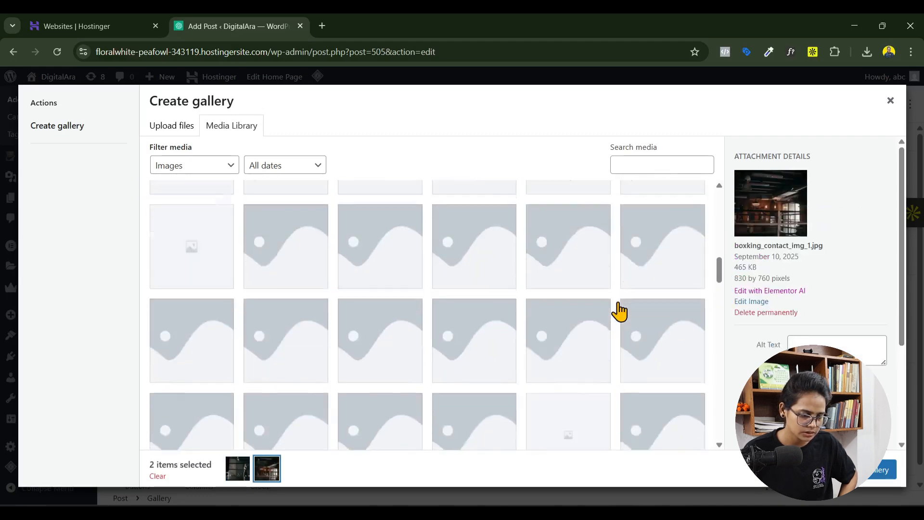
pyautogui.click(376, 294)
pyautogui.click(266, 295)
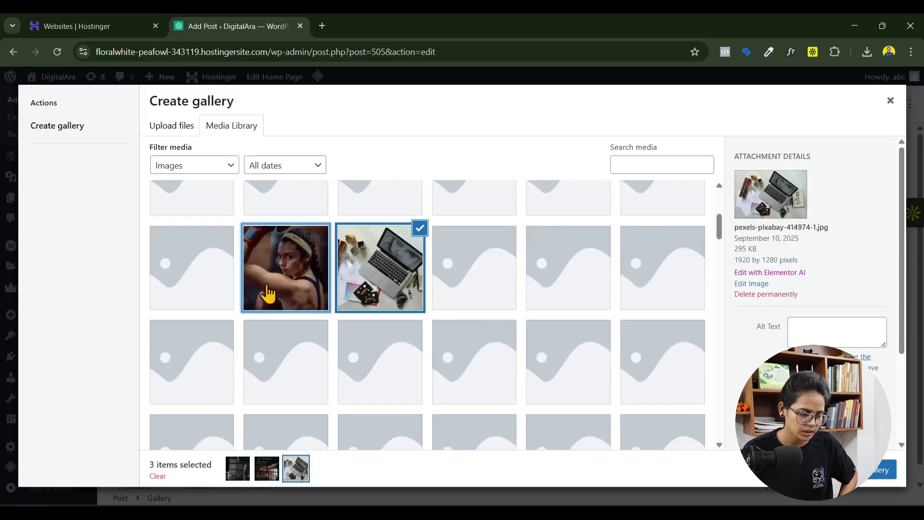
pyautogui.click(888, 470)
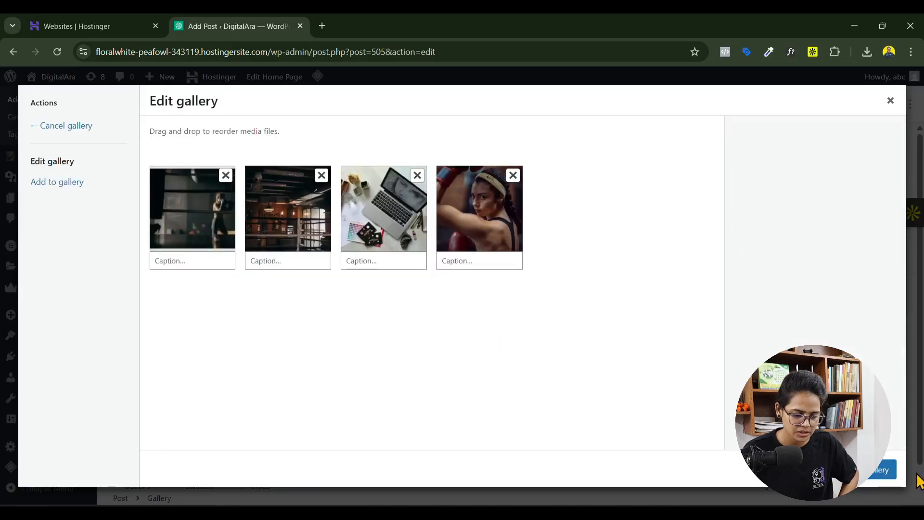
pyautogui.click(887, 477)
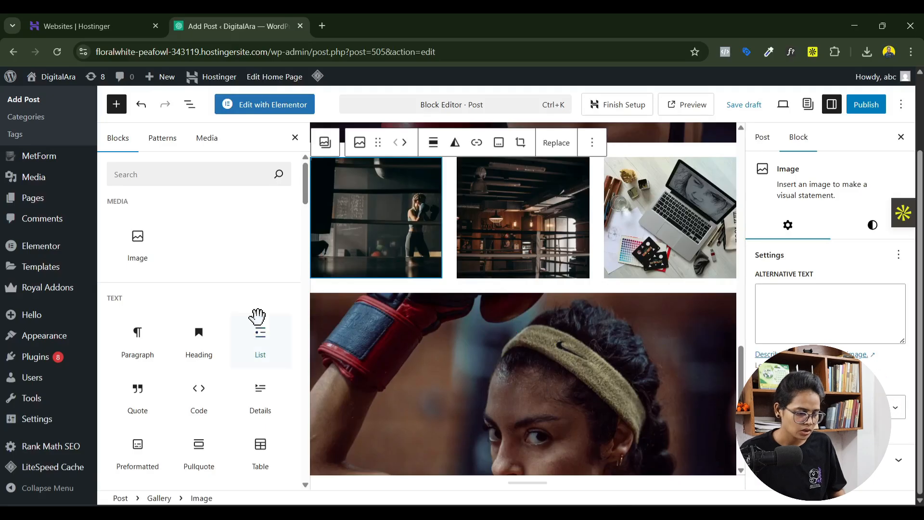
# - Select the standalone boxer image above the gallery and open its alternative text for editing
pyautogui.scroll(5, 510, 294)
pyautogui.click(509, 295)
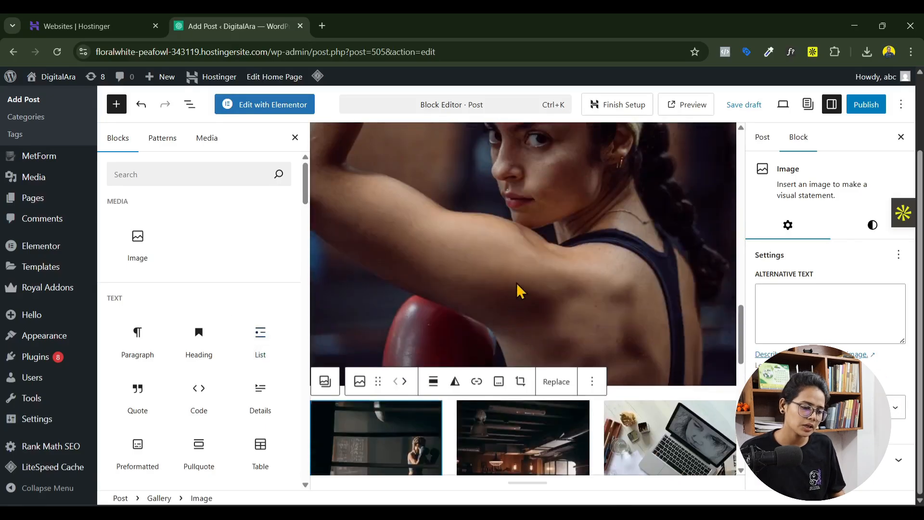
pyautogui.click(802, 320)
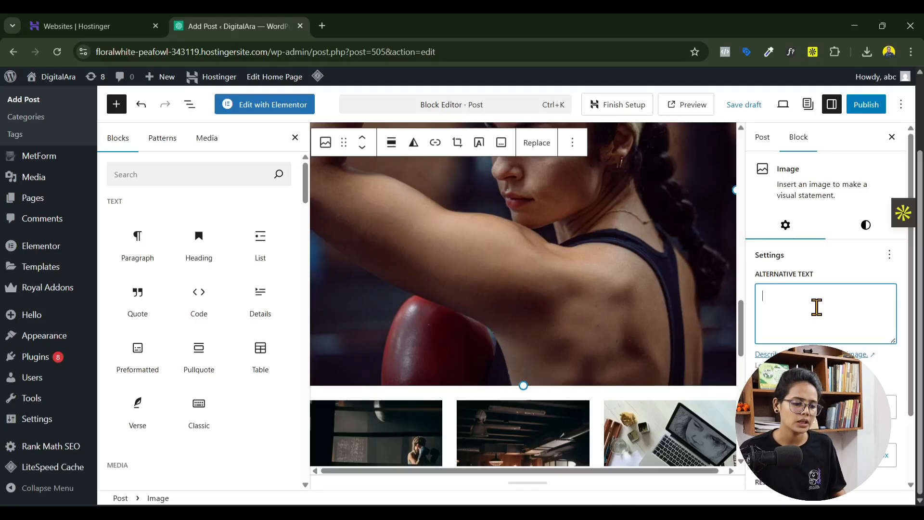
# - Insert an empty Cover block below the gallery at the end of the post
pyautogui.scroll(-5, 481, 313)
pyautogui.scroll(-5, 254, 385)
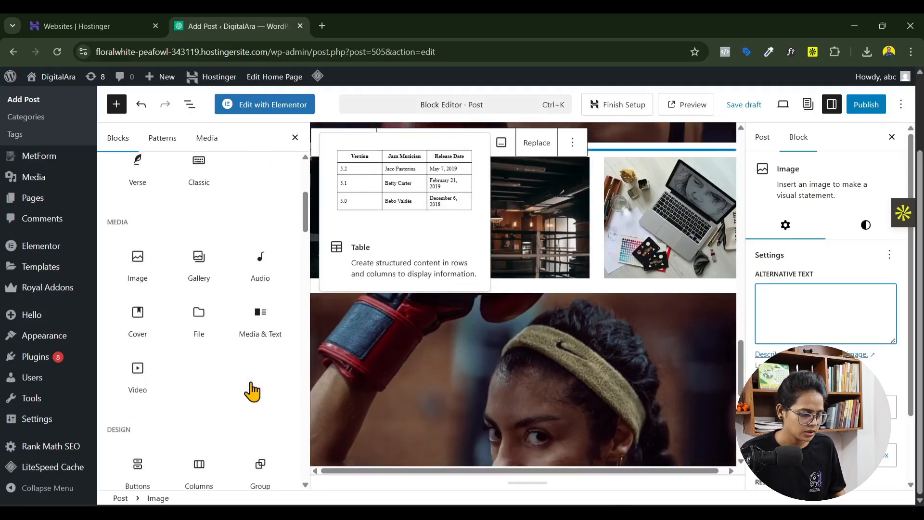
pyautogui.scroll(-5, 540, 347)
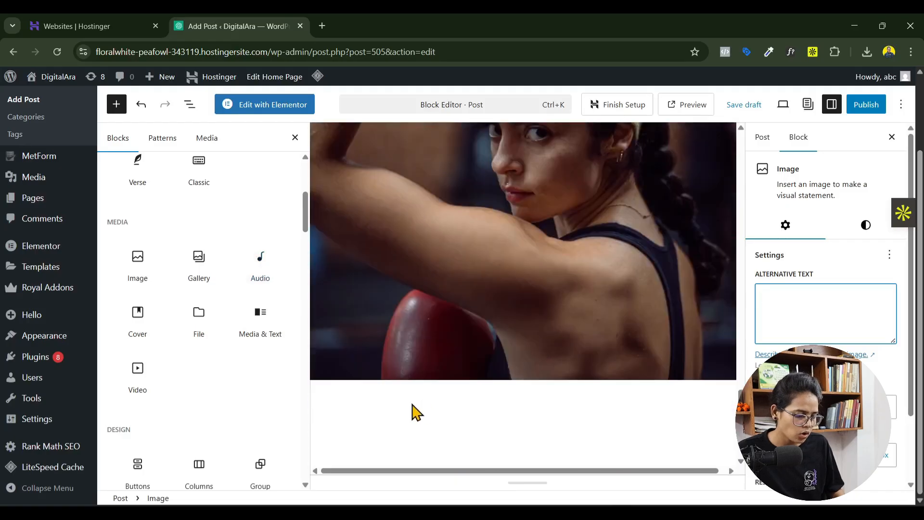
pyautogui.click(391, 402)
pyautogui.moveTo(264, 260)
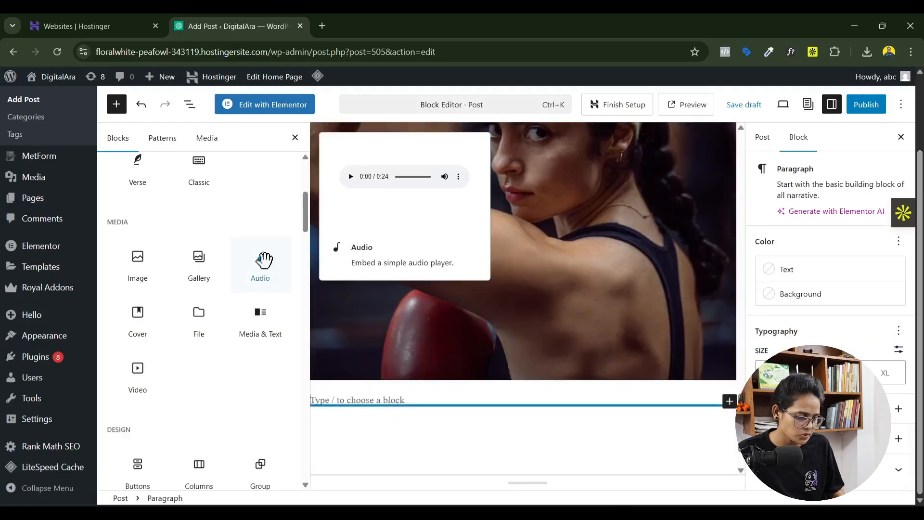
pyautogui.scroll(-1, 601, 359)
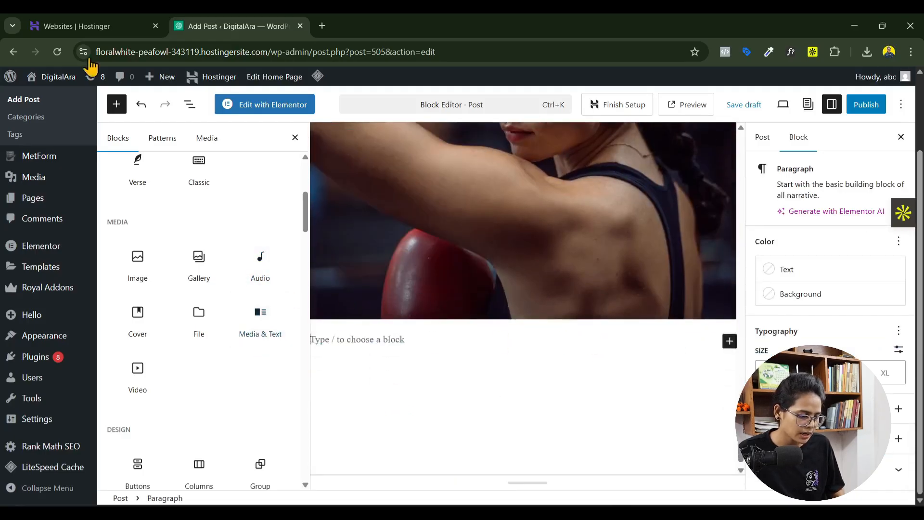
pyautogui.click(140, 320)
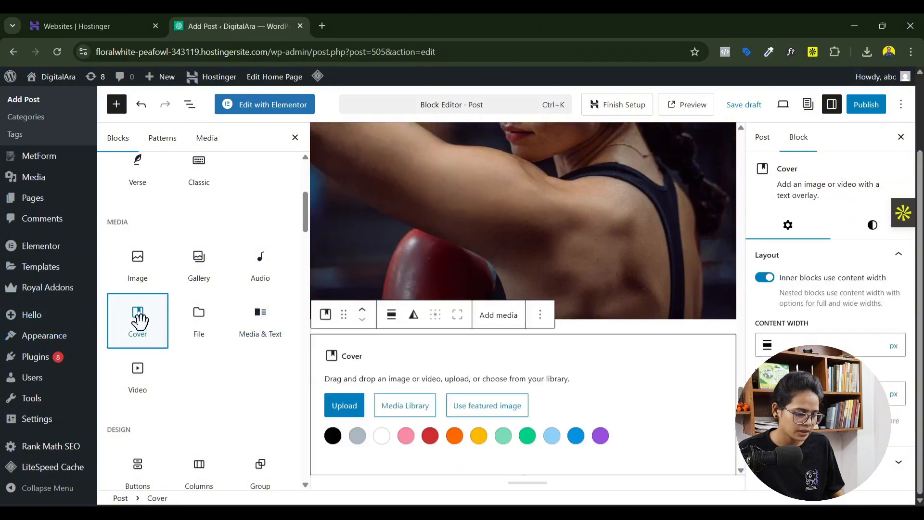
# - Insert an Audio block below the Cover block
pyautogui.scroll(-3, 434, 386)
pyautogui.click(395, 383)
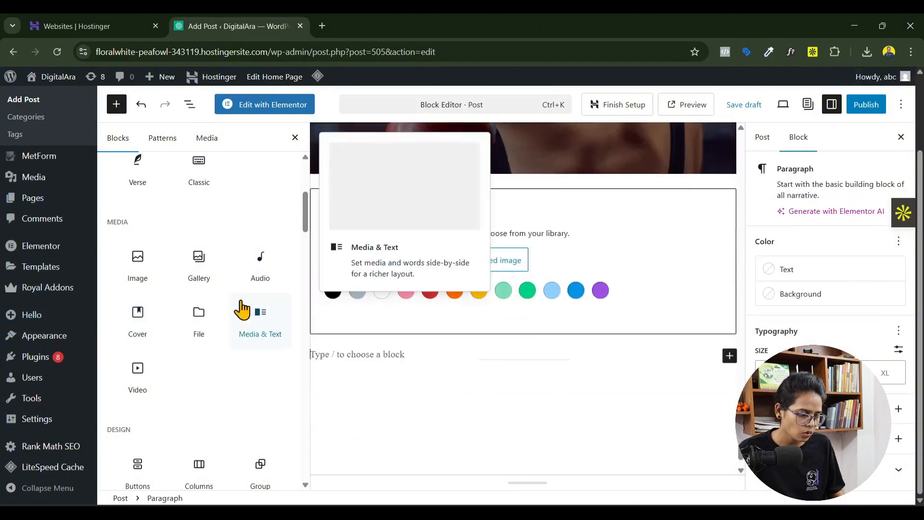
pyautogui.click(256, 277)
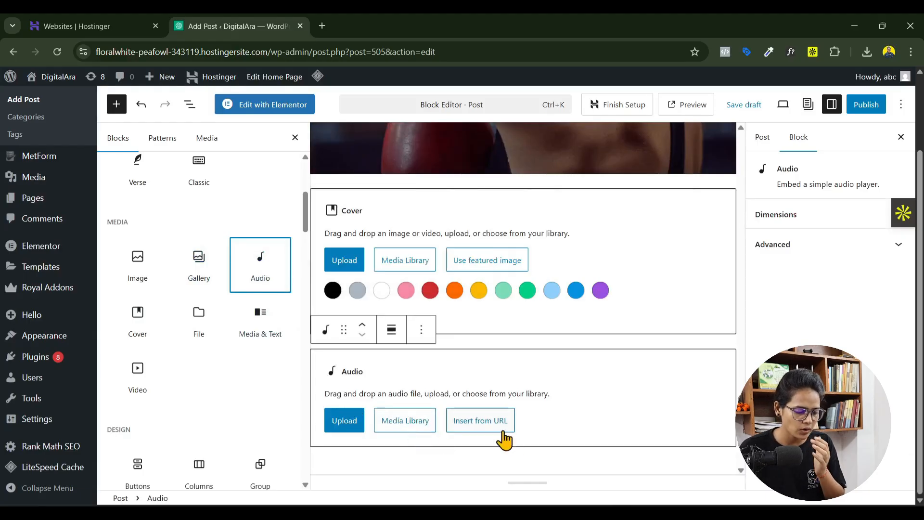
# - Search Google for "spotify" in a new browser tab and open the Spotify web player
pyautogui.click(322, 26)
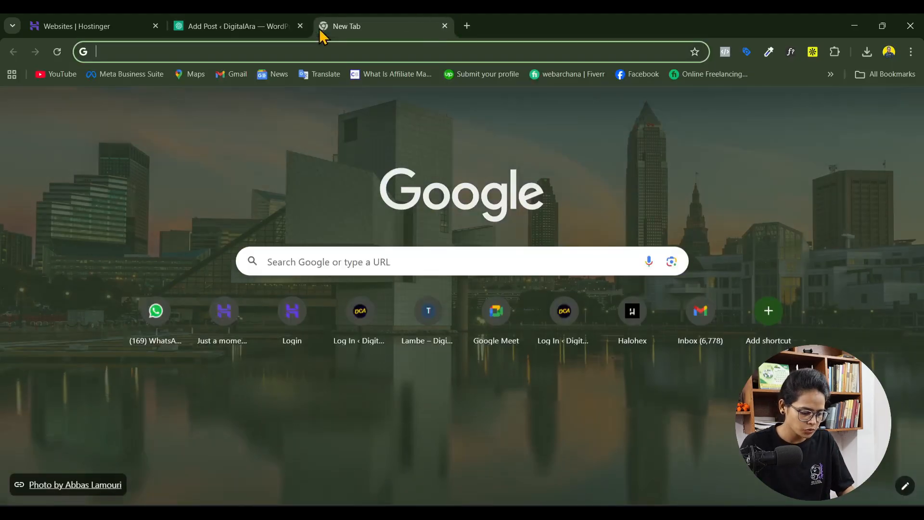
pyautogui.write('spoti')
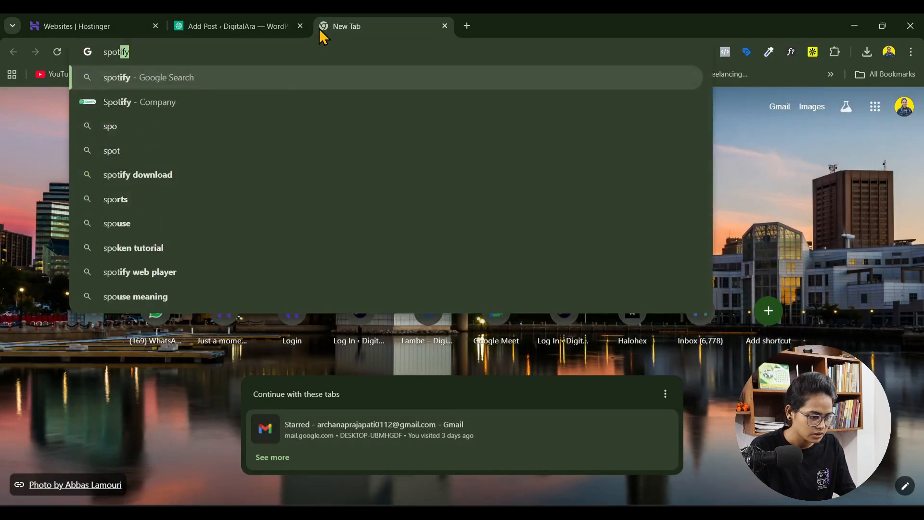
pyautogui.write('fy')
pyautogui.press('Return')
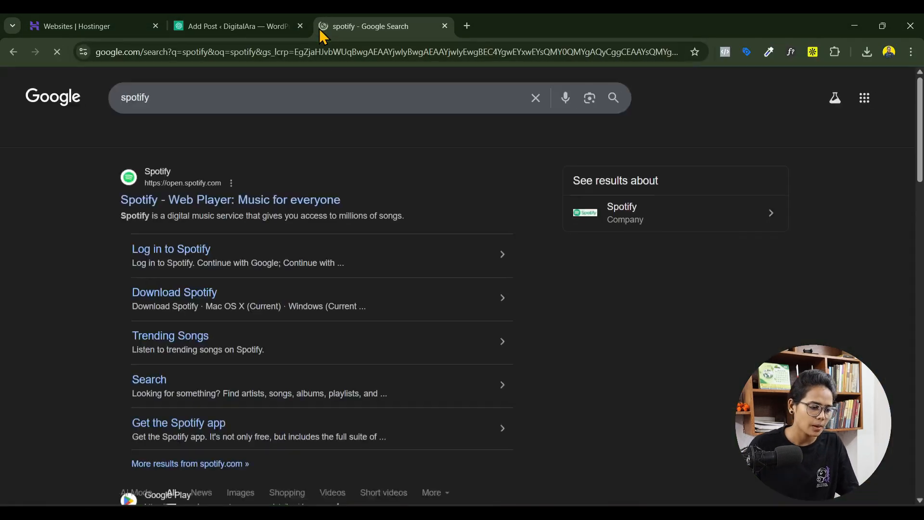
pyautogui.click(259, 204)
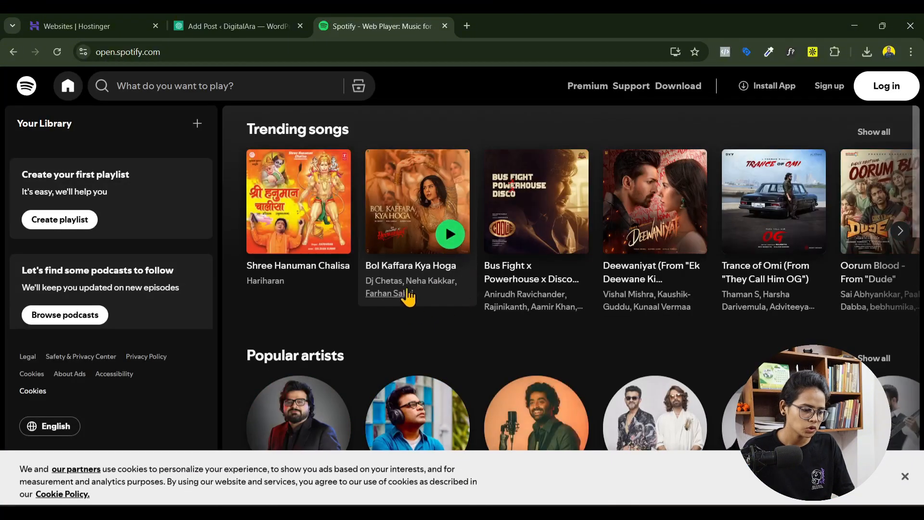
# - Copy the share link of the trending song "Bol Kaffara Kya Hoga"
pyautogui.rightClick(396, 210)
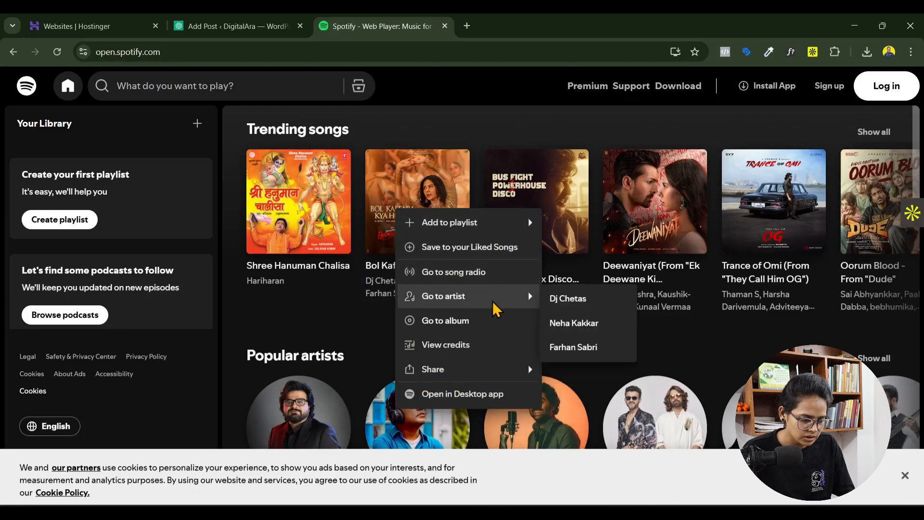
pyautogui.moveTo(446, 375)
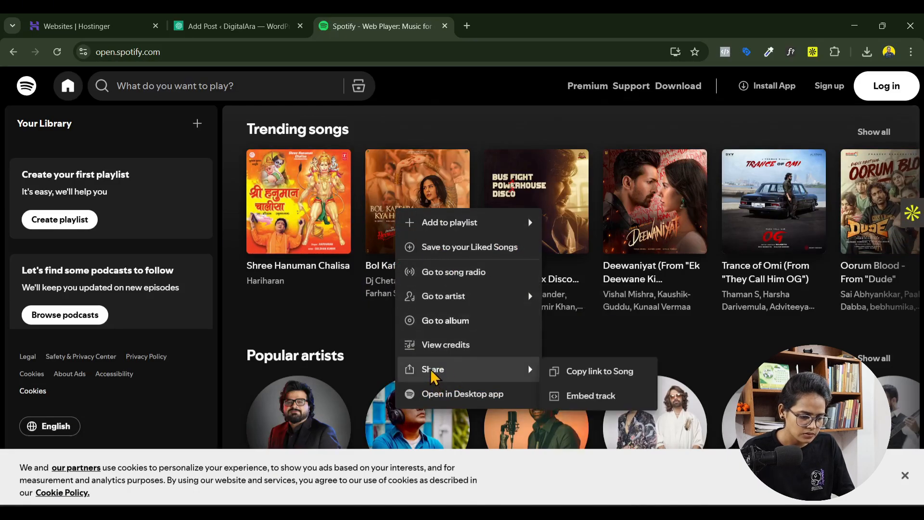
pyautogui.click(584, 378)
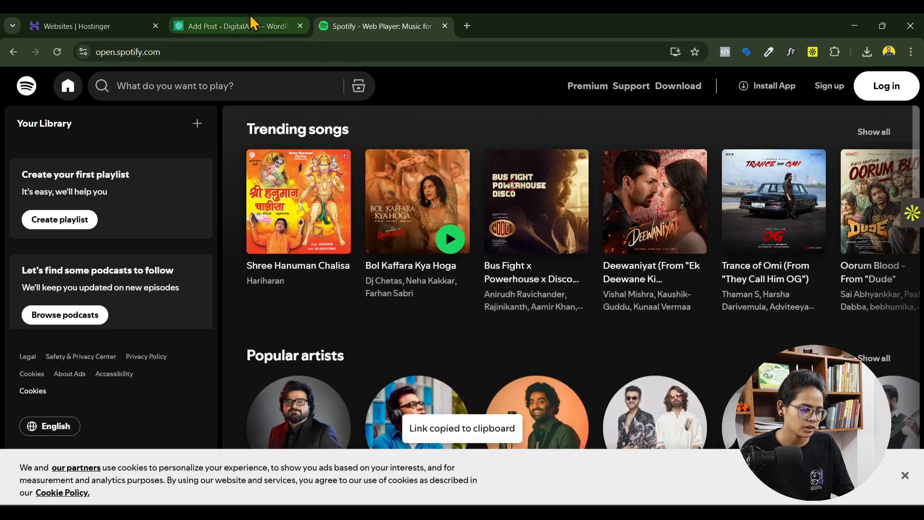
# - Return to the WordPress post and insert the copied Spotify song link into the Audio block from URL
pyautogui.click(231, 26)
pyautogui.click(458, 424)
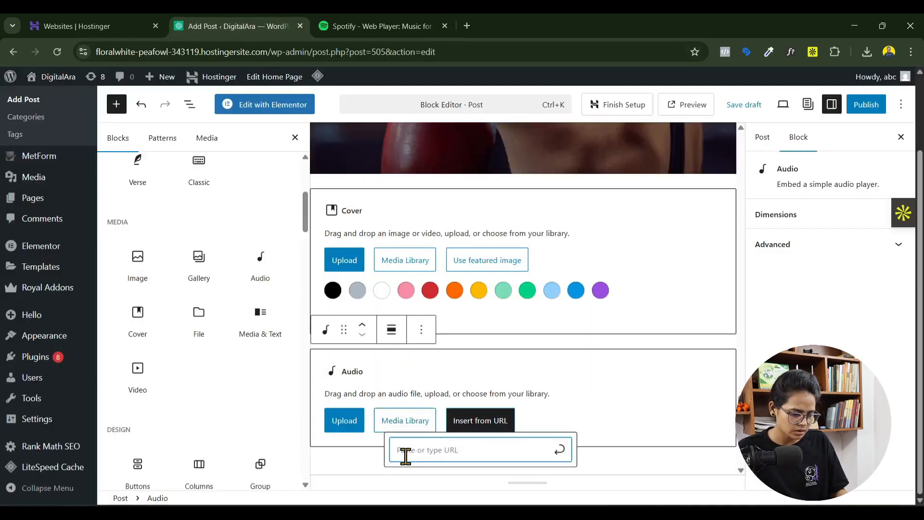
pyautogui.hotkey('ctrl', 'v')
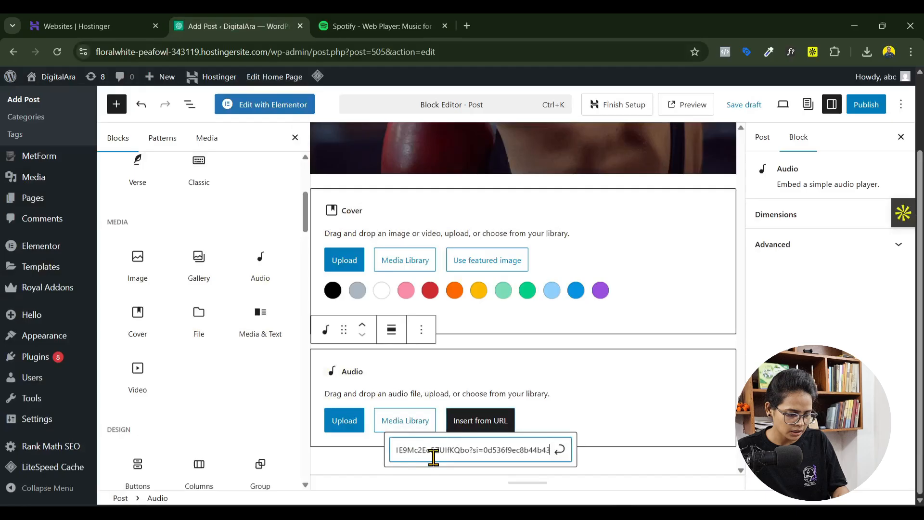
pyautogui.click(559, 449)
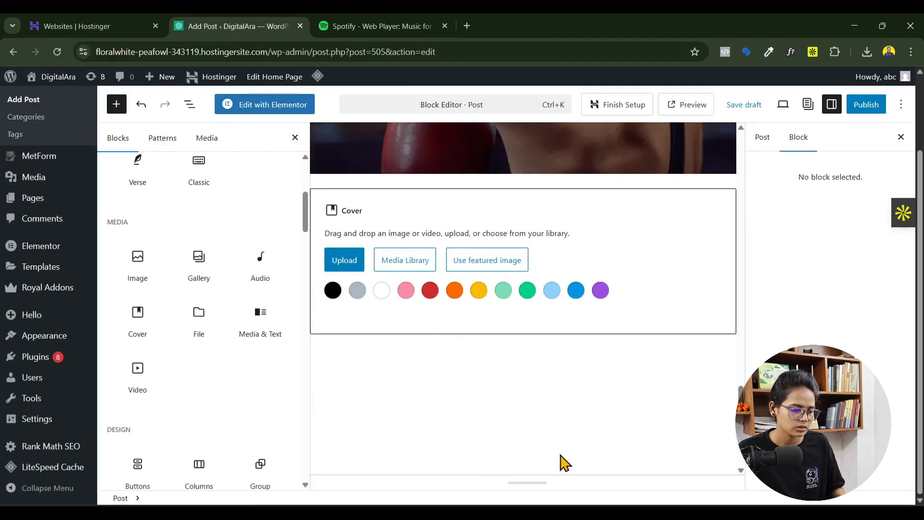
pyautogui.scroll(-3, 625, 318)
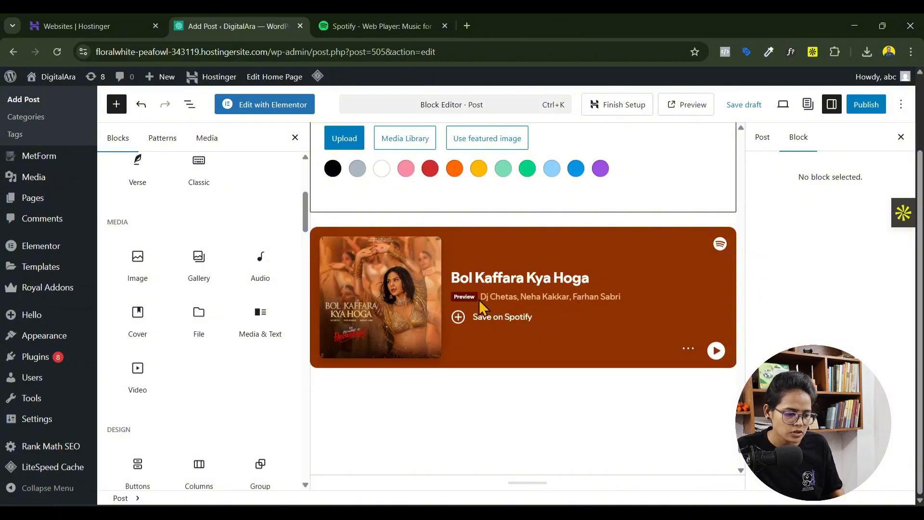
# - Add an empty paragraph below the Spotify embed and move the empty Cover block down beneath the embed
pyautogui.click(368, 393)
pyautogui.click(363, 435)
pyautogui.scroll(2, 409, 269)
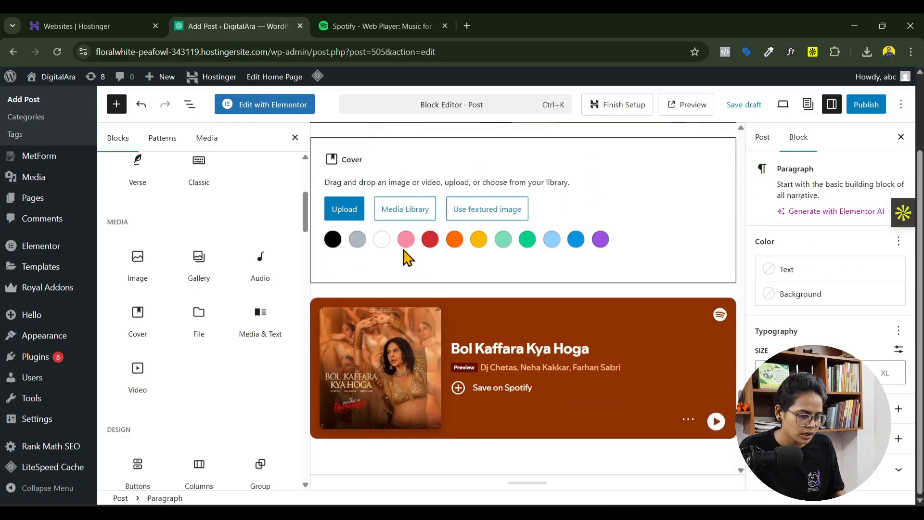
pyautogui.scroll(1, 407, 255)
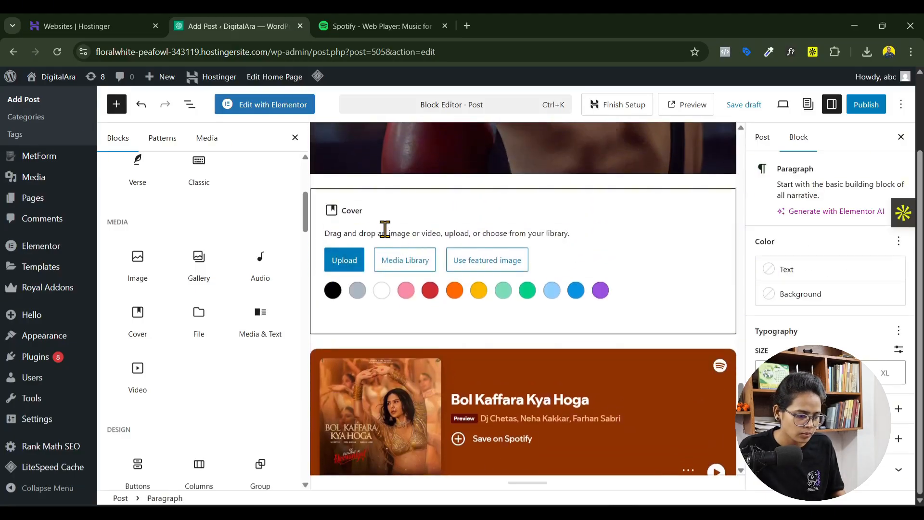
pyautogui.click(385, 229)
pyautogui.click(363, 175)
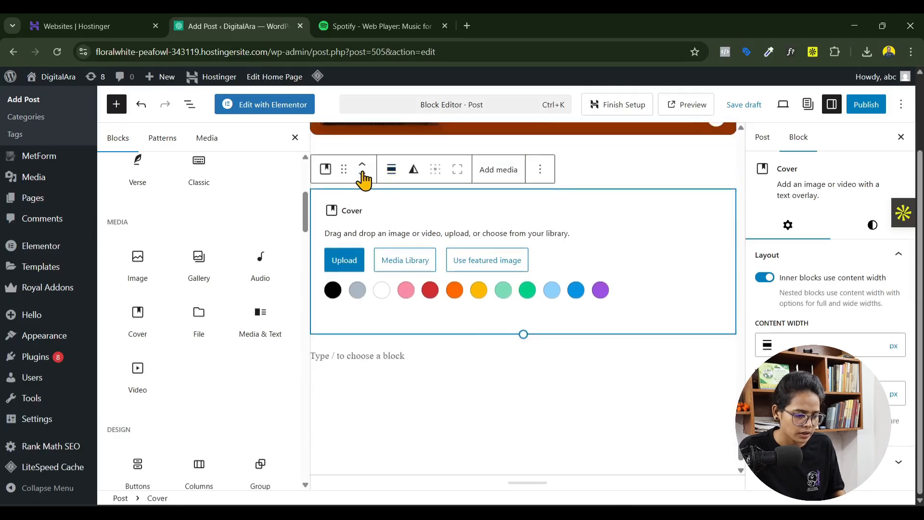
# - Set the dark gym photo of a boxing woman from the media library as the Cover block's background
pyautogui.click(411, 269)
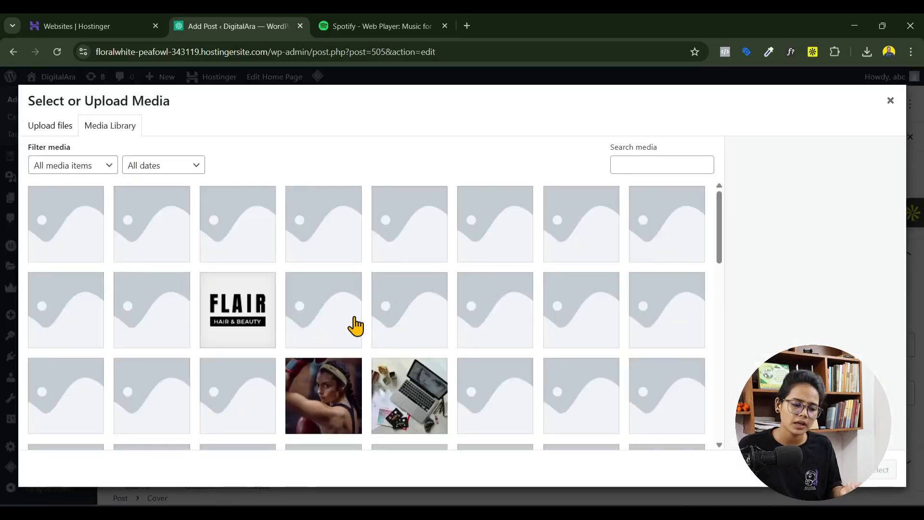
pyautogui.scroll(-10, 456, 363)
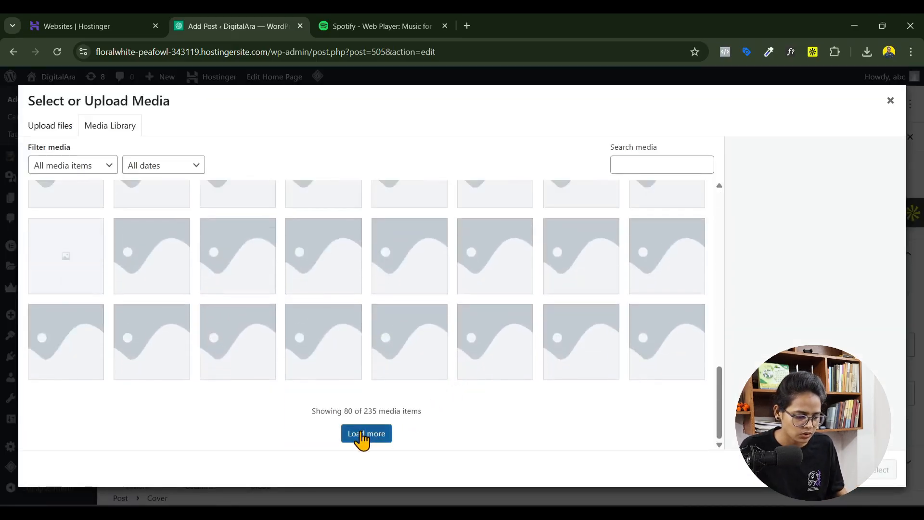
pyautogui.click(362, 435)
pyautogui.scroll(-15, 385, 376)
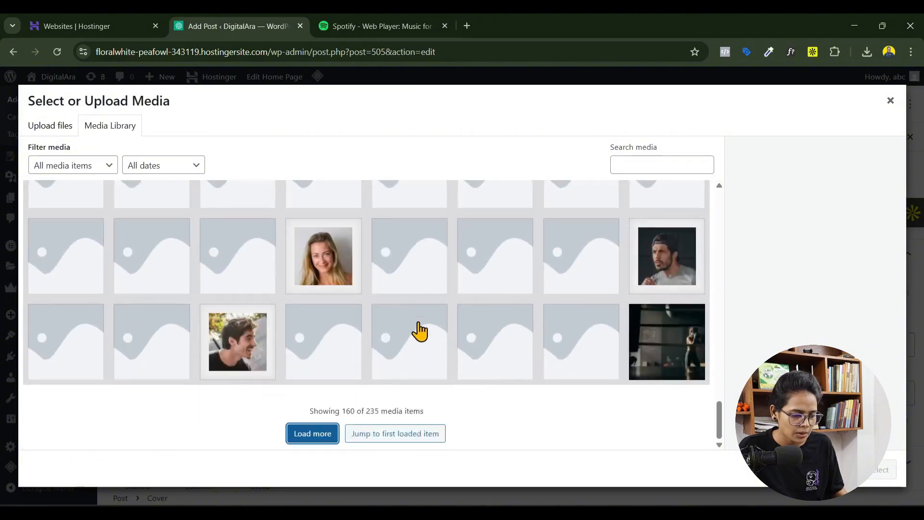
pyautogui.click(674, 365)
pyautogui.click(886, 471)
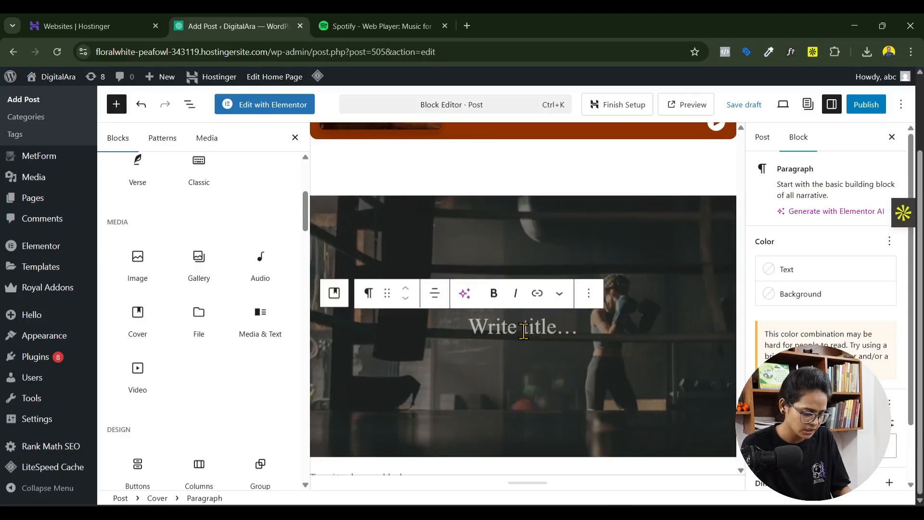
# - Enter "Best Editor of WordPress" as the cover's title
pyautogui.write('Best EW')
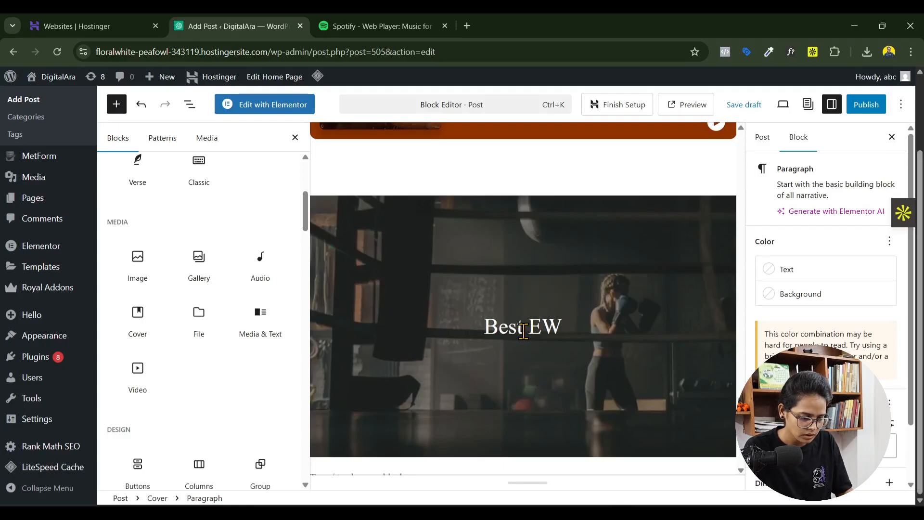
pyautogui.press('BackSpace')
pyautogui.write('d')
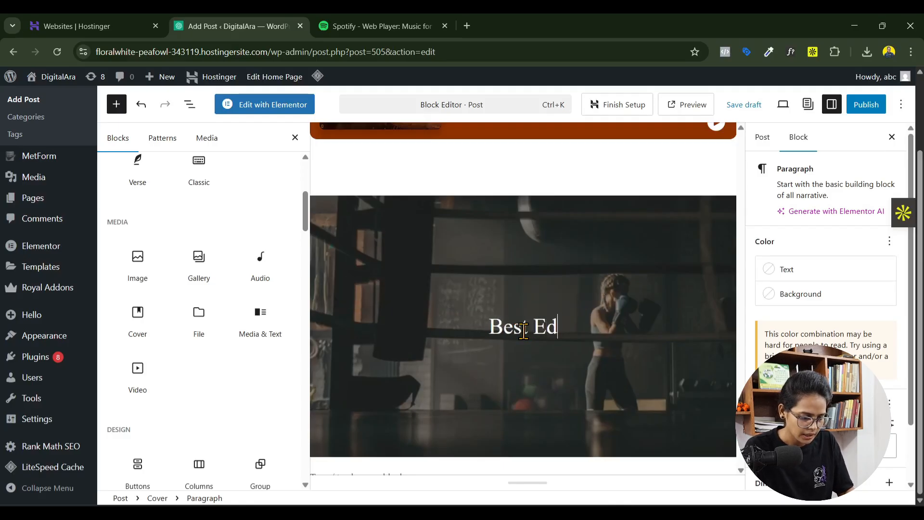
pyautogui.write('itor of WordPress')
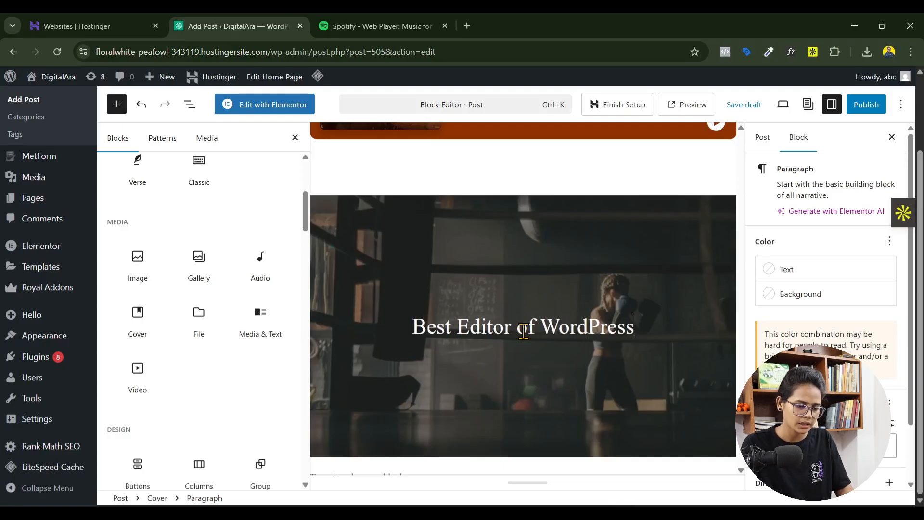
# - Add a center-aligned paragraph reading "Yes we are using block editor very deeply." below the cover title
pyautogui.press('Return')
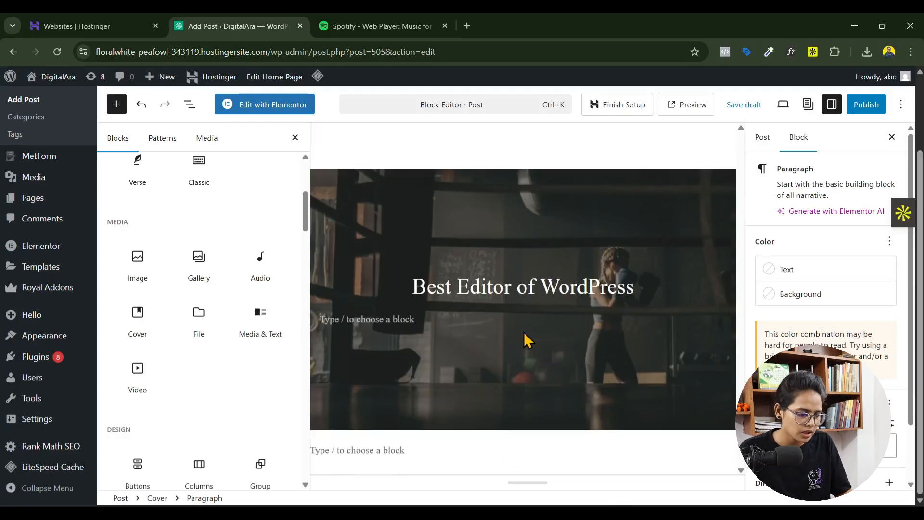
pyautogui.write('Yes')
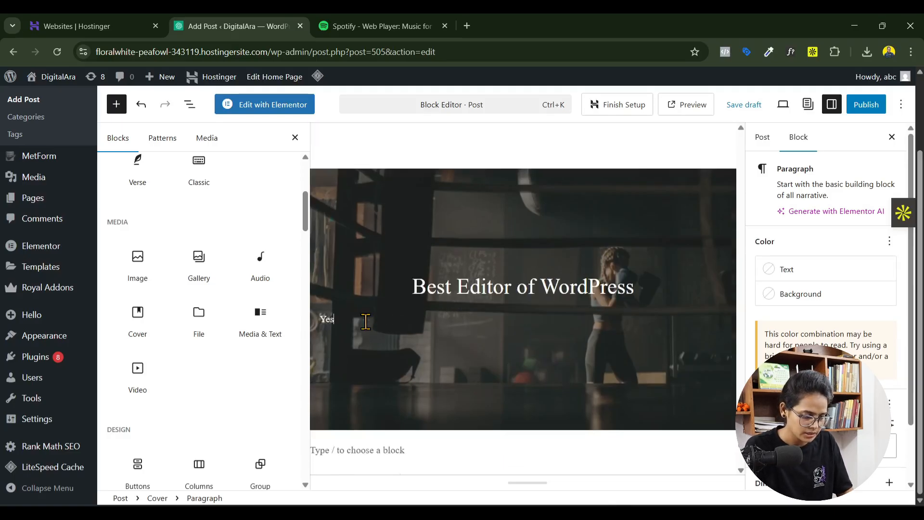
pyautogui.write(' we s')
pyautogui.press('BackSpace')
pyautogui.write('are us')
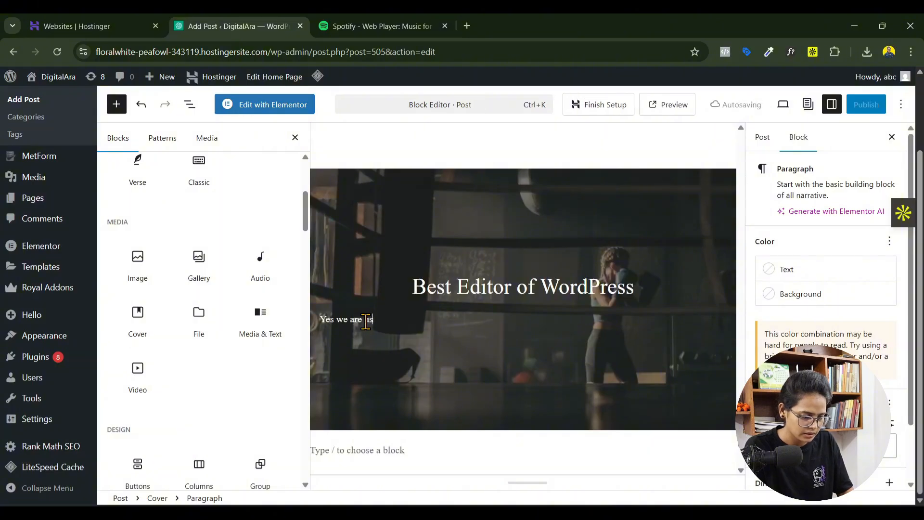
pyautogui.write('ing block editor very deeply.')
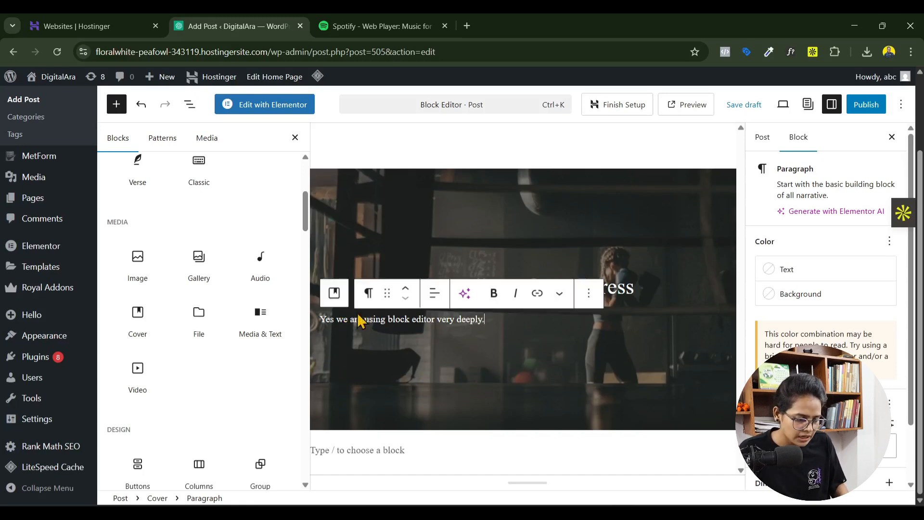
pyautogui.click(435, 293)
pyautogui.click(467, 364)
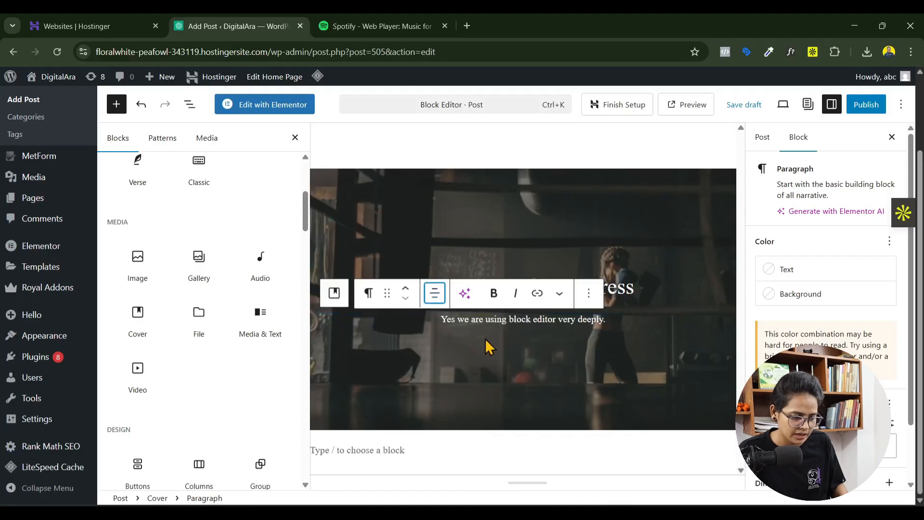
# - Make the cover's second line slightly larger with a custom font size, keeping it non-bold and smaller than the title
pyautogui.moveTo(616, 318); pyautogui.dragTo(439, 319)
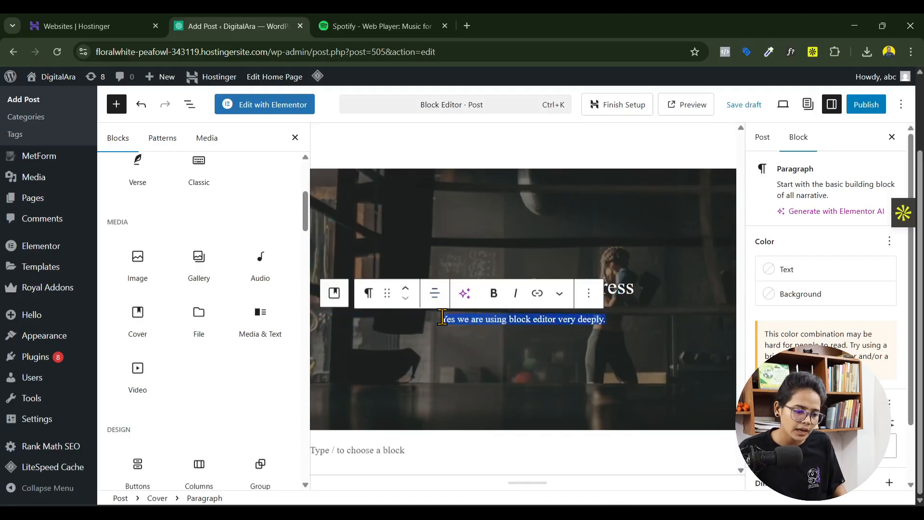
pyautogui.click(494, 293)
pyautogui.click(494, 293)
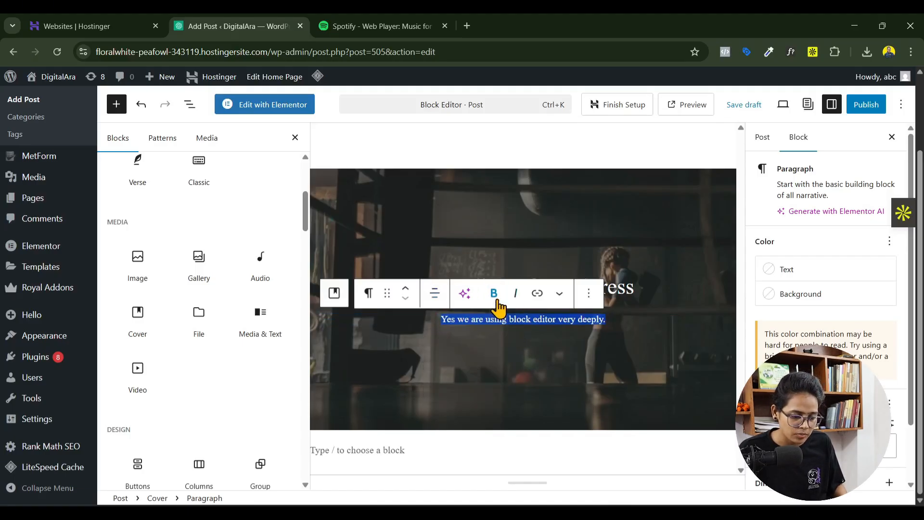
pyautogui.click(900, 420)
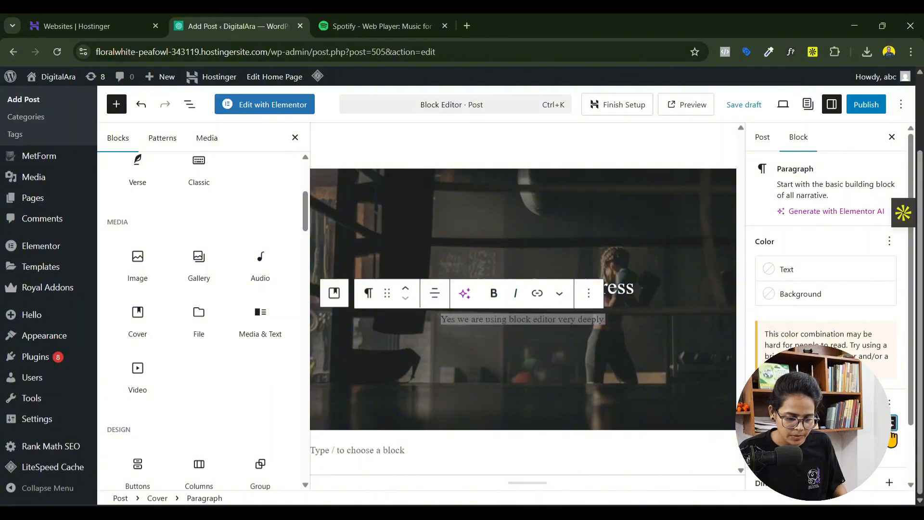
pyautogui.click(861, 445)
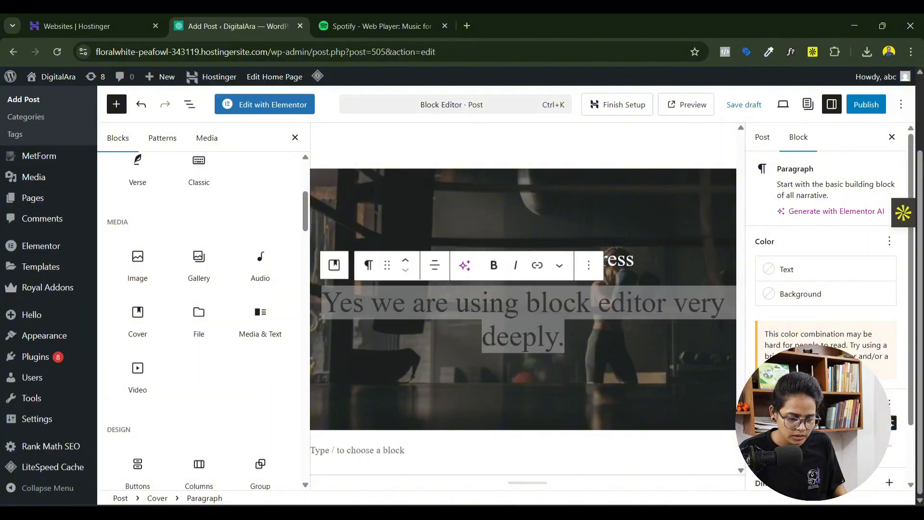
pyautogui.moveTo(861, 446); pyautogui.dragTo(845, 446)
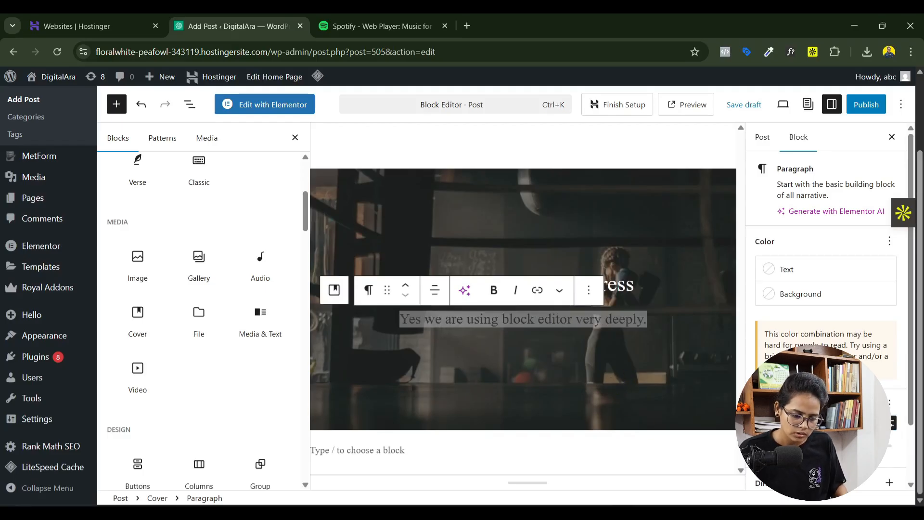
pyautogui.moveTo(846, 446); pyautogui.dragTo(843, 445)
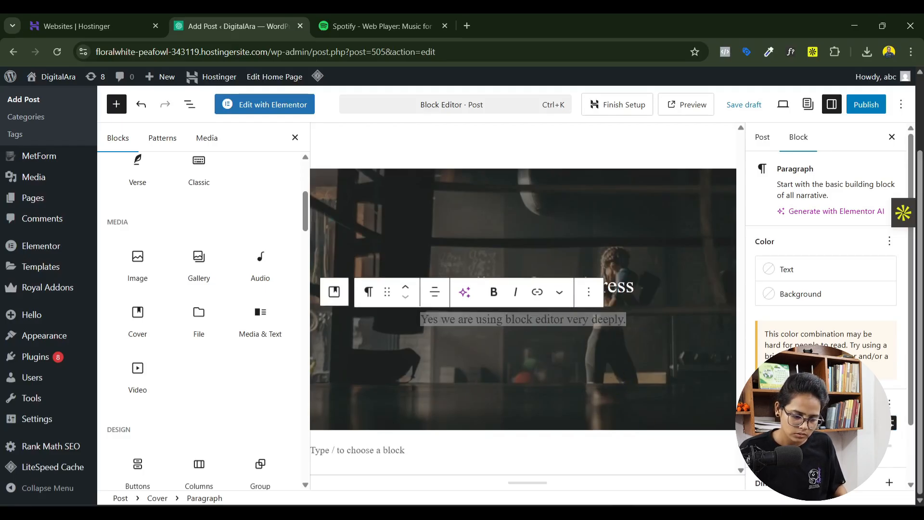
pyautogui.click(633, 321)
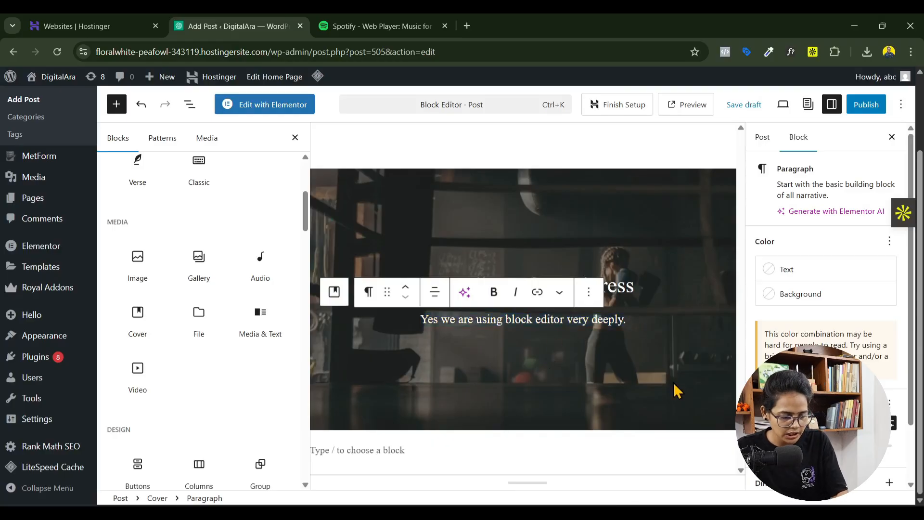
# - Insert a button labelled "Learn More" below the second line of text in the cover
pyautogui.press('Return')
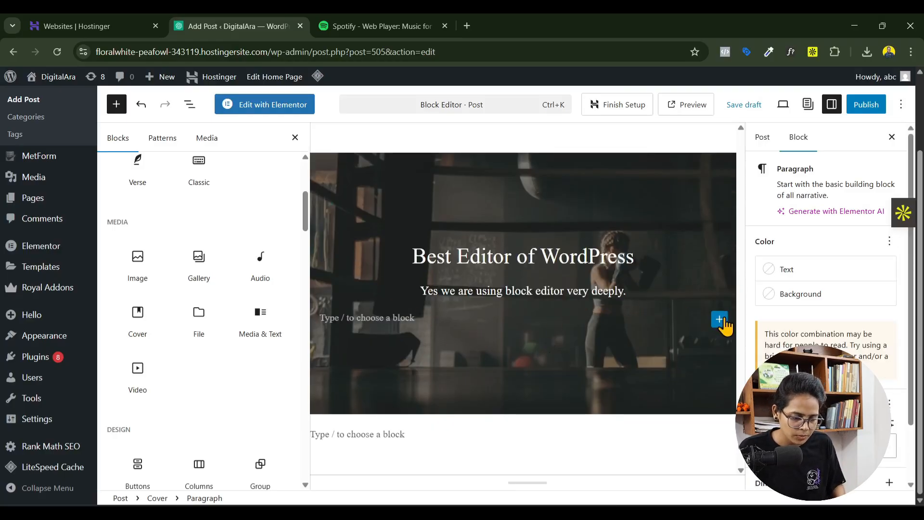
pyautogui.click(719, 319)
pyautogui.write('butt')
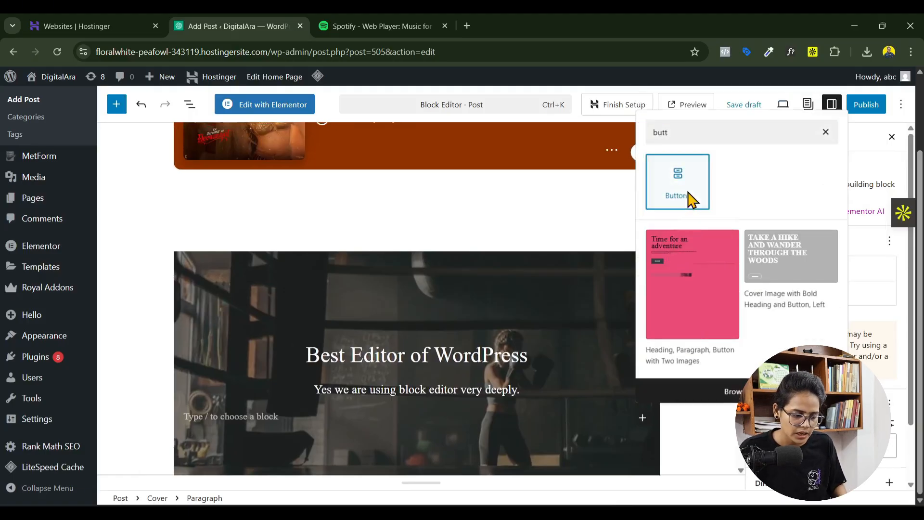
pyautogui.click(691, 199)
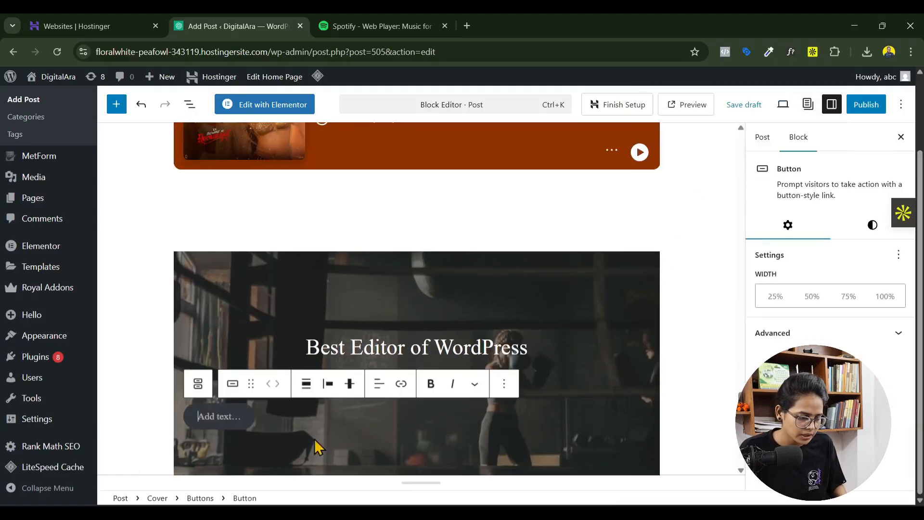
pyautogui.scroll(-2, 244, 417)
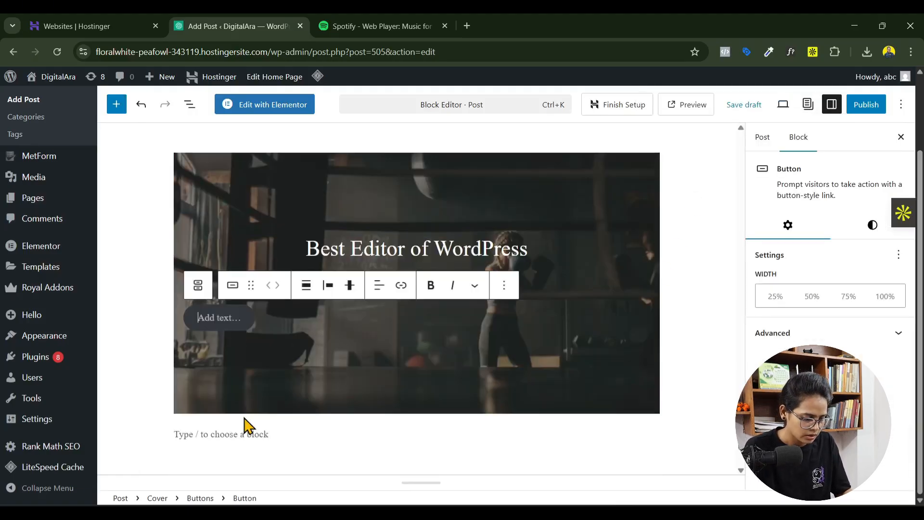
pyautogui.write('Learn Nm')
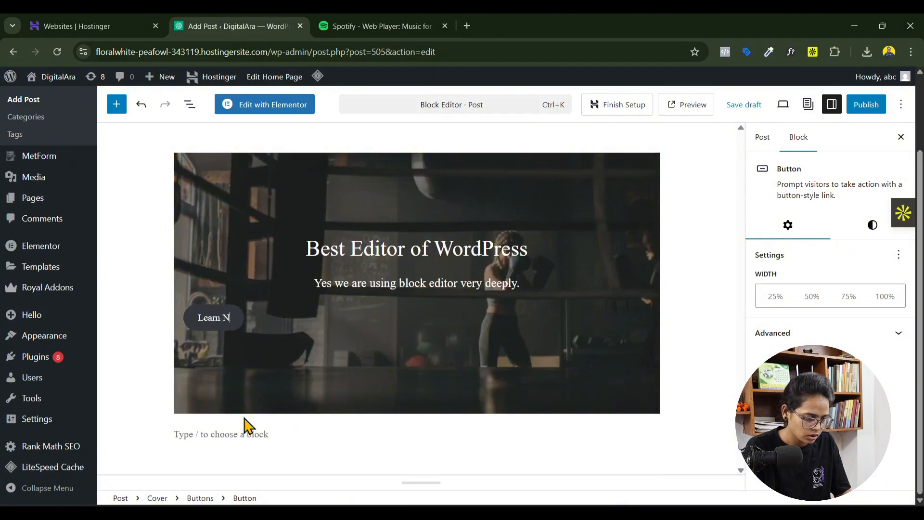
pyautogui.press('BackSpace')
pyautogui.write('More')
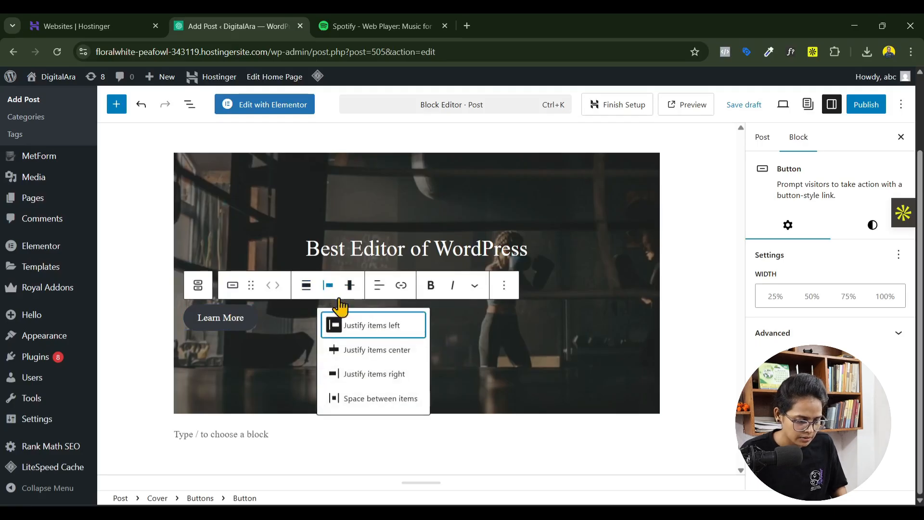
# - Justify the "Learn More" button to the center and apply the Outline style to it
pyautogui.click(382, 350)
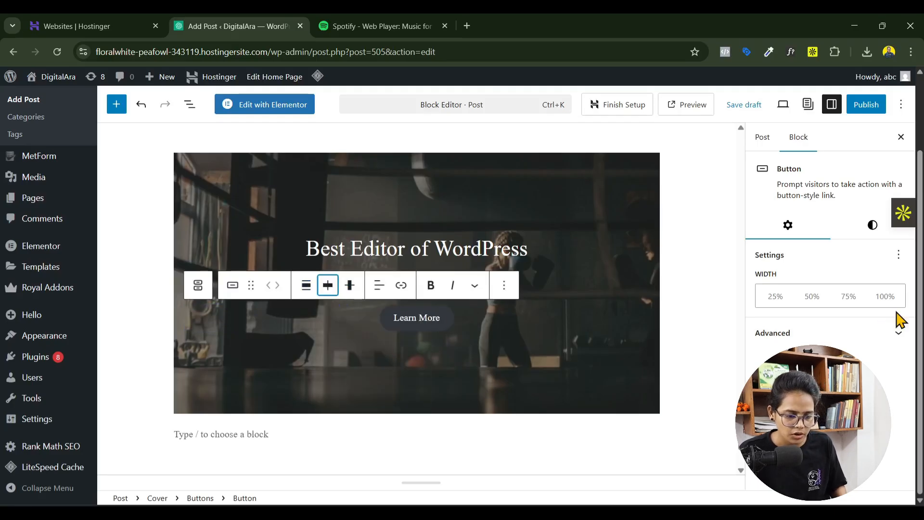
pyautogui.click(870, 226)
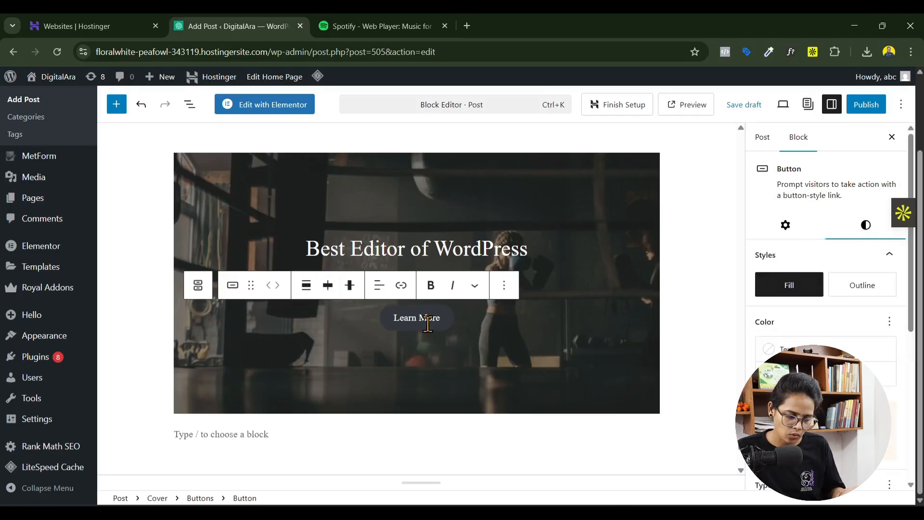
pyautogui.click(852, 292)
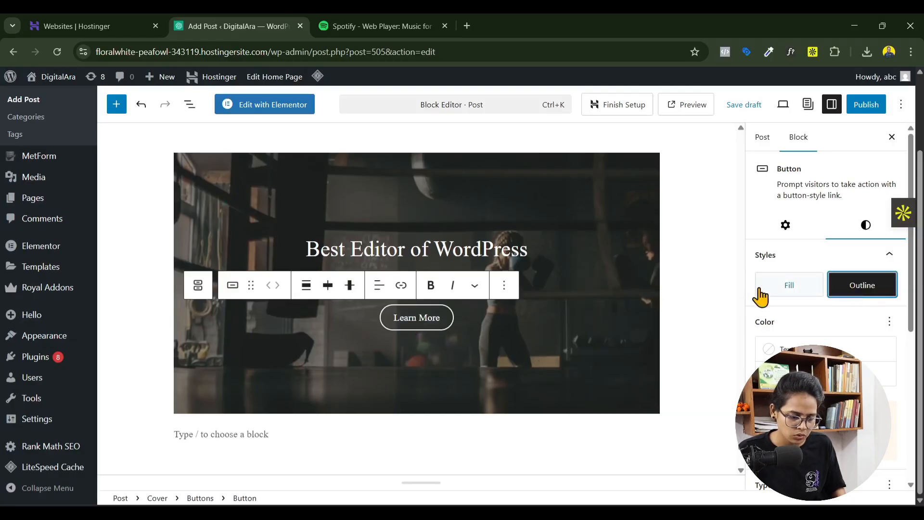
# - Apply the Fill style to the cover's "Learn More" button with white text and a Luminous vivid amber background
pyautogui.click(782, 291)
pyautogui.scroll(-1, 827, 335)
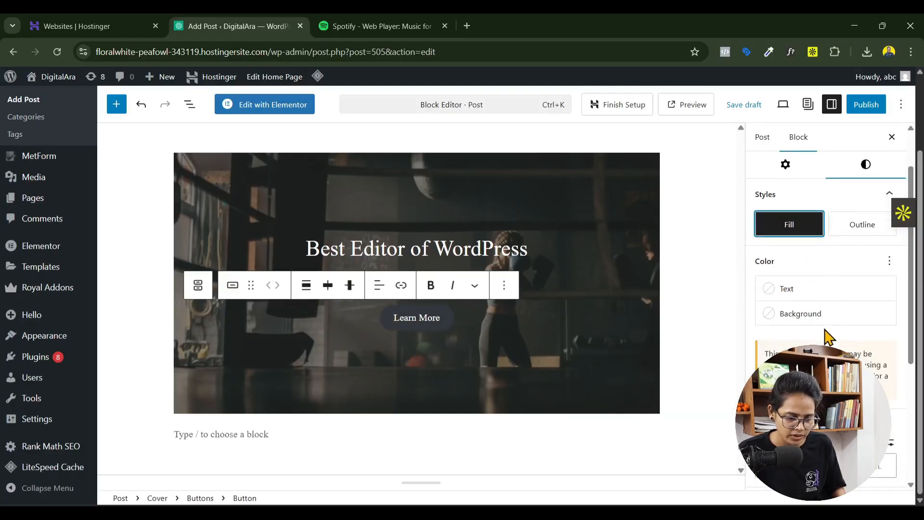
pyautogui.click(793, 294)
pyautogui.click(643, 398)
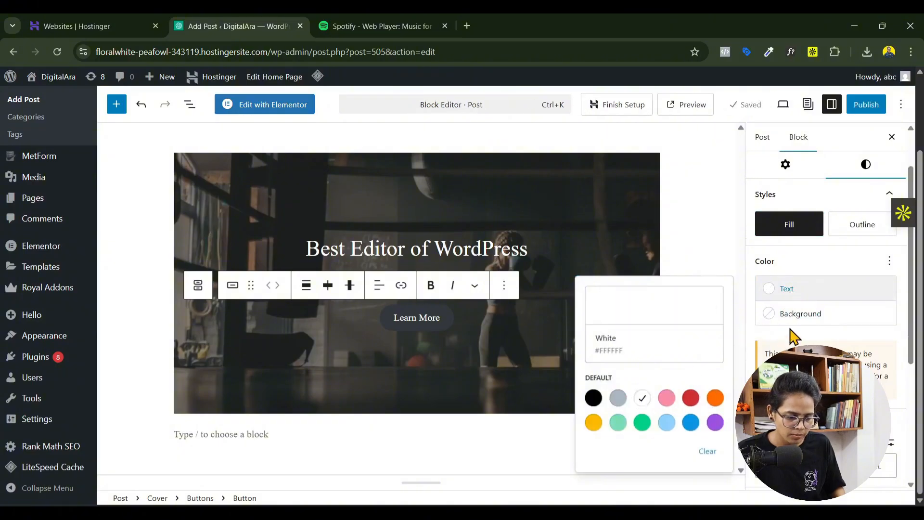
pyautogui.click(792, 315)
pyautogui.click(596, 279)
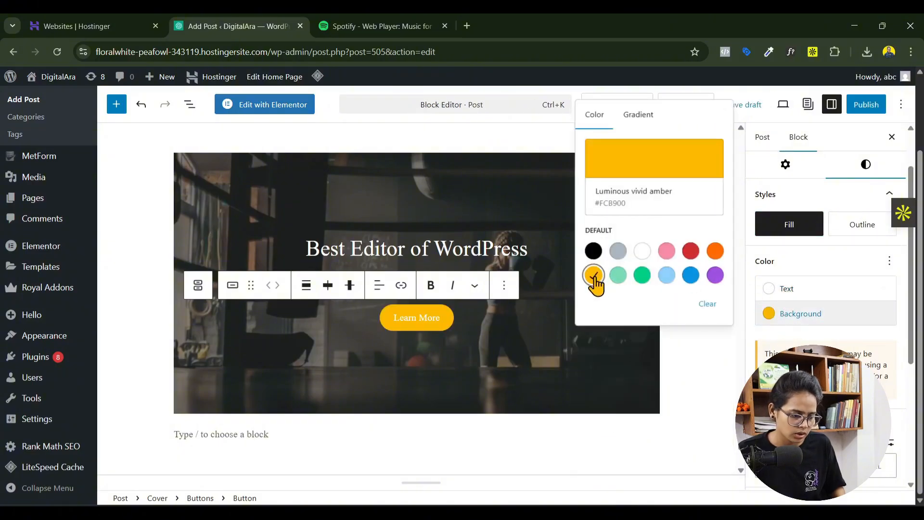
# - Publish the "Block Editor" post with public visibility and immediate publication
pyautogui.click(866, 105)
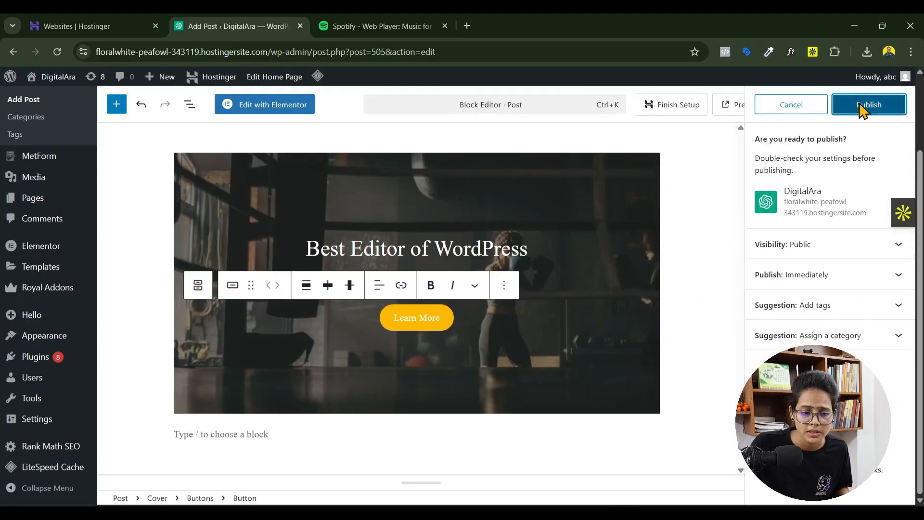
pyautogui.click(861, 107)
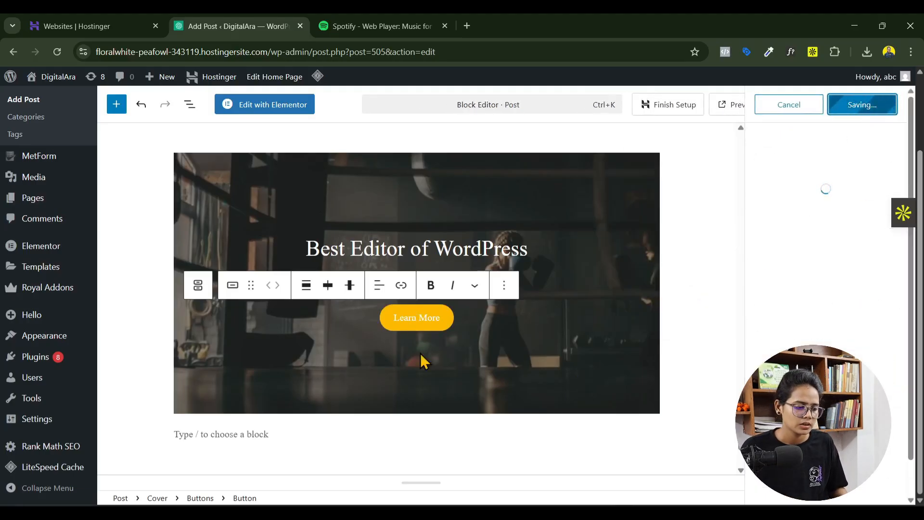
pyautogui.scroll(-2, 295, 345)
pyautogui.click(260, 327)
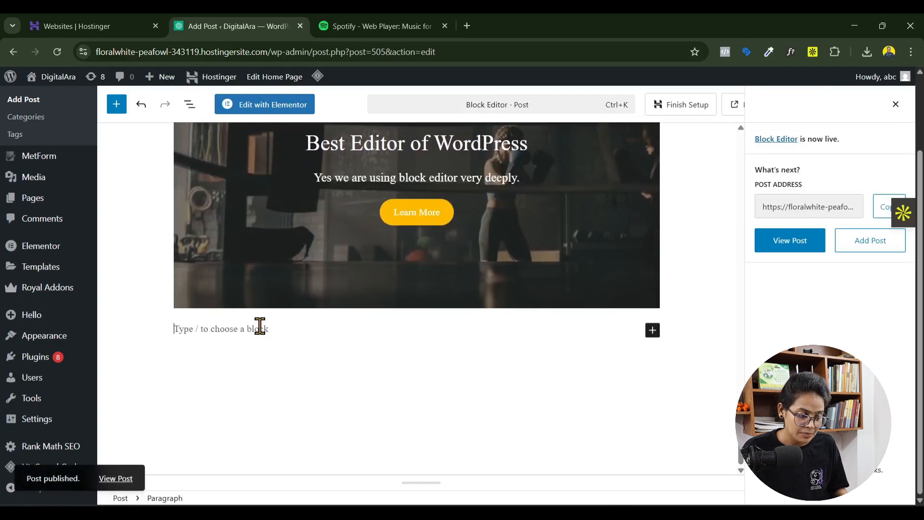
pyautogui.scroll(1, 545, 243)
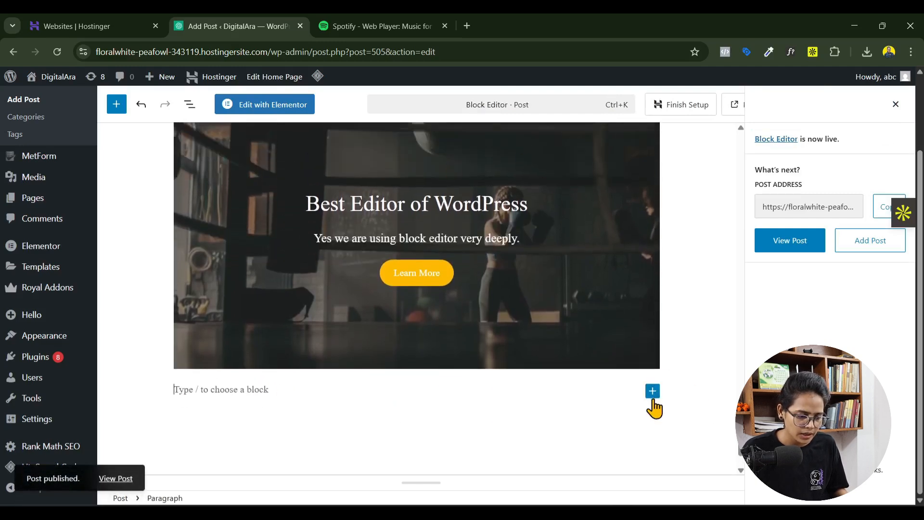
pyautogui.click(440, 274)
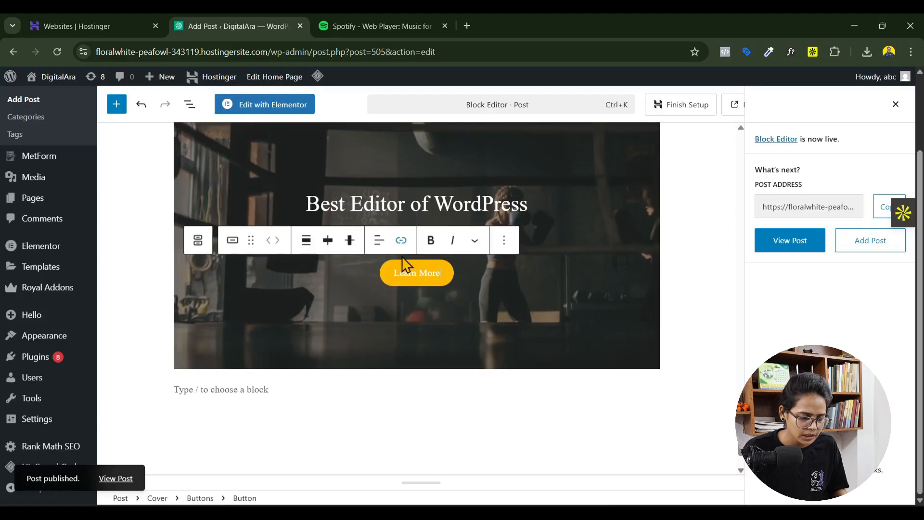
pyautogui.click(401, 240)
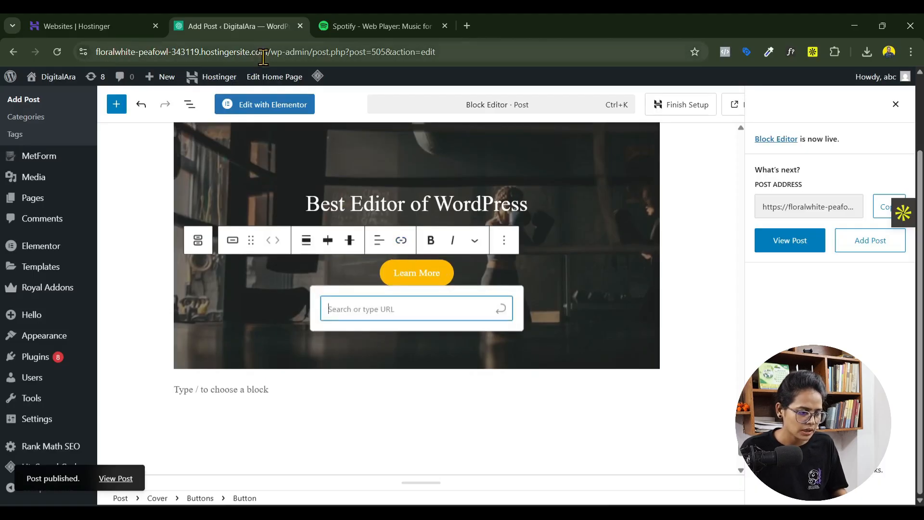
pyautogui.moveTo(269, 52); pyautogui.dragTo(65, 60)
pyautogui.hotkey('ctrl', 'c')
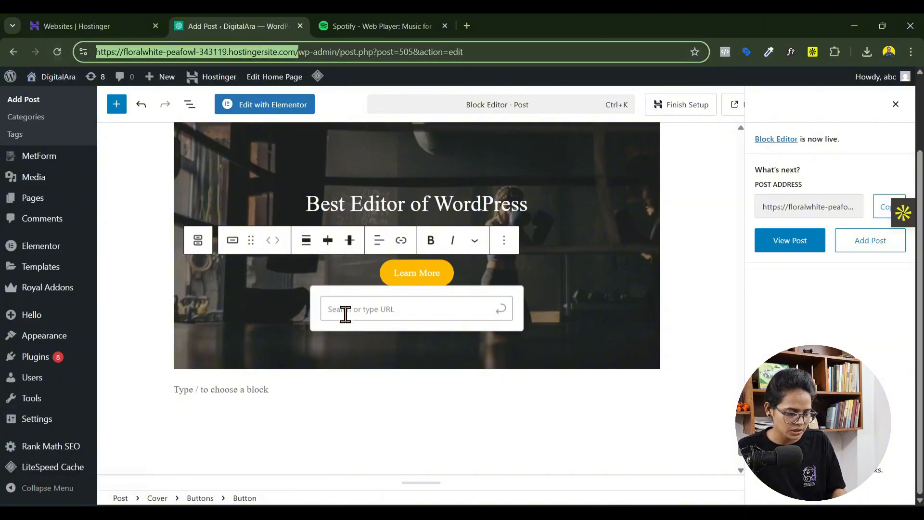
pyautogui.click(344, 311)
pyautogui.hotkey('ctrl', 'v')
pyautogui.click(500, 310)
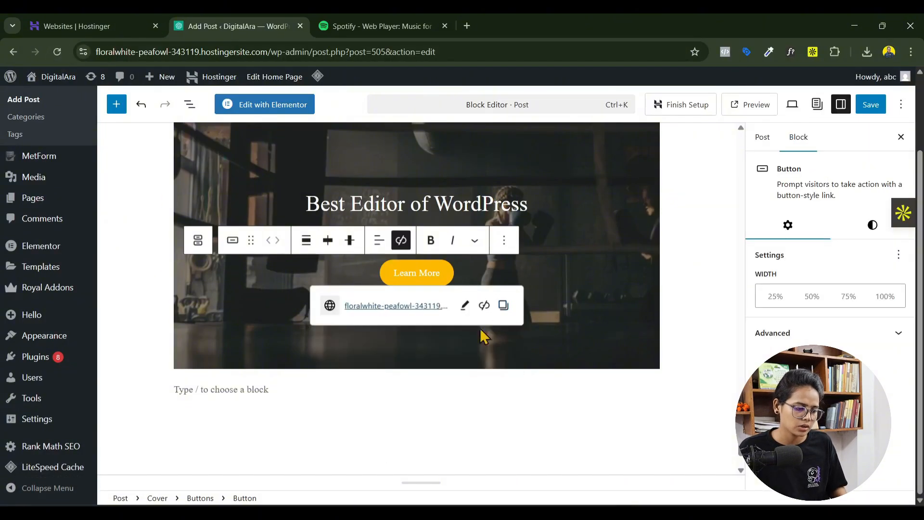
# - Insert a File block below the cover and attach Flair-Logo.png from the media library
pyautogui.click(259, 389)
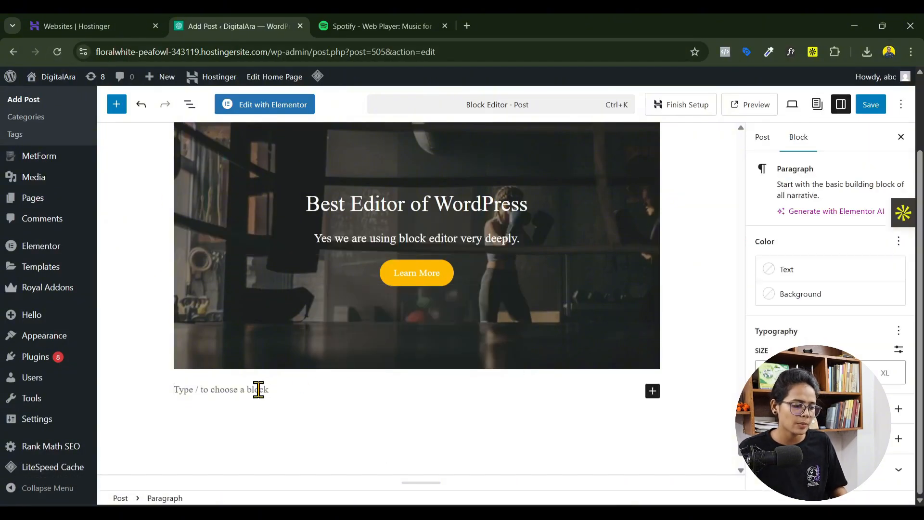
pyautogui.click(116, 104)
pyautogui.scroll(-5, 234, 324)
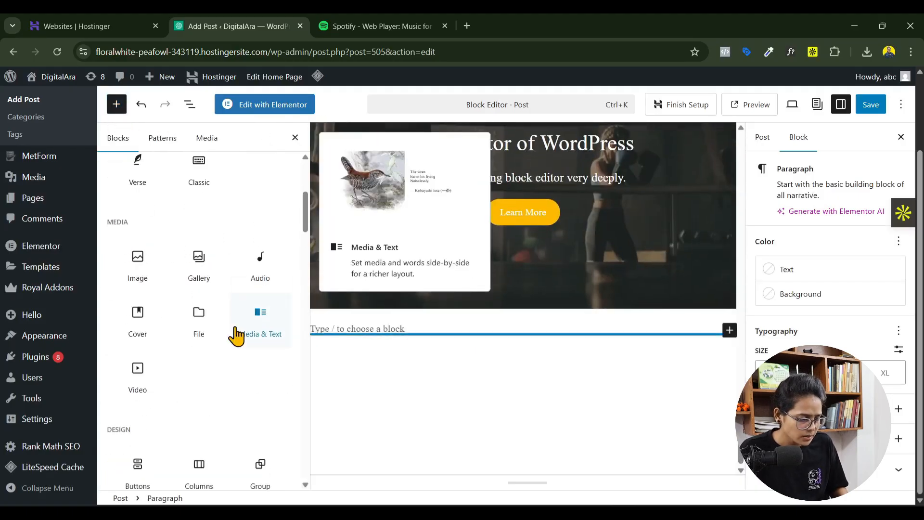
pyautogui.click(391, 330)
pyautogui.write('Down')
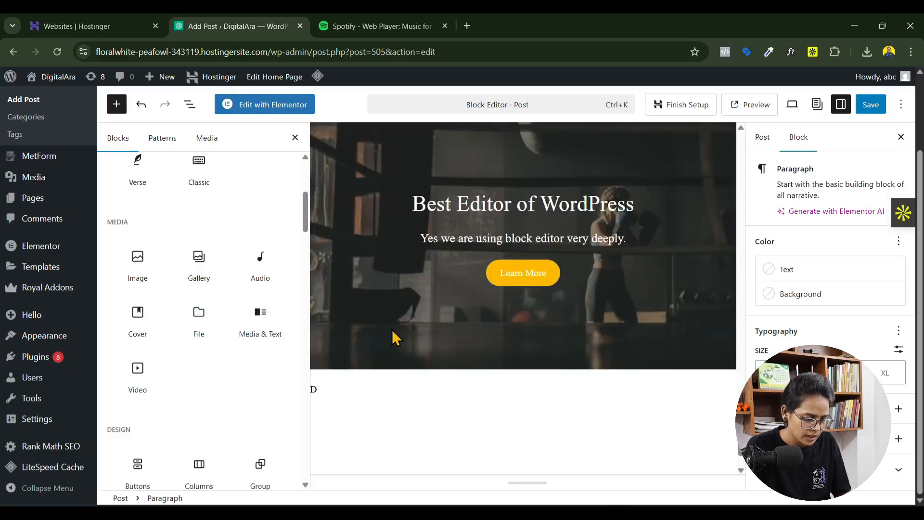
pyautogui.press('BackSpace')
pyautogui.click(197, 313)
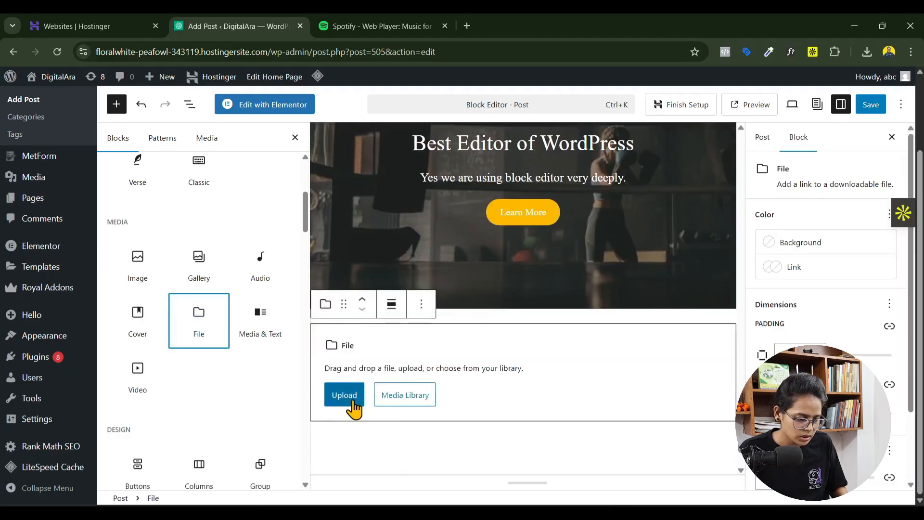
pyautogui.click(410, 402)
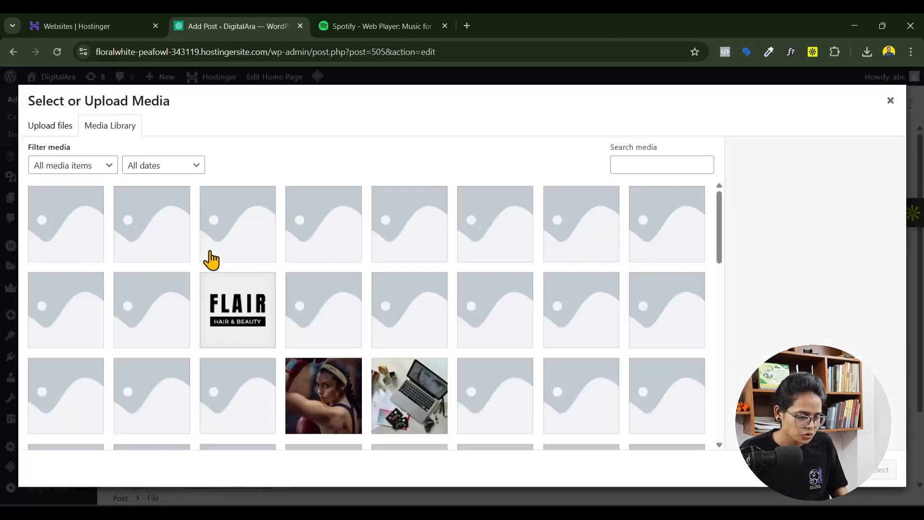
pyautogui.click(236, 332)
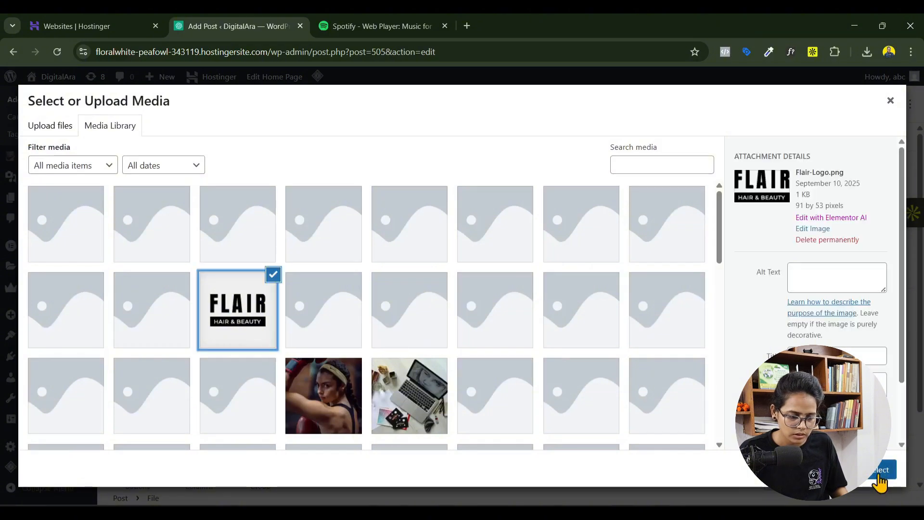
pyautogui.click(884, 470)
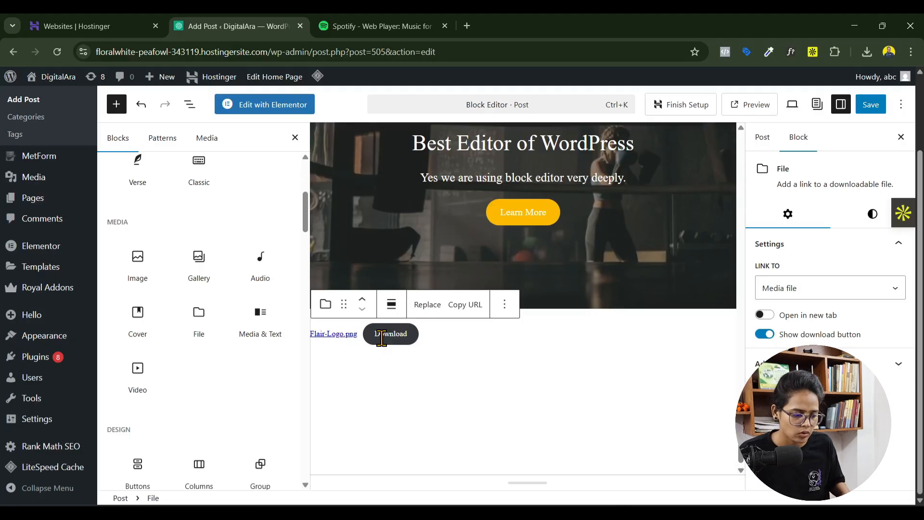
# - Insert a Media & Text block below the file and use the laptop image pexels-pixabay-414974-1.jpg from the media library
pyautogui.click(372, 383)
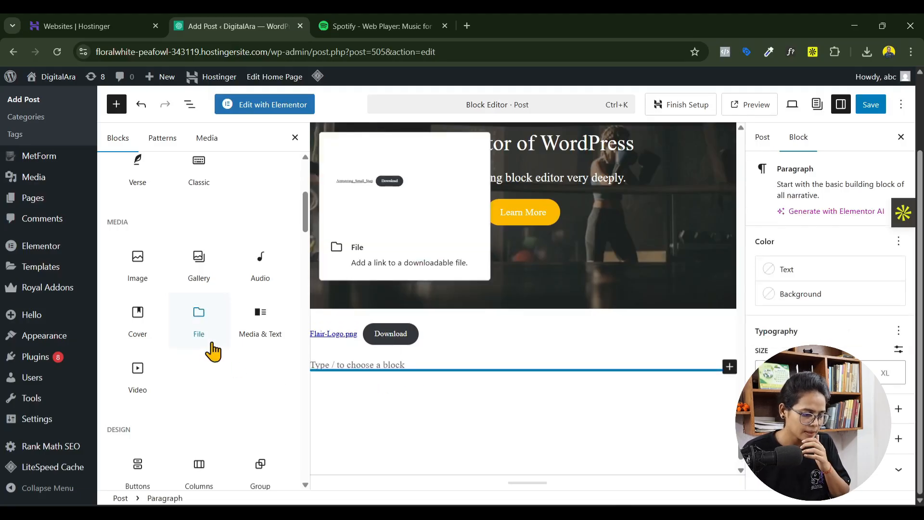
pyautogui.click(262, 339)
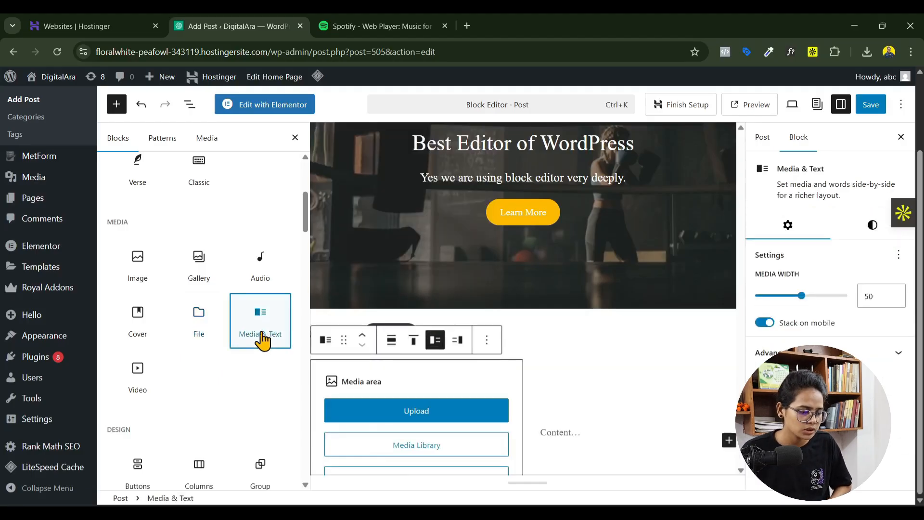
pyautogui.scroll(-2, 450, 430)
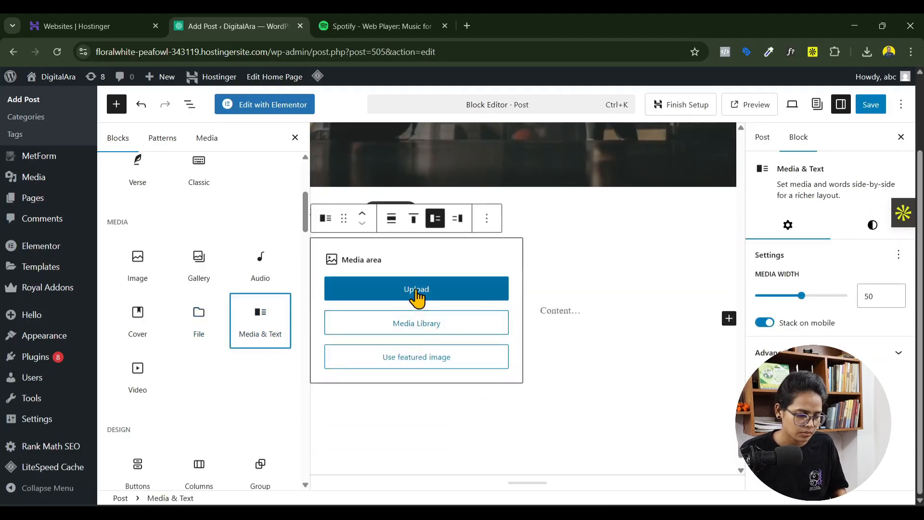
pyautogui.click(420, 324)
pyautogui.click(398, 398)
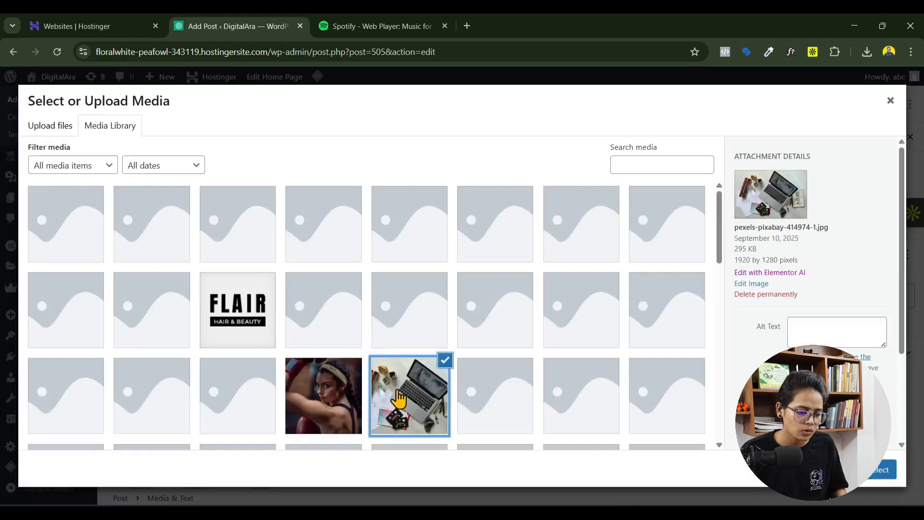
pyautogui.click(885, 470)
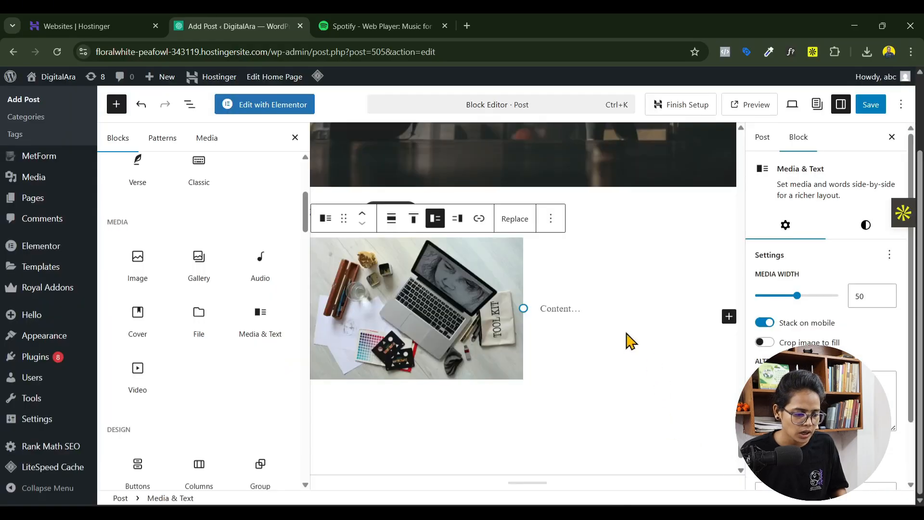
# - Fill the Media & Text content with the heading "Block Editor" and the paragraph "We are using block editor very engaging way."
pyautogui.click(582, 309)
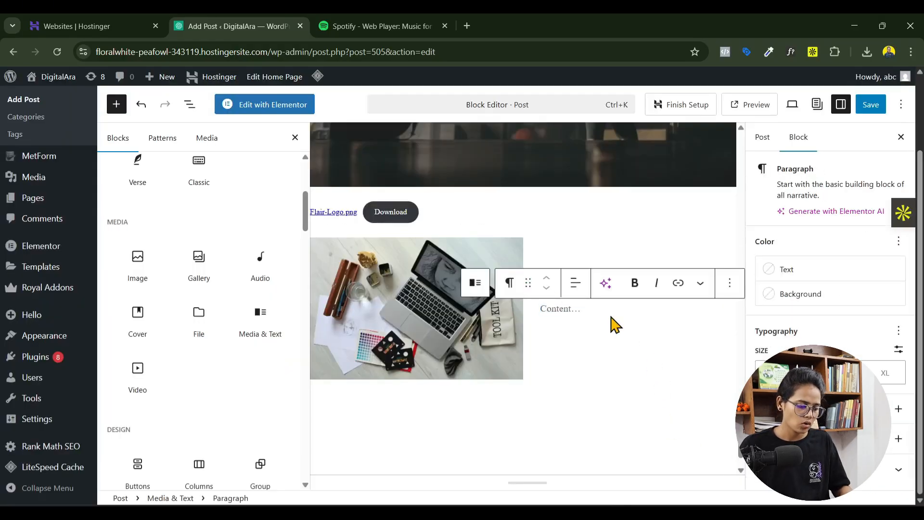
pyautogui.write('Block Editor')
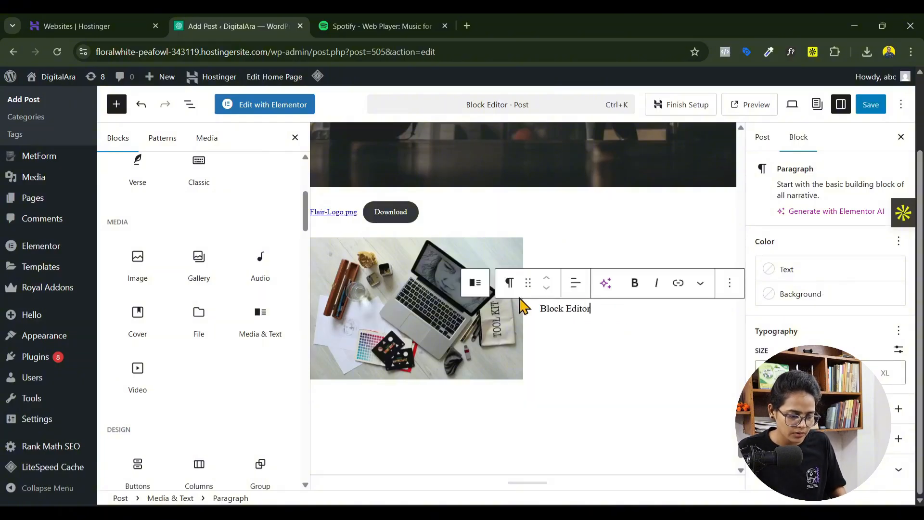
pyautogui.click(509, 284)
pyautogui.click(535, 343)
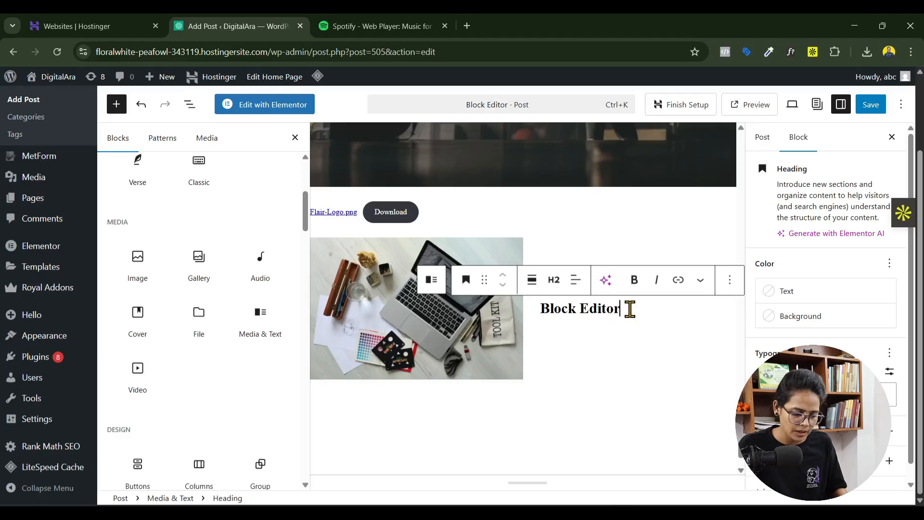
pyautogui.press('Return')
pyautogui.write('We are using block editor very engaging way.')
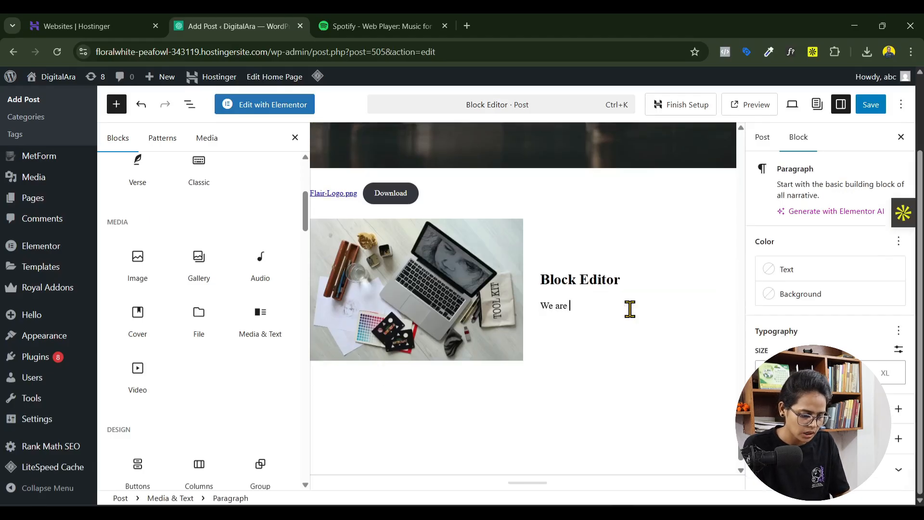
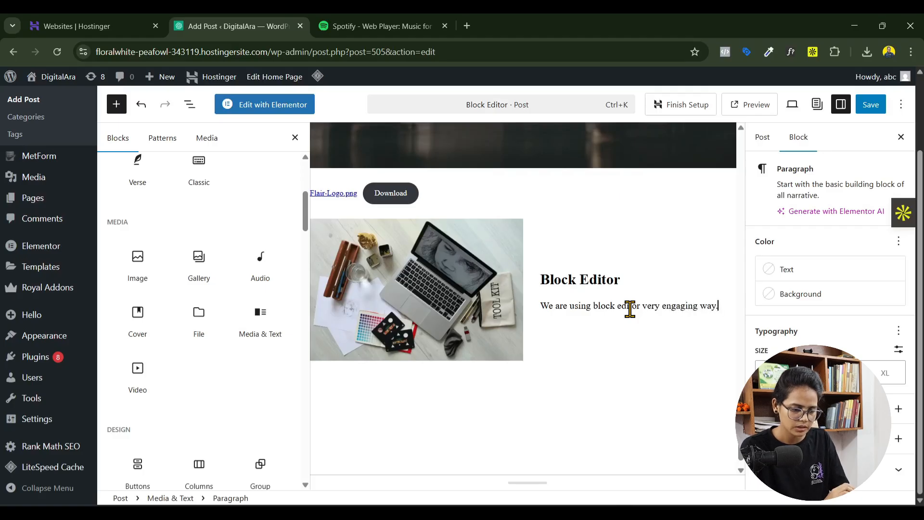
# - Insert a button labelled "Explore" below the paragraph in the Media & Text block
pyautogui.press('Return')
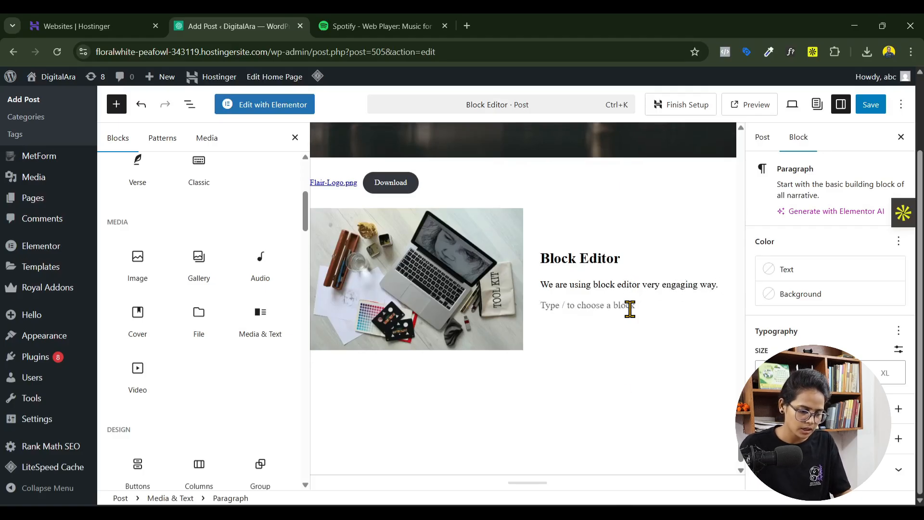
pyautogui.click(709, 307)
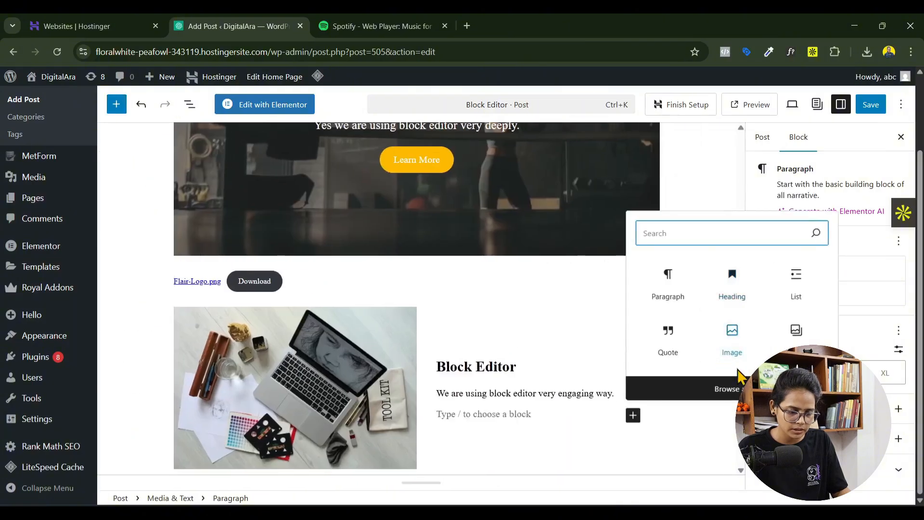
pyautogui.write('butt')
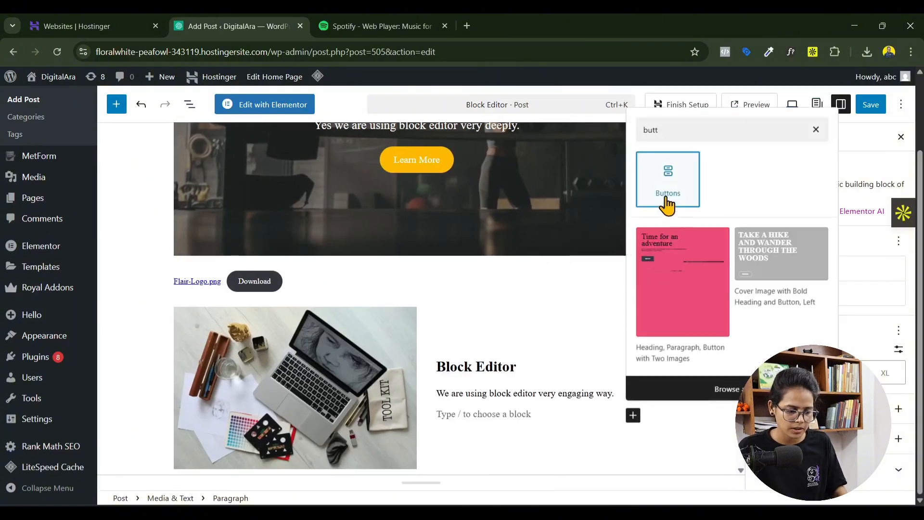
pyautogui.click(668, 182)
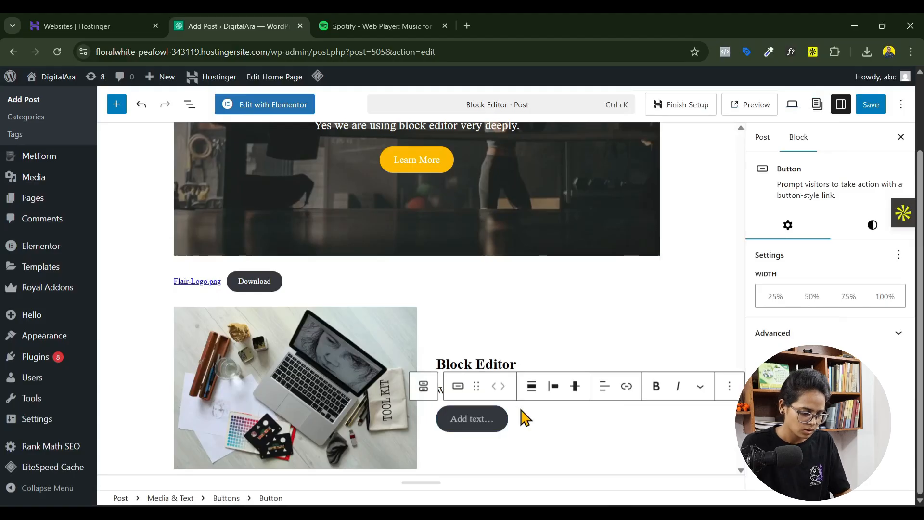
pyautogui.scroll(-2, 525, 418)
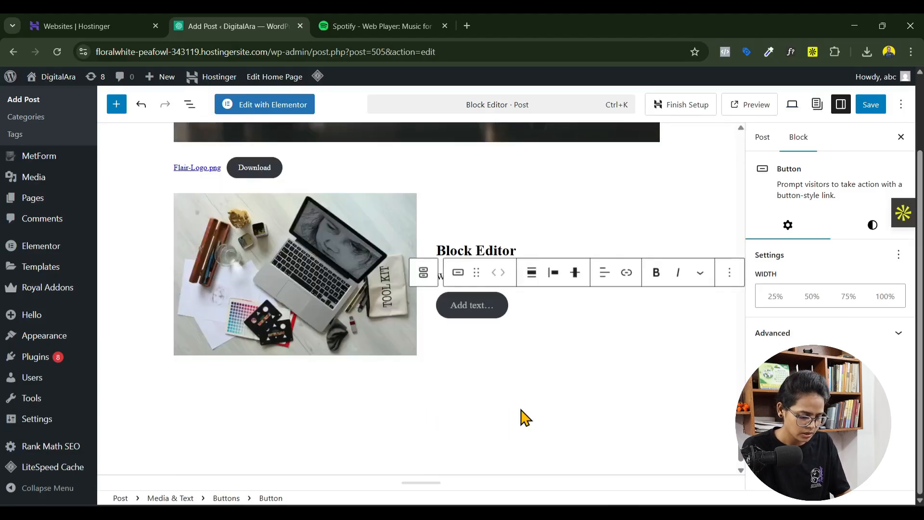
pyautogui.write('Explore')
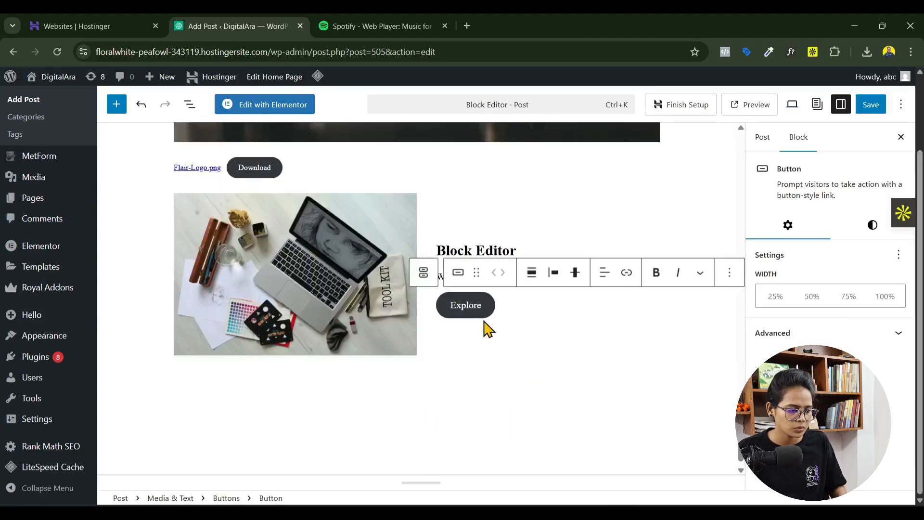
# - Insert a Video block below the Media & Text block and close the Spotify browser tab
pyautogui.click(367, 410)
pyautogui.click(651, 379)
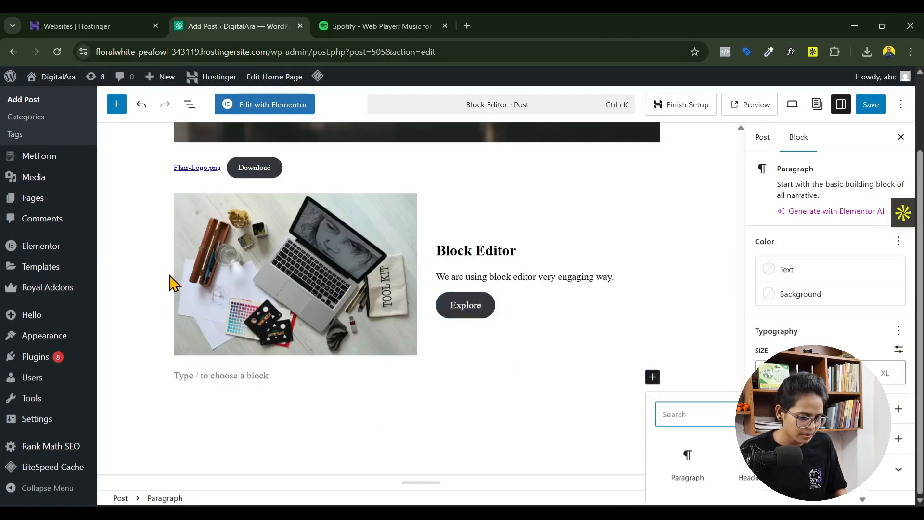
pyautogui.scroll(-2, 703, 452)
pyautogui.click(749, 495)
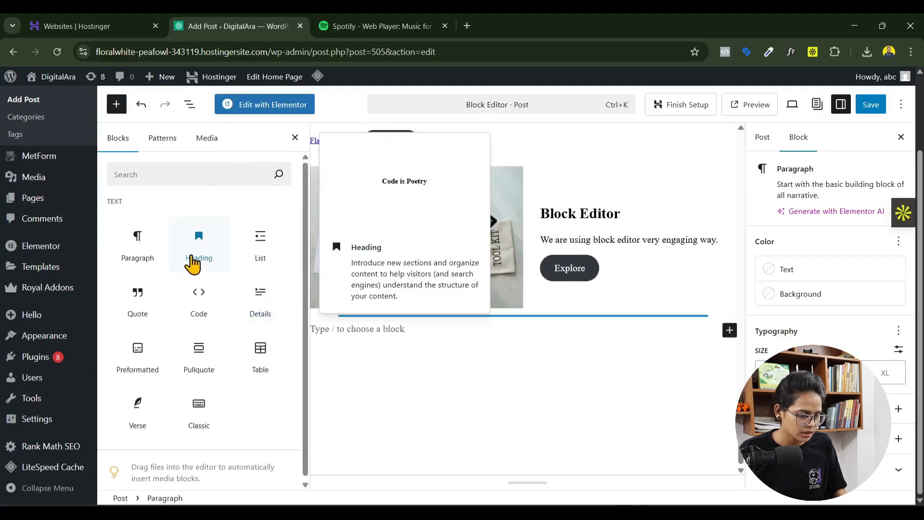
pyautogui.scroll(-5, 192, 366)
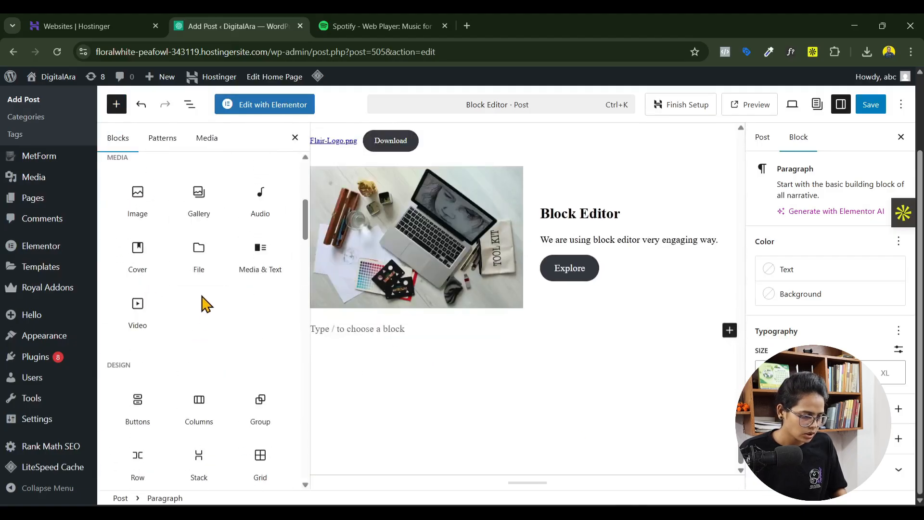
pyautogui.click(138, 312)
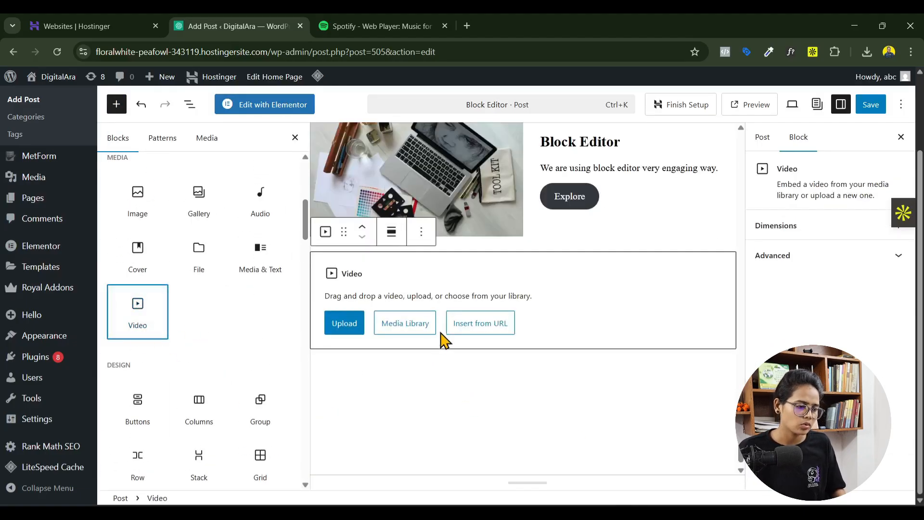
pyautogui.click(445, 26)
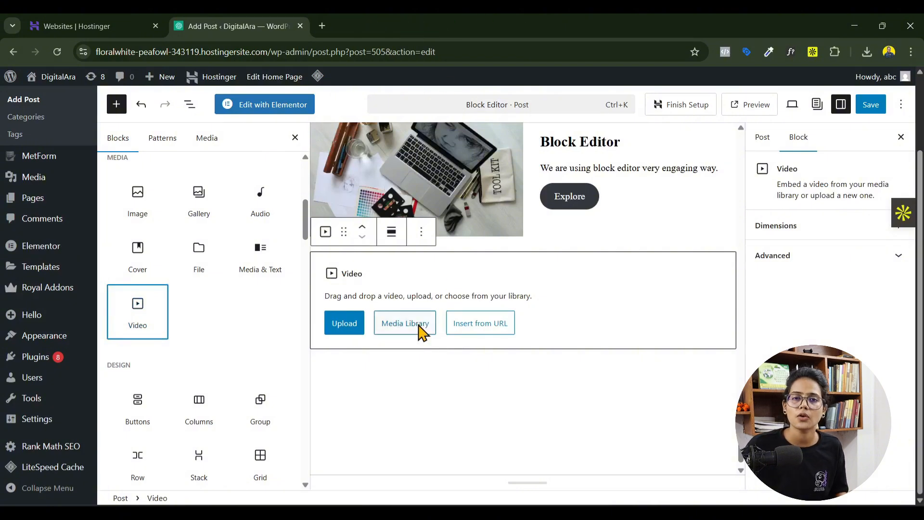
# - Start inserting the video from a URL and copy the share link of the "Moon In 12 Houses Of Kundli" video from youtube.com in a new tab
pyautogui.click(478, 333)
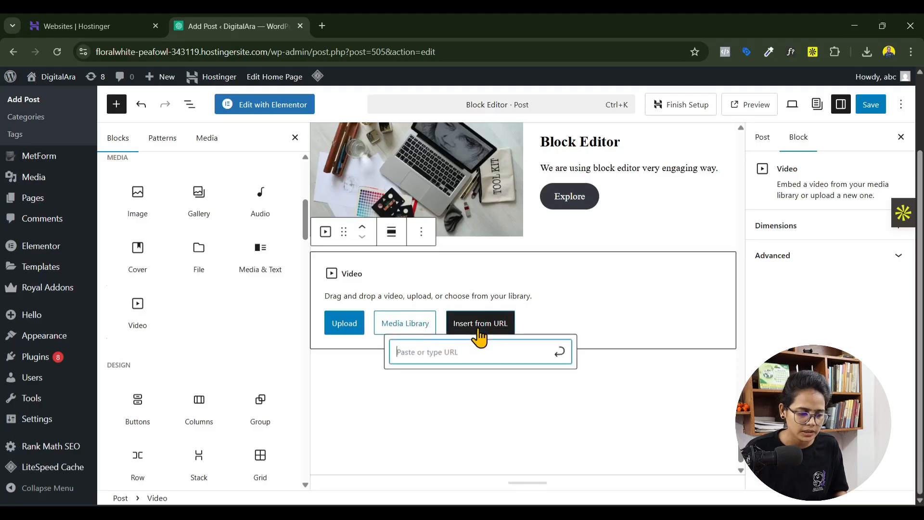
pyautogui.click(322, 25)
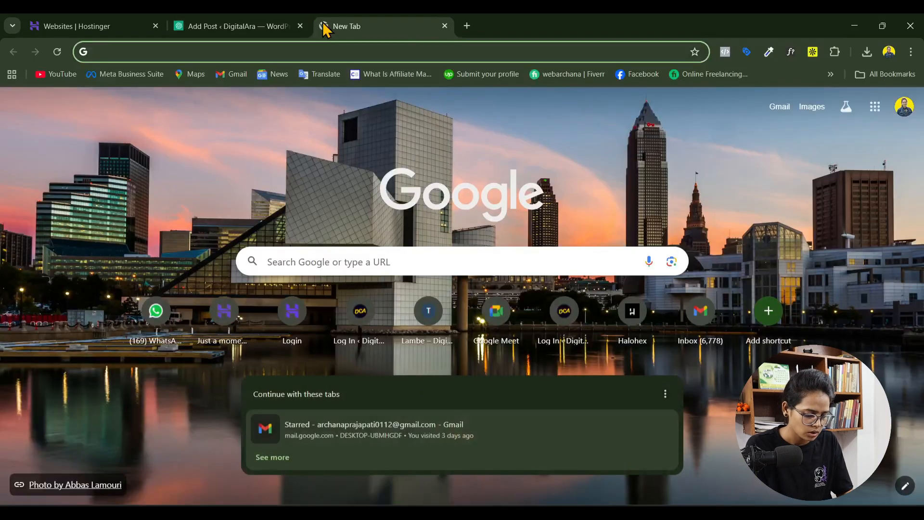
pyautogui.write('v')
pyautogui.press('BackSpace')
pyautogui.write('youtube.com')
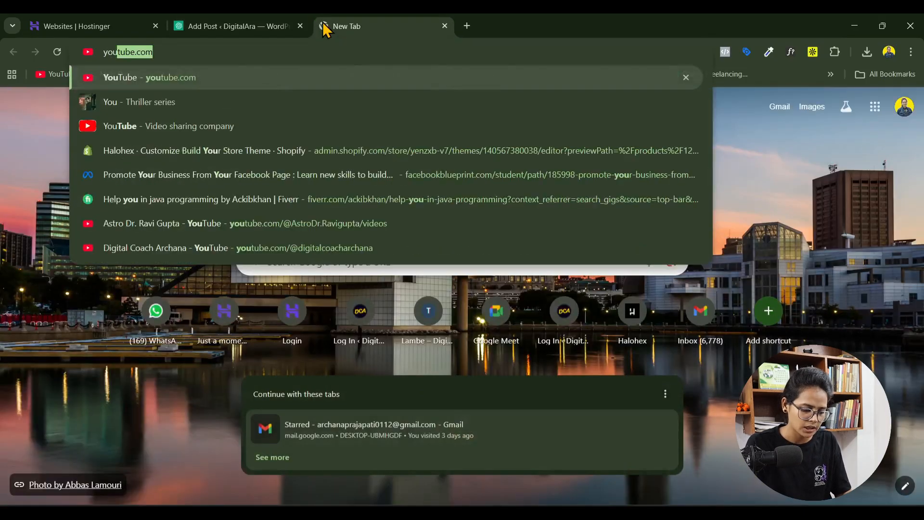
pyautogui.press('Return')
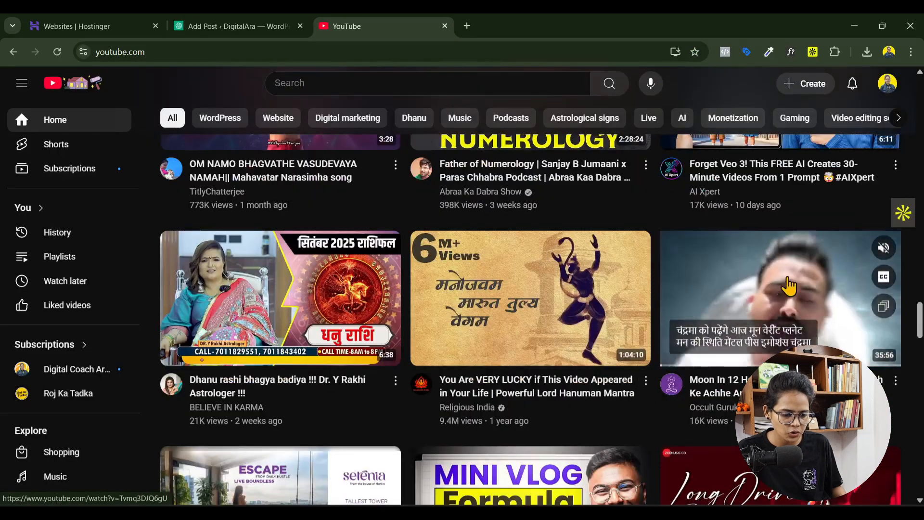
pyautogui.rightClick(790, 284)
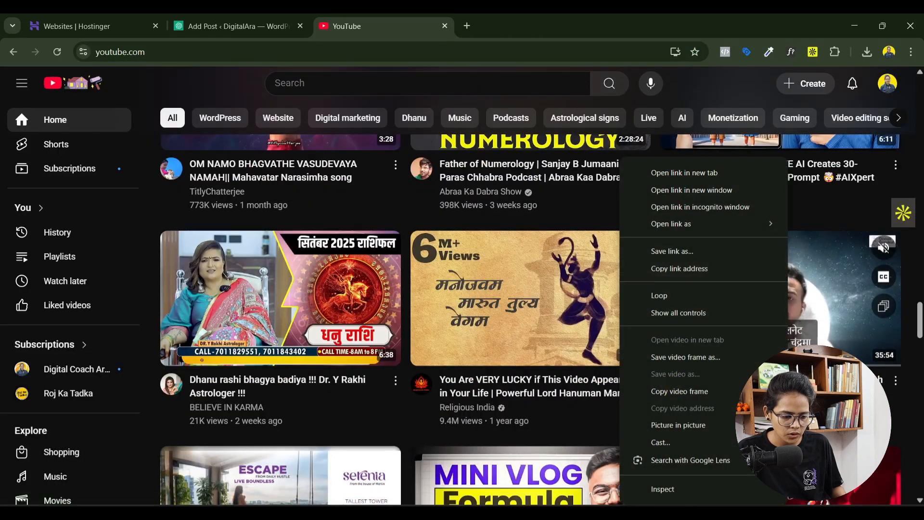
pyautogui.click(896, 381)
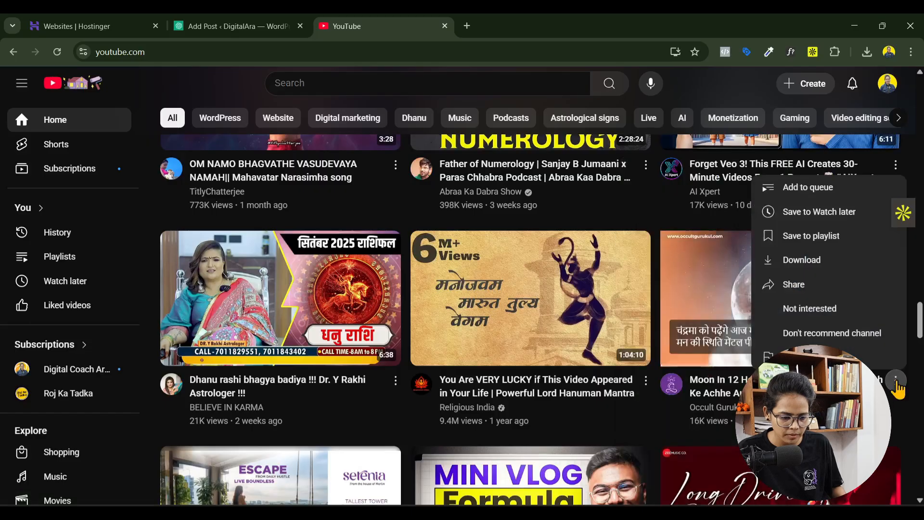
pyautogui.click(815, 286)
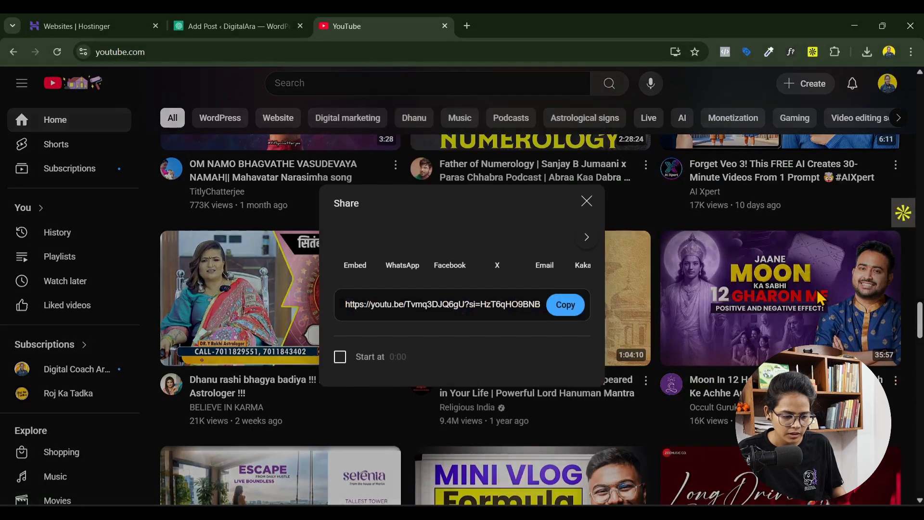
pyautogui.click(565, 305)
# - Return to the post editor and embed the YouTube video in the Video block using the copied link
pyautogui.click(217, 26)
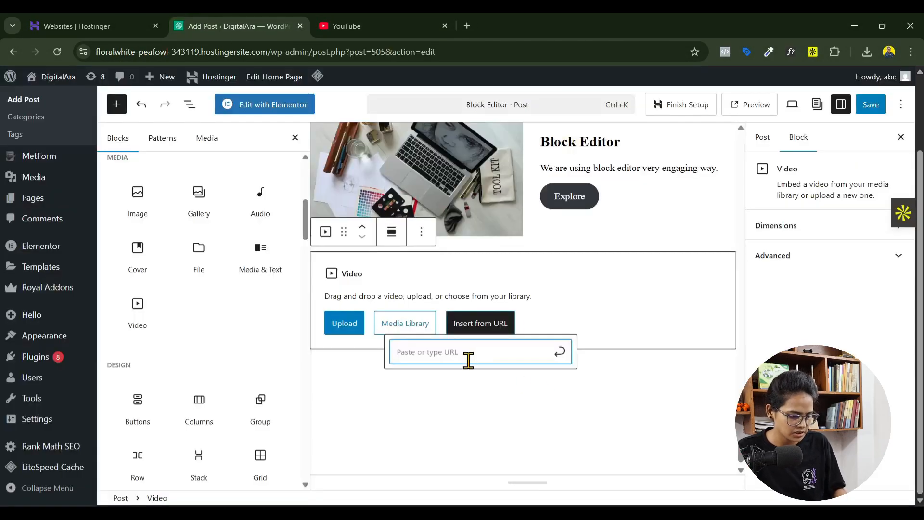
pyautogui.hotkey('ctrl', 'v')
pyautogui.click(560, 352)
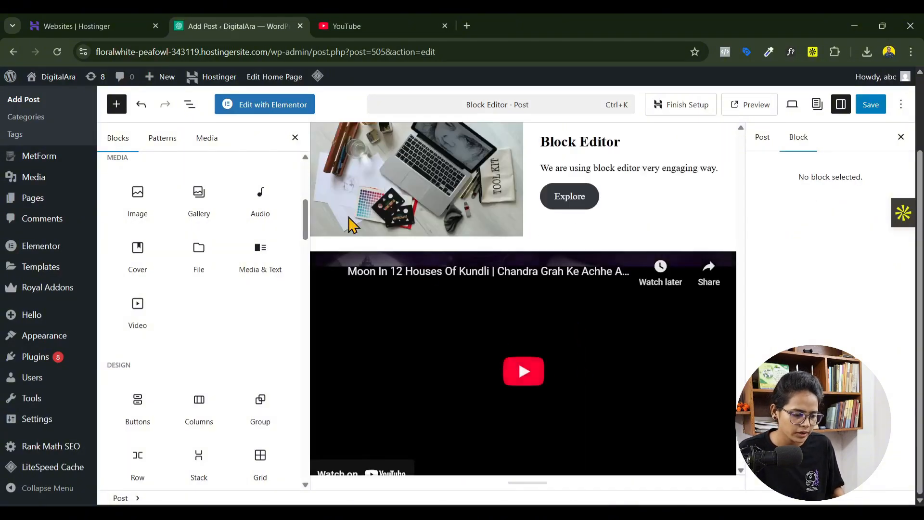
pyautogui.scroll(-3, 530, 354)
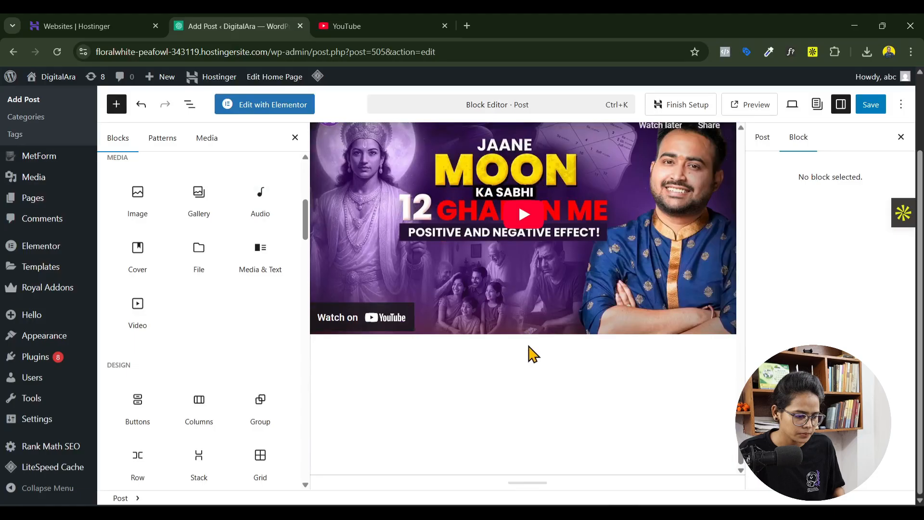
# - Insert a Columns block below the embedded video with the 33 / 66 layout
pyautogui.click(359, 397)
pyautogui.scroll(-2, 197, 399)
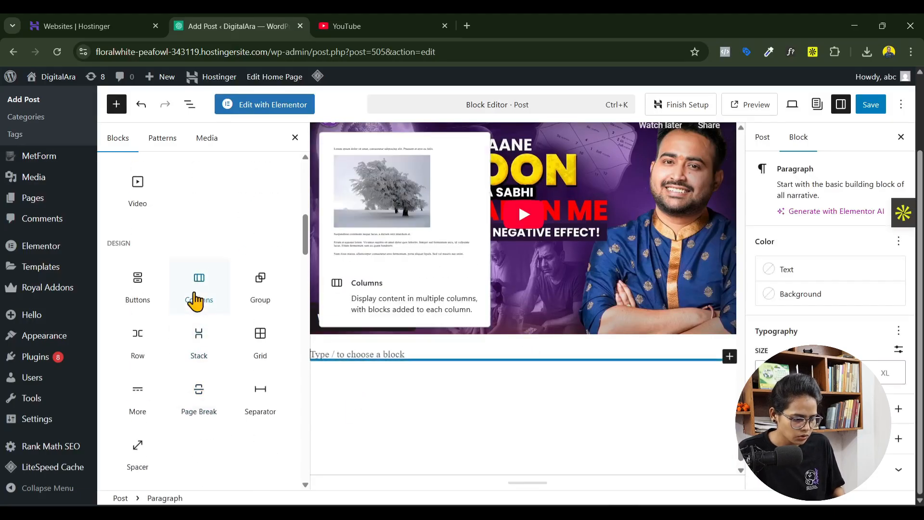
pyautogui.click(195, 289)
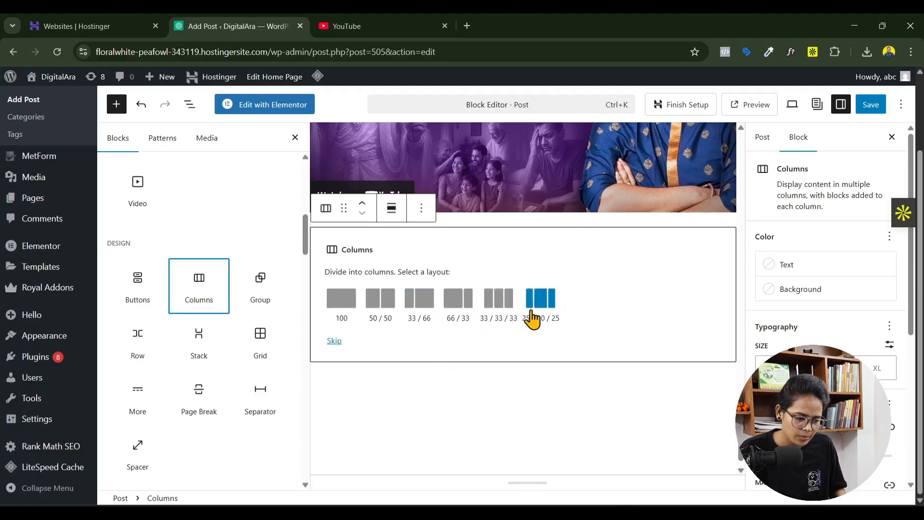
pyautogui.click(417, 302)
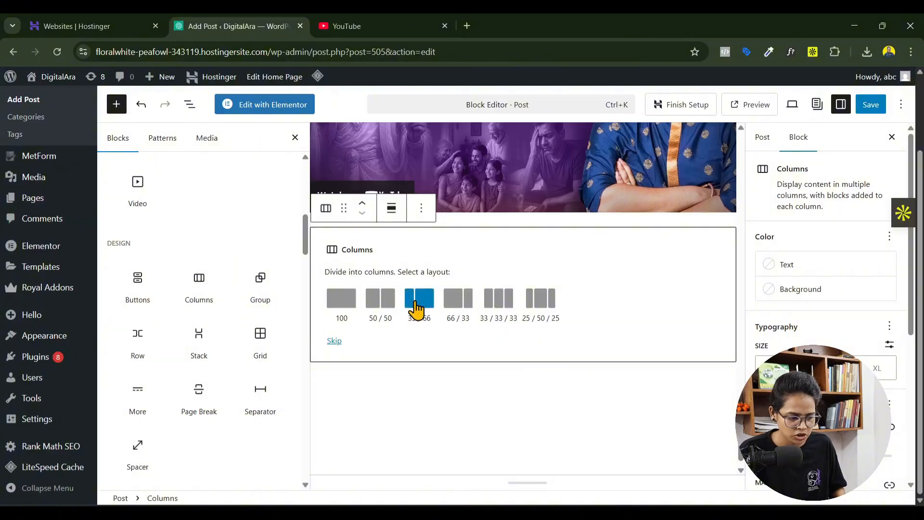
pyautogui.click(417, 302)
pyautogui.scroll(-1, 557, 344)
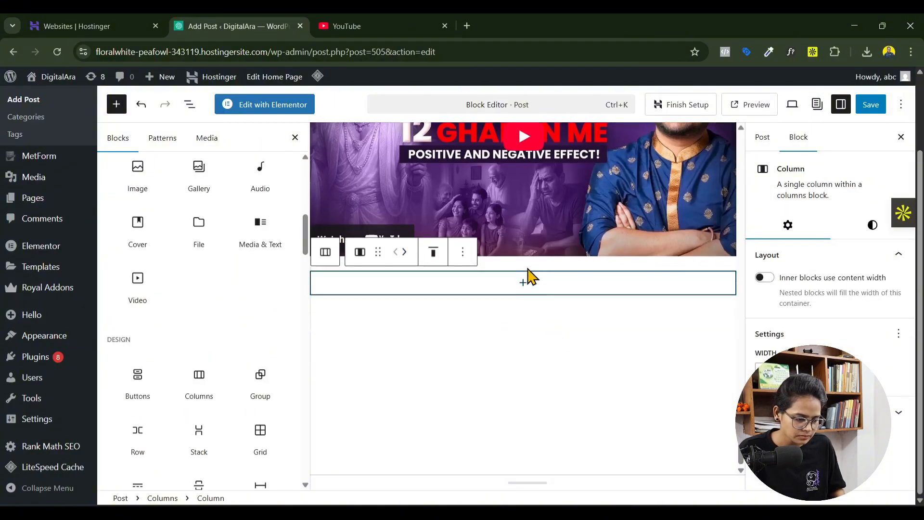
# - Insert an Image block in the narrow column and use the media library picture of a person holding a phone with social media reactions
pyautogui.click(515, 283)
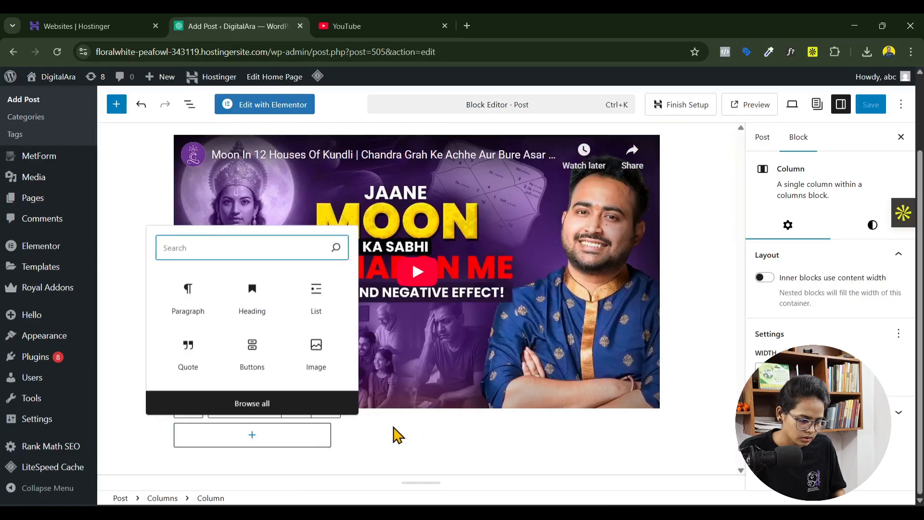
pyautogui.click(259, 443)
pyautogui.click(260, 446)
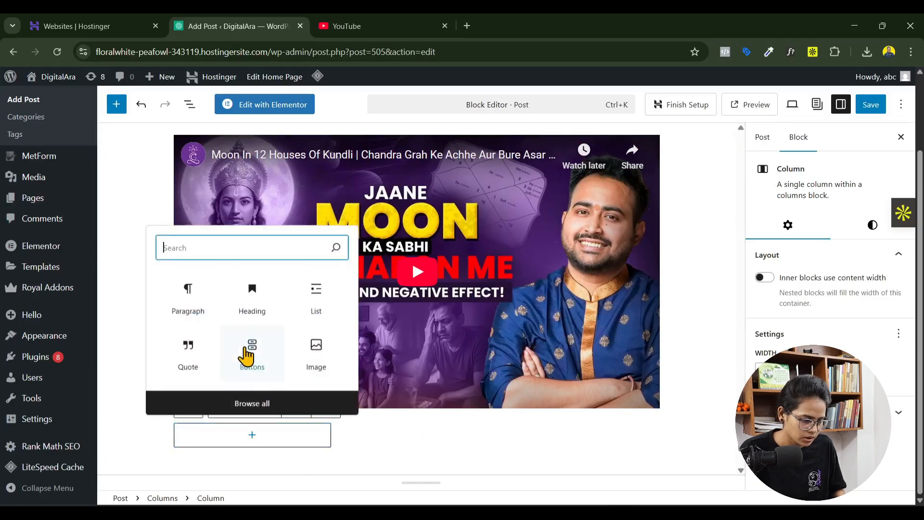
pyautogui.click(304, 357)
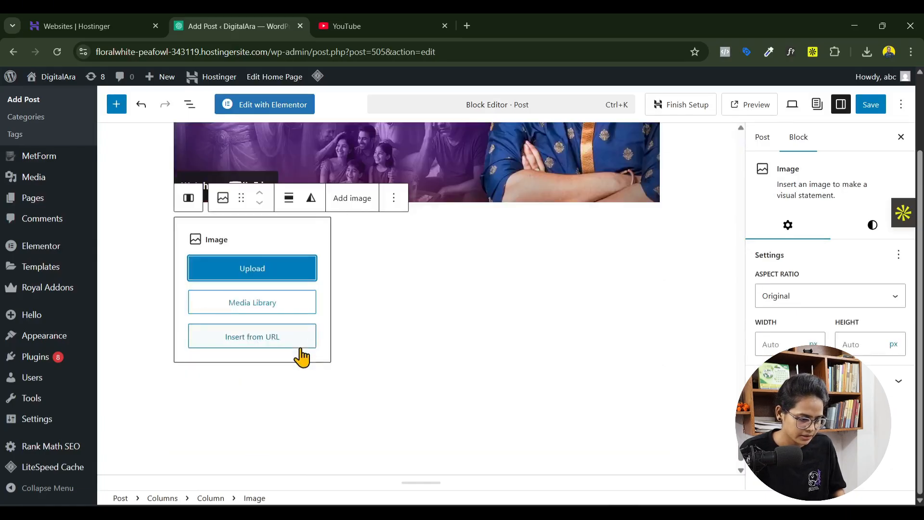
pyautogui.click(262, 312)
pyautogui.scroll(-10, 568, 289)
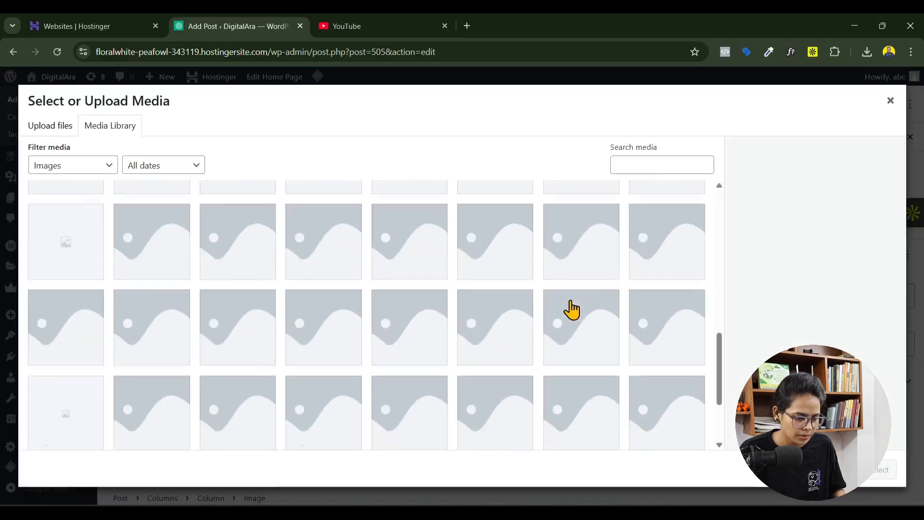
pyautogui.click(381, 438)
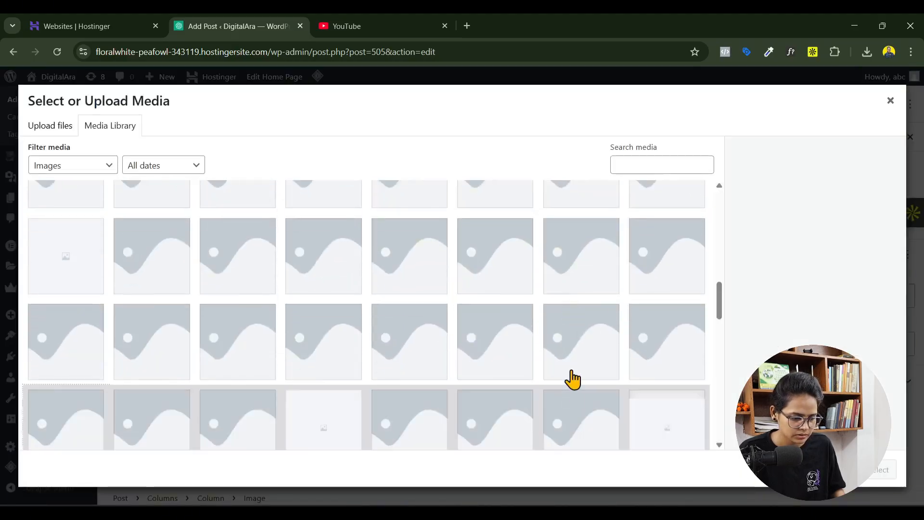
pyautogui.scroll(-15, 571, 378)
pyautogui.click(647, 350)
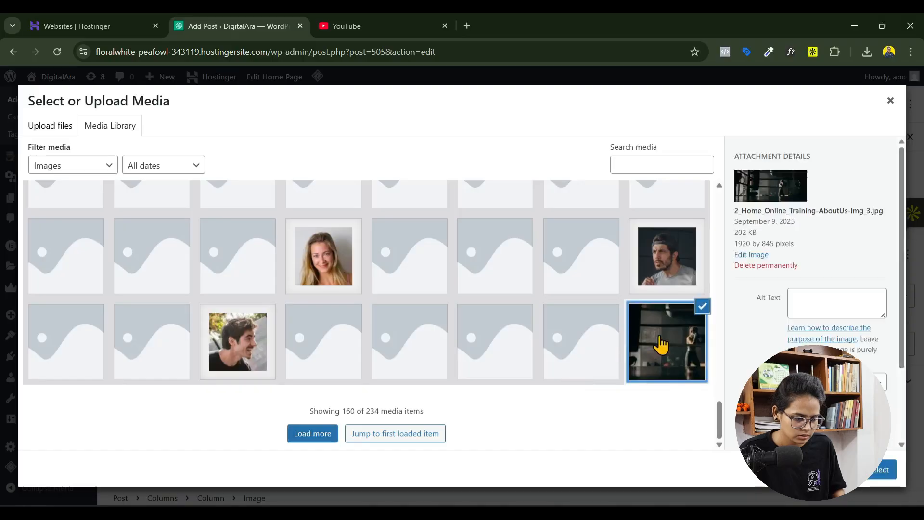
pyautogui.click(313, 433)
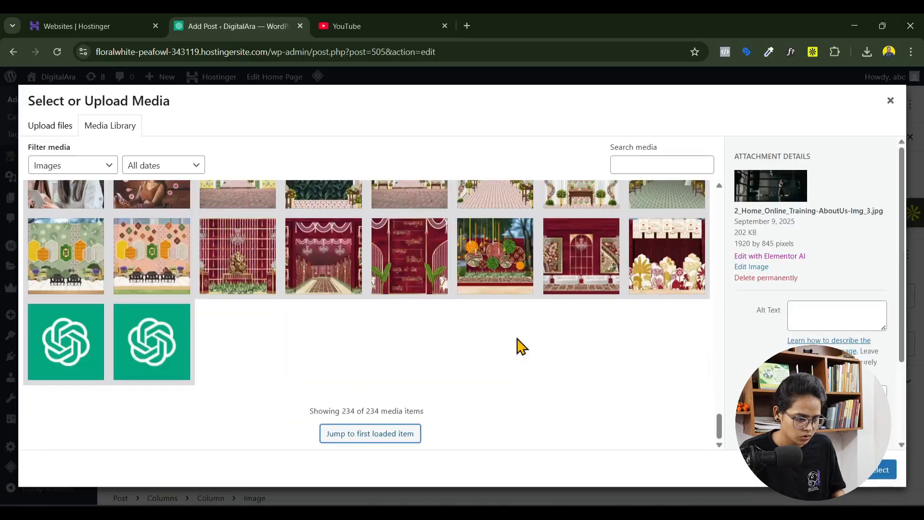
pyautogui.scroll(5, 520, 344)
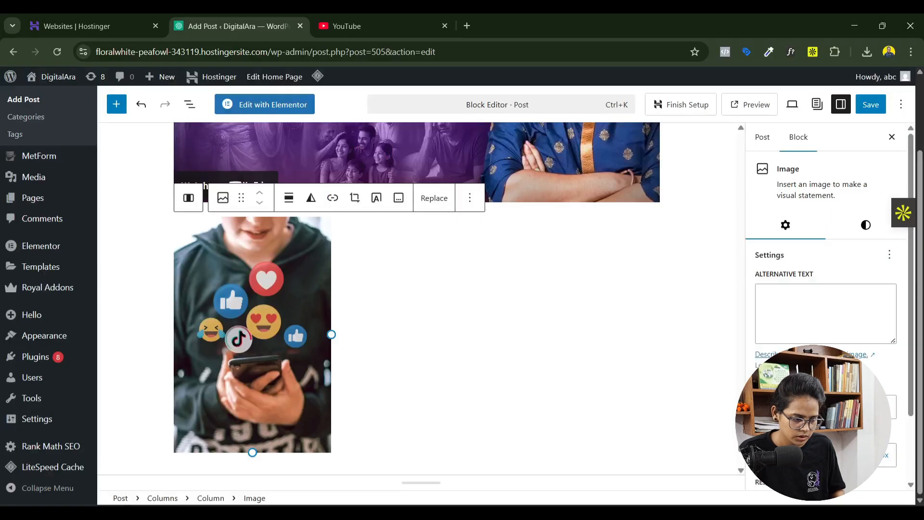
# - Fill the wide column with the heading "Get into Touch" and the paragraph "Contact us given contact details"
pyautogui.click(558, 343)
pyautogui.click(502, 229)
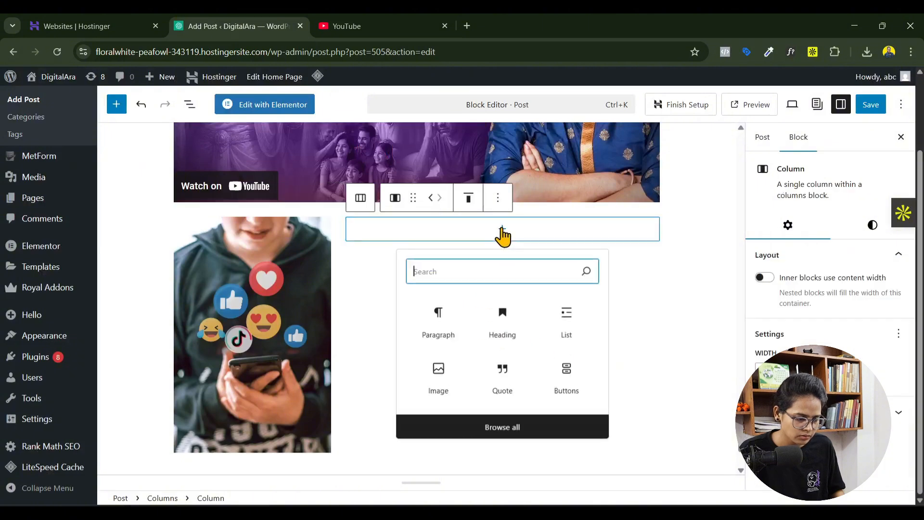
pyautogui.click(500, 317)
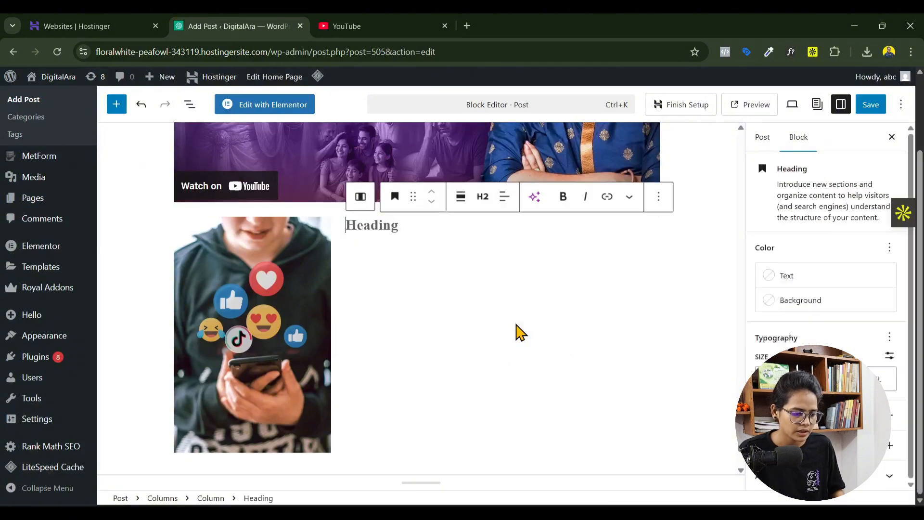
pyautogui.write('Get into Touch')
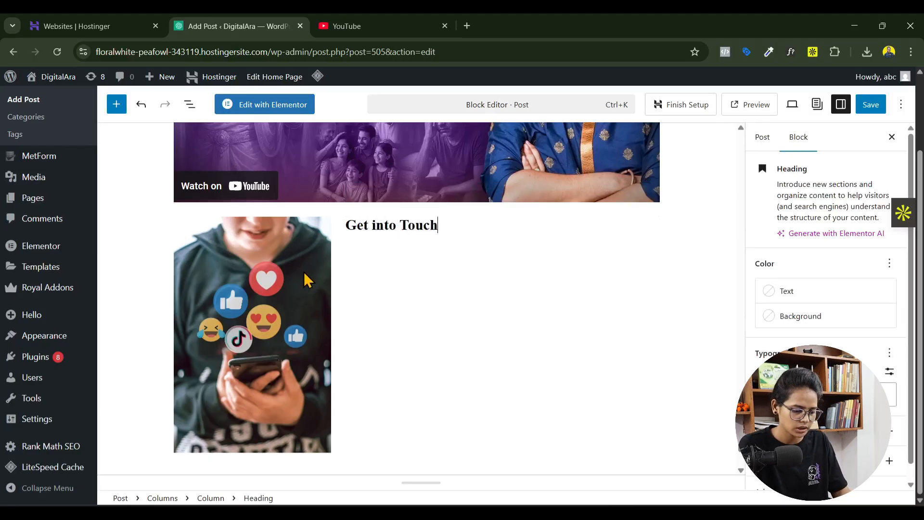
pyautogui.press('Return')
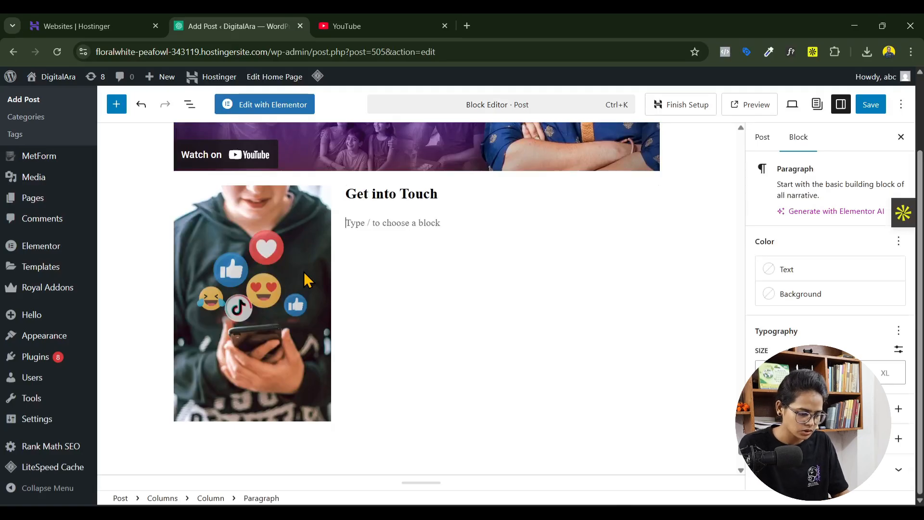
pyautogui.write('c')
pyautogui.press('BackSpace')
pyautogui.write('Contact us given contact details')
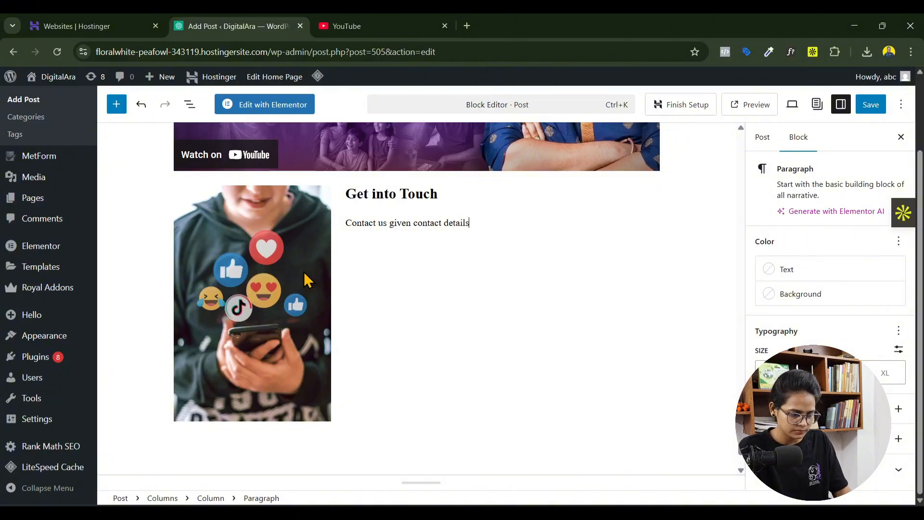
# - Search the available blocks for "form" and "met" on a new line below the contact paragraph
pyautogui.press('Return')
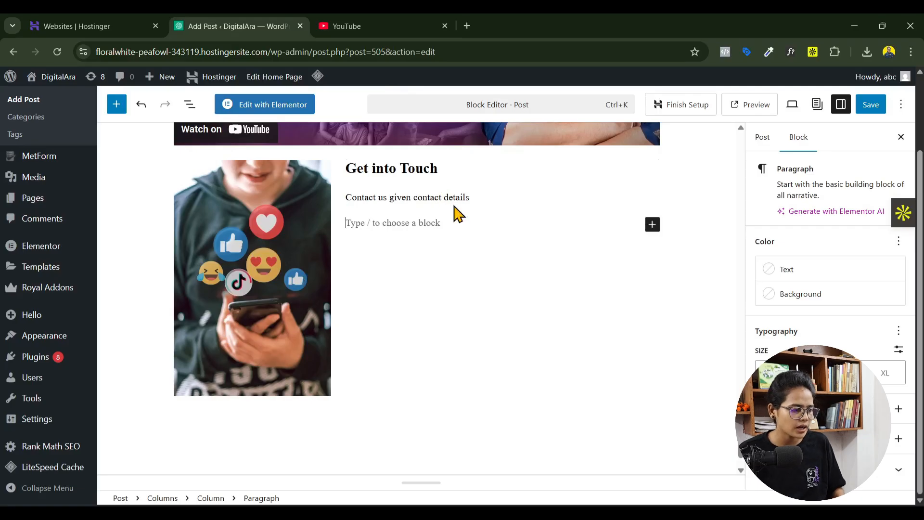
pyautogui.click(652, 224)
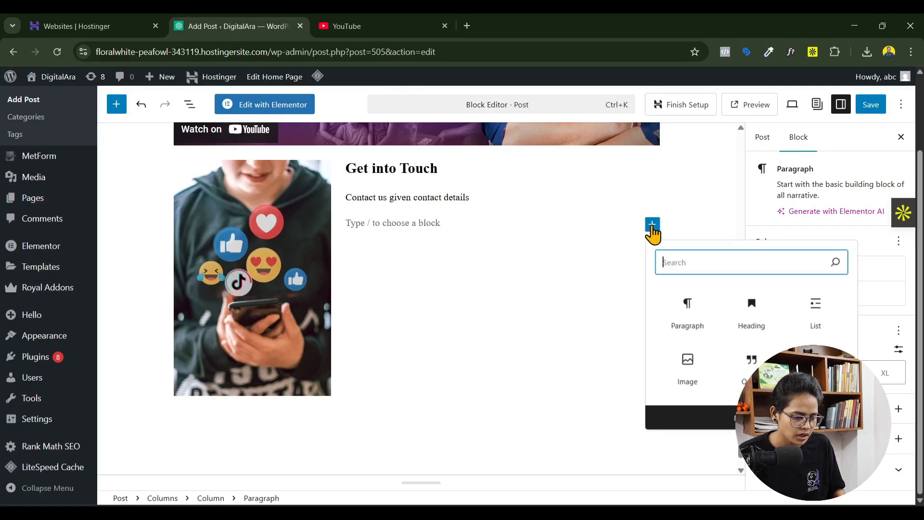
pyautogui.write('form')
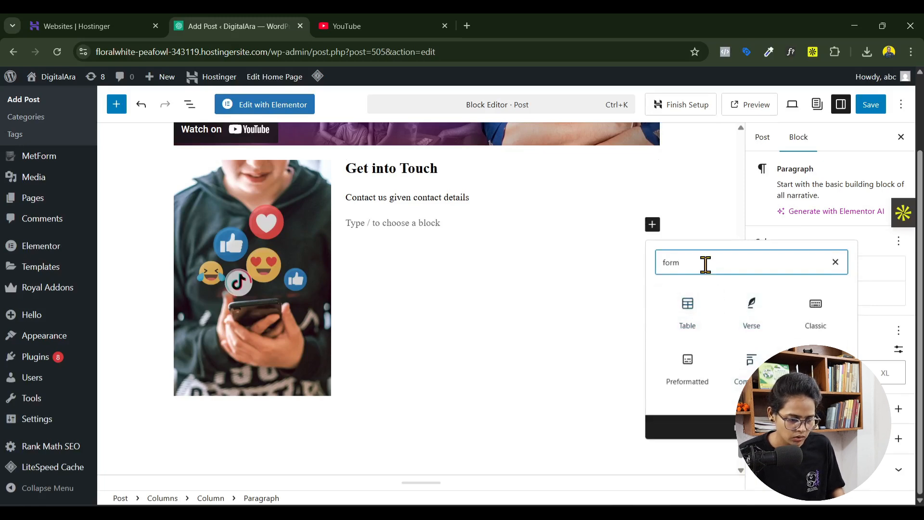
pyautogui.moveTo(703, 264); pyautogui.dragTo(661, 267)
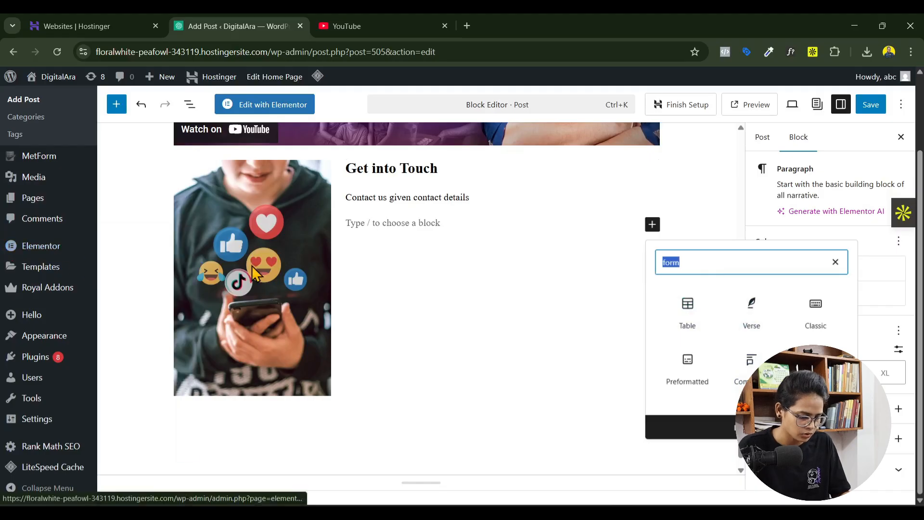
pyautogui.write('metf')
pyautogui.press('BackSpace')
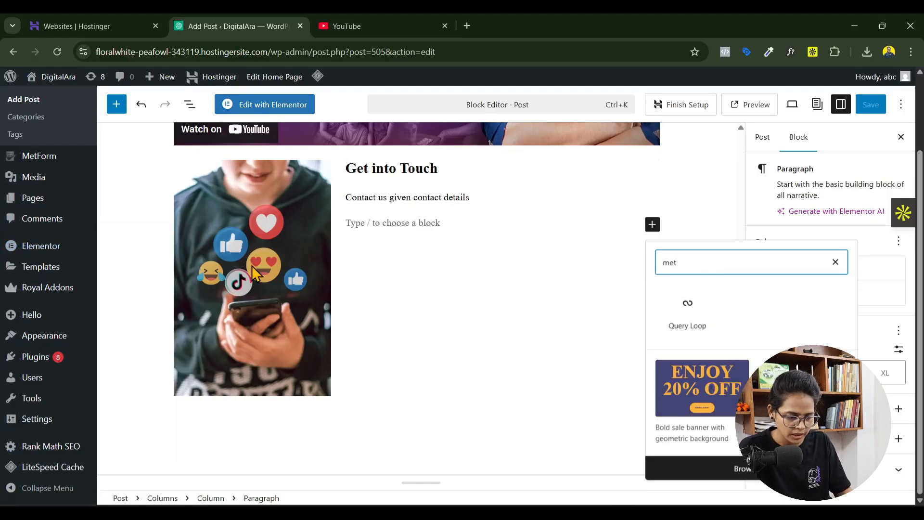
pyautogui.press('BackSpace')
pyautogui.press('BackSpace')
pyautogui.press('BackSpace')
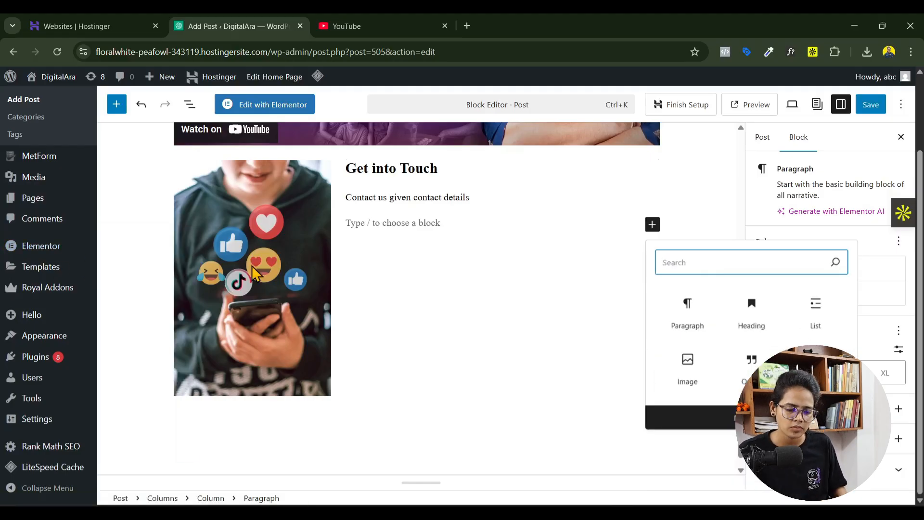
# - Browse the full block library and insert a Calendar block below the contact paragraph in the wide column
pyautogui.click(728, 430)
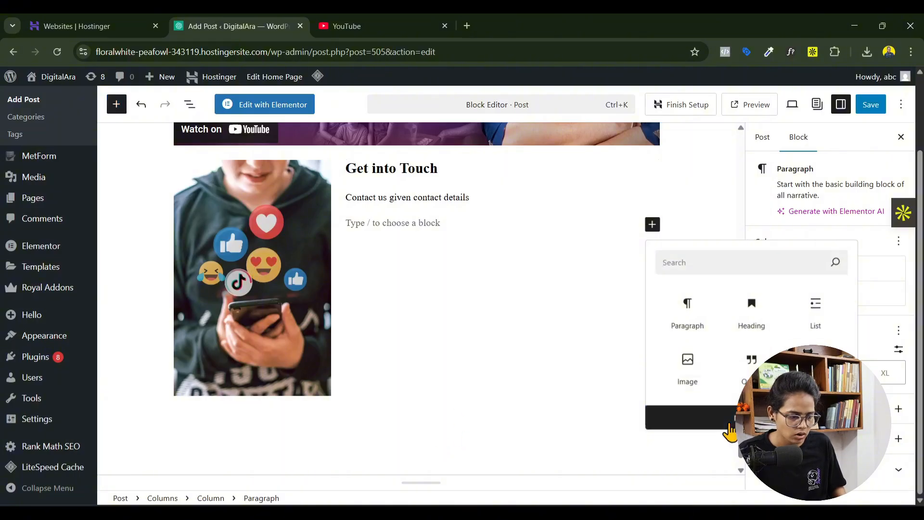
pyautogui.scroll(-5, 197, 356)
pyautogui.scroll(-4, 190, 404)
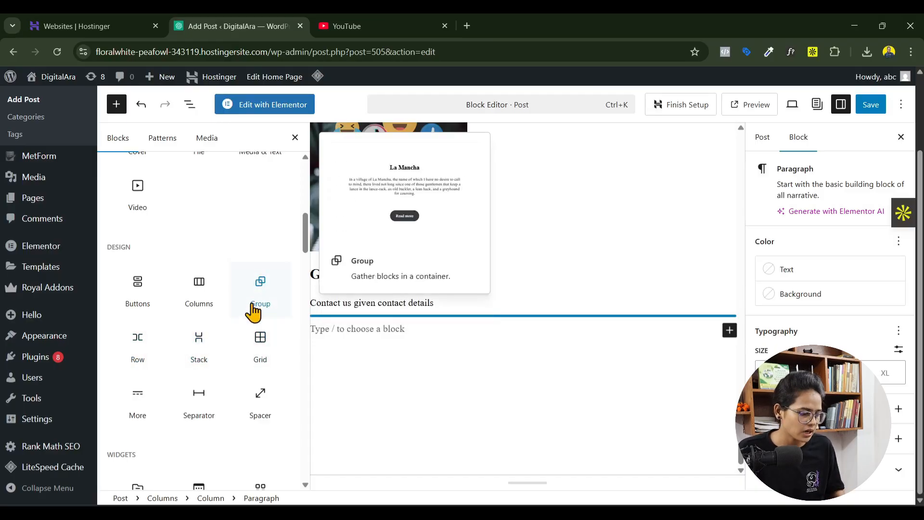
pyautogui.scroll(-3, 175, 345)
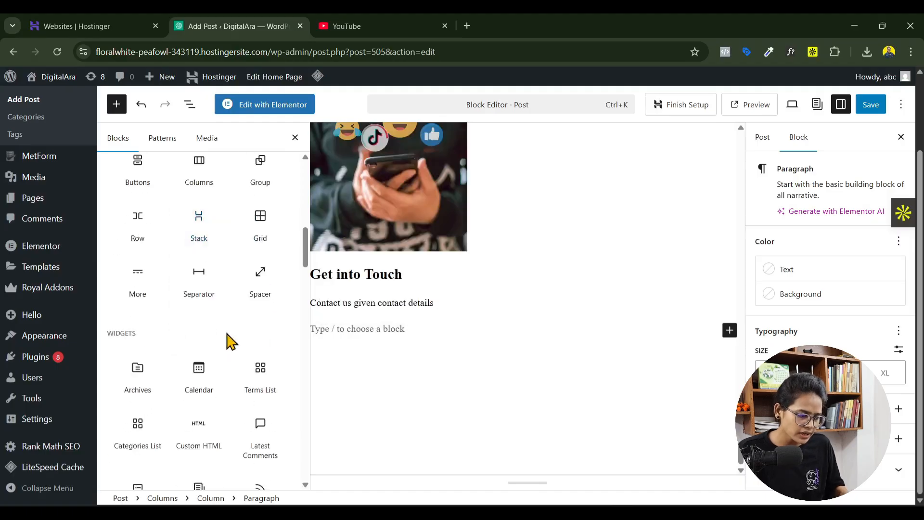
pyautogui.scroll(-3, 231, 342)
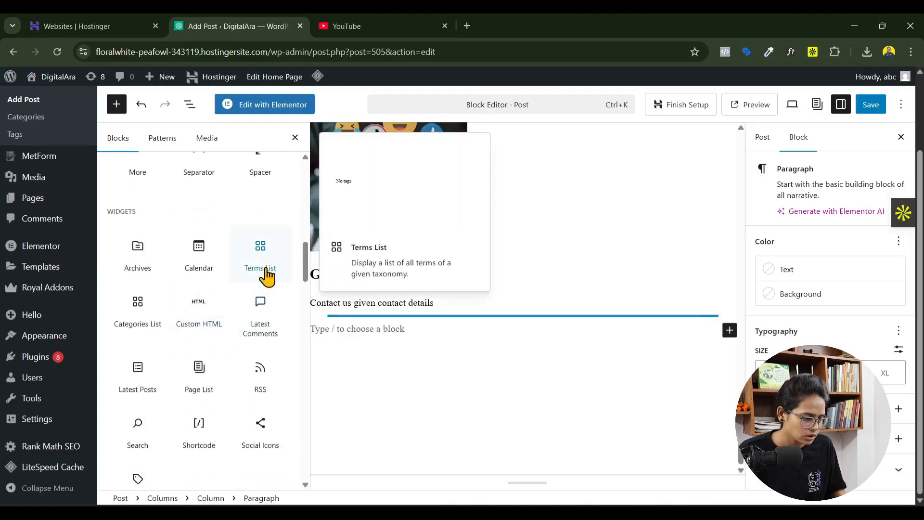
pyautogui.click(216, 257)
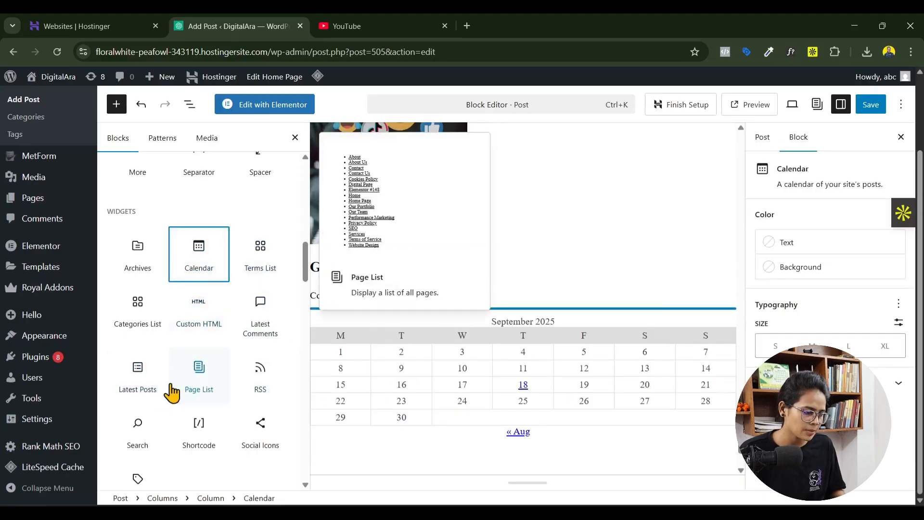
pyautogui.scroll(-3, 159, 422)
pyautogui.scroll(5, 155, 419)
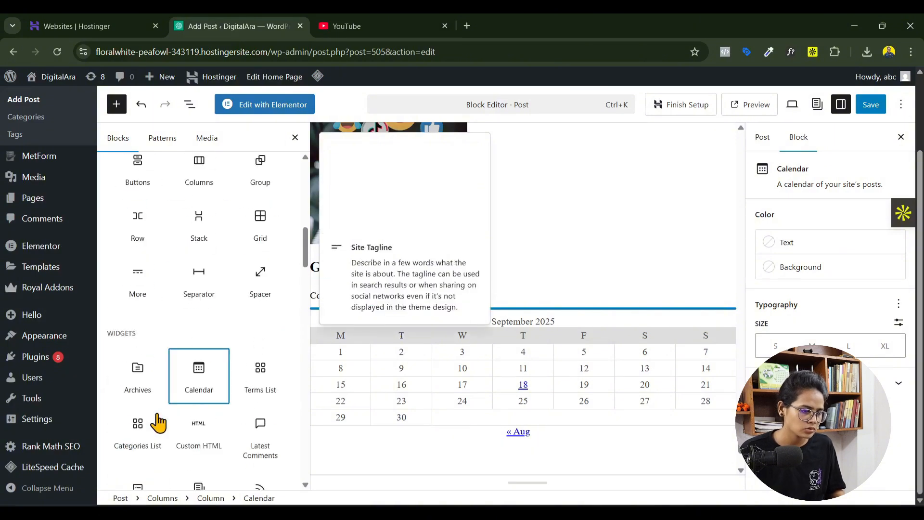
# - Close the YouTube page and open Google Maps in a new browser tab
pyautogui.click(444, 26)
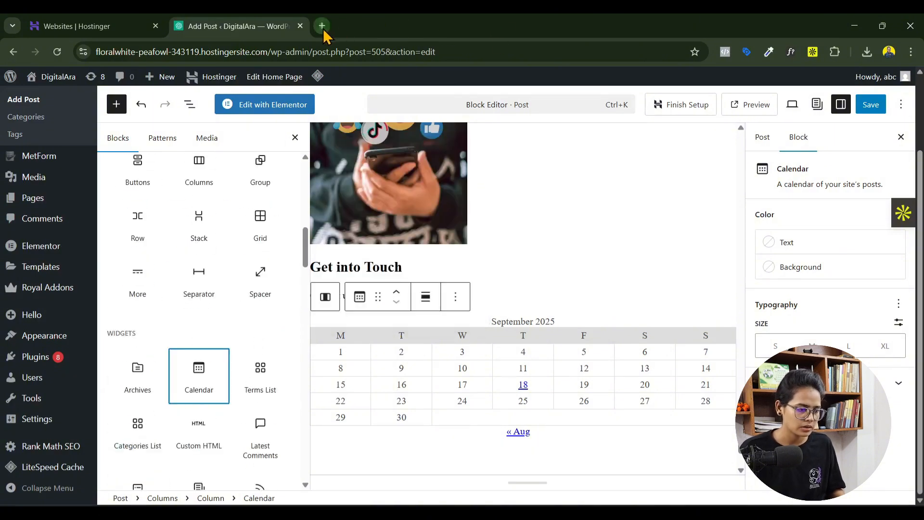
pyautogui.click(320, 26)
pyautogui.write('map4')
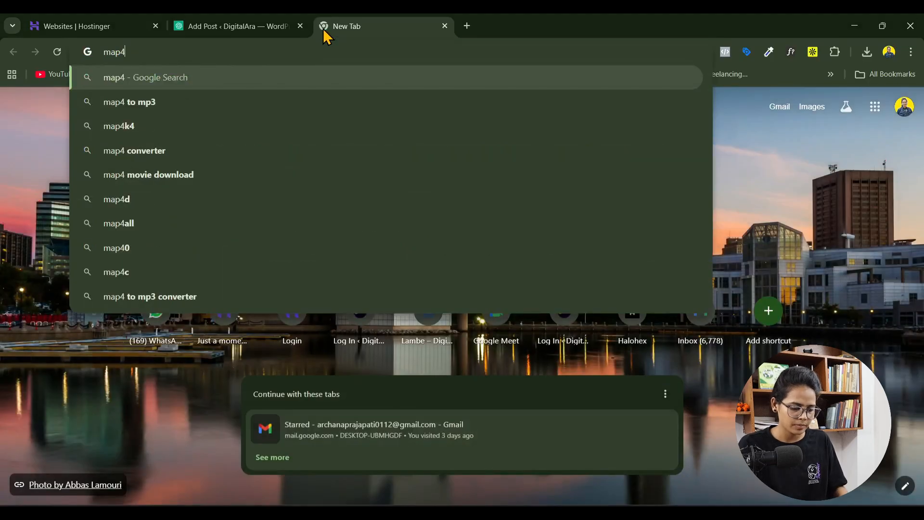
pyautogui.press('BackSpace')
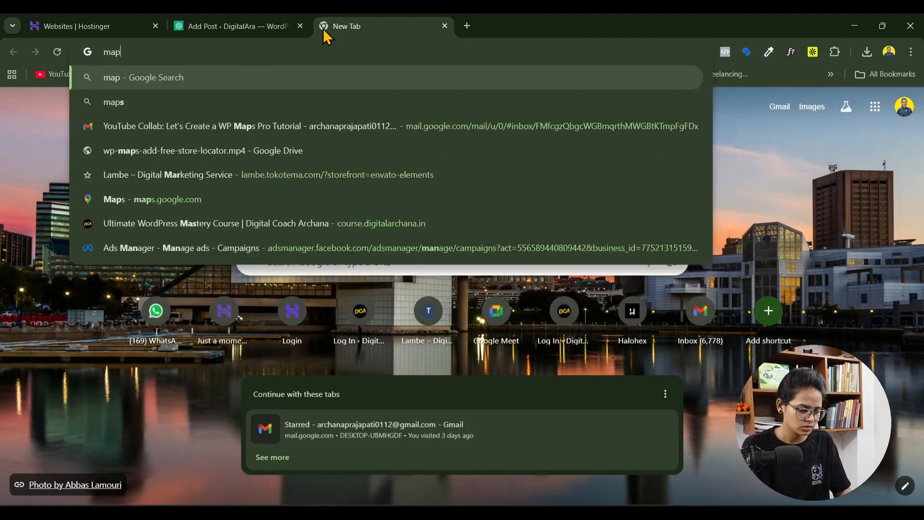
pyautogui.write('s')
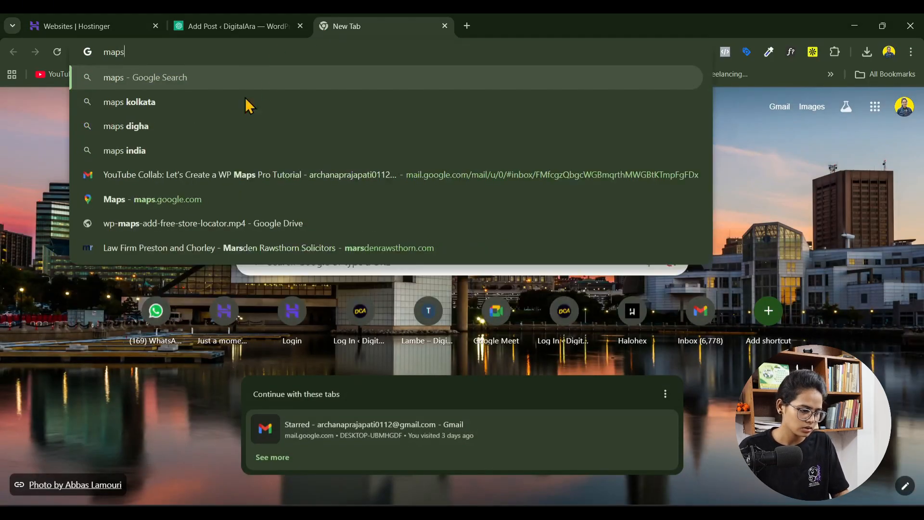
pyautogui.click(226, 194)
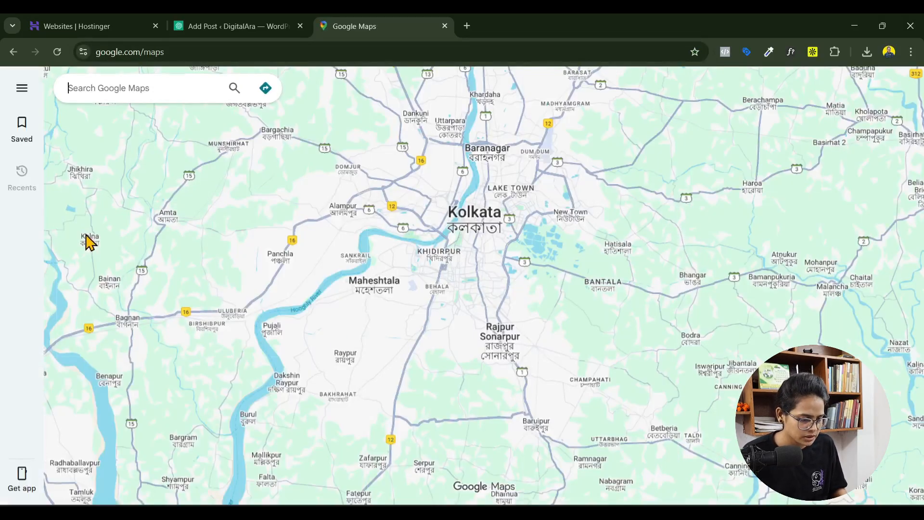
# - Find Kolkata in Google Maps and copy the HTML code for embedding its map at Medium size
pyautogui.click(139, 88)
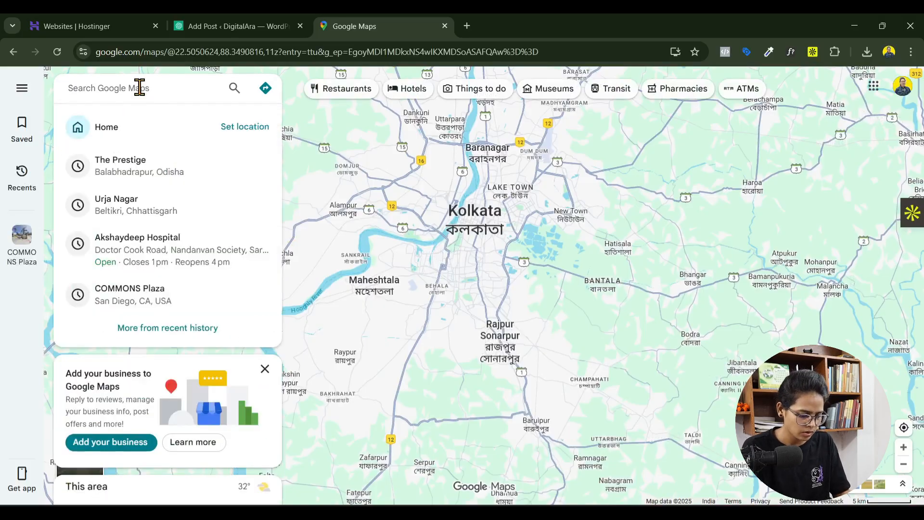
pyautogui.write('kolkata')
pyautogui.press('Return')
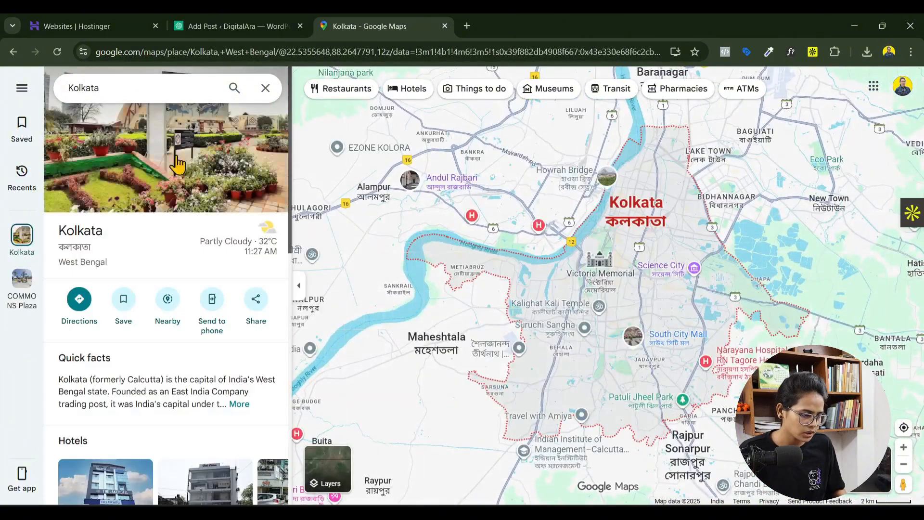
pyautogui.click(256, 309)
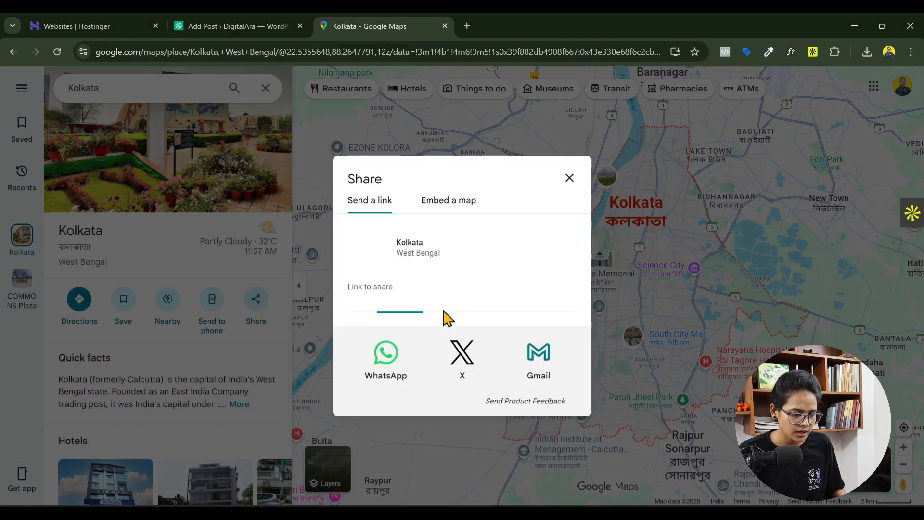
pyautogui.click(465, 209)
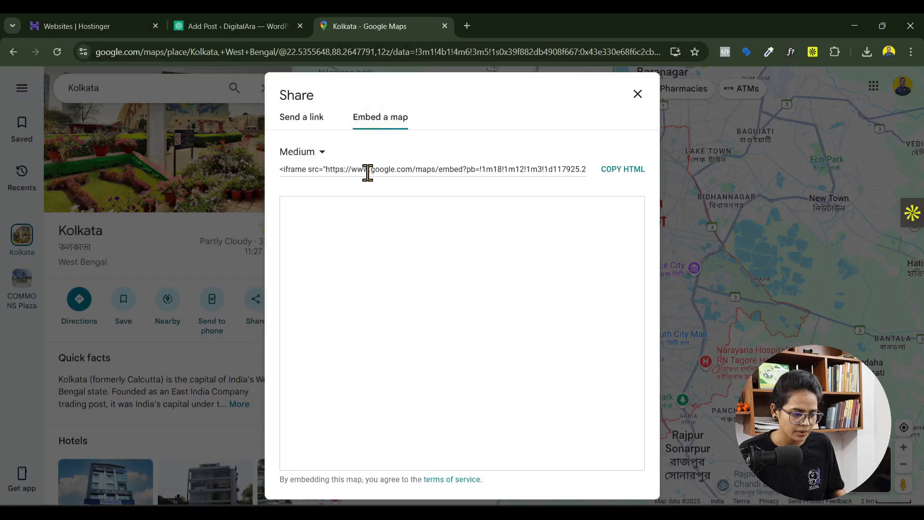
pyautogui.click(621, 169)
# - Return to the post editor and insert a Custom HTML block below the columns section
pyautogui.click(246, 26)
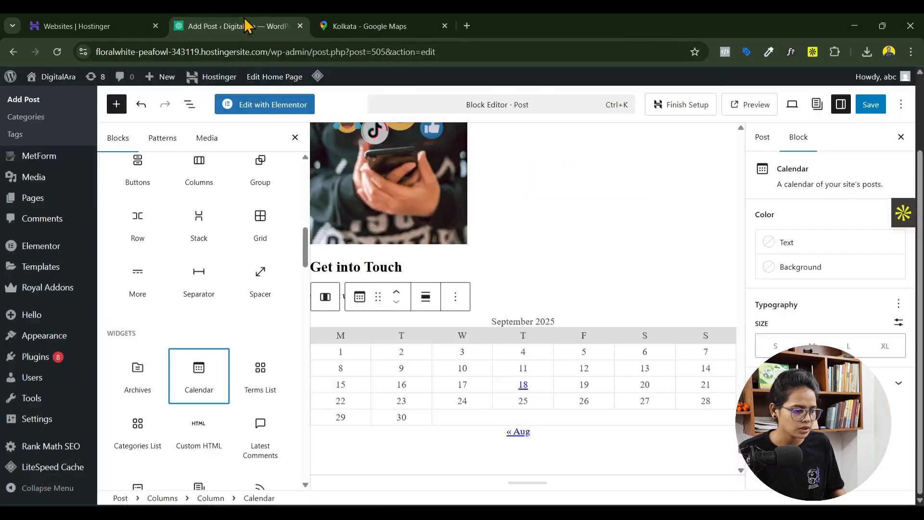
pyautogui.scroll(-2, 478, 443)
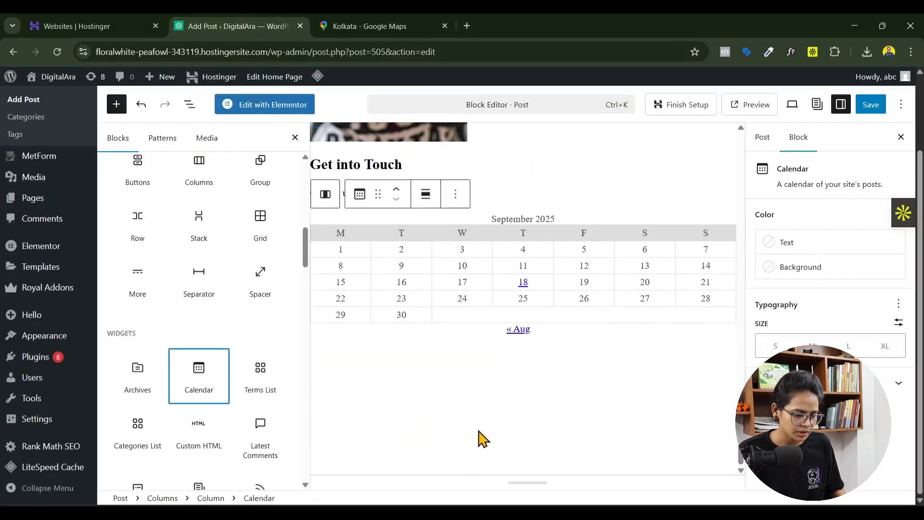
pyautogui.click(467, 394)
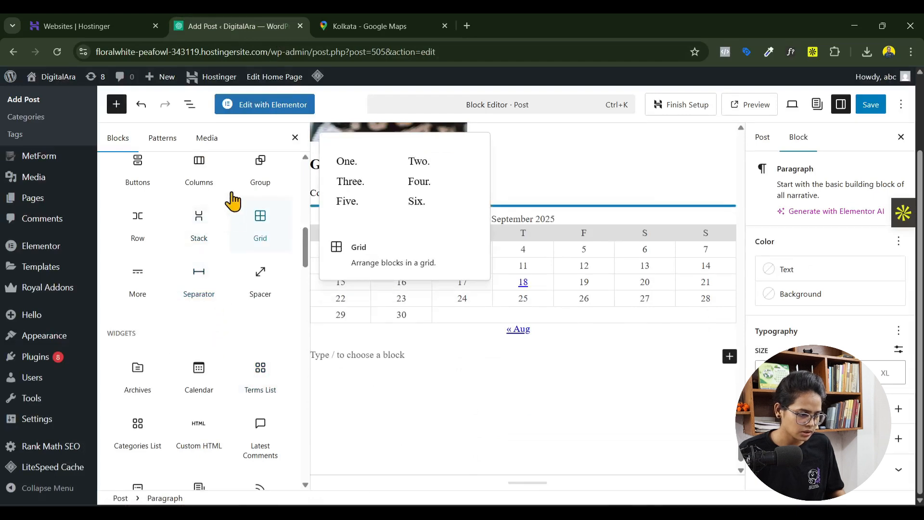
pyautogui.scroll(1, 231, 197)
pyautogui.scroll(-2, 239, 260)
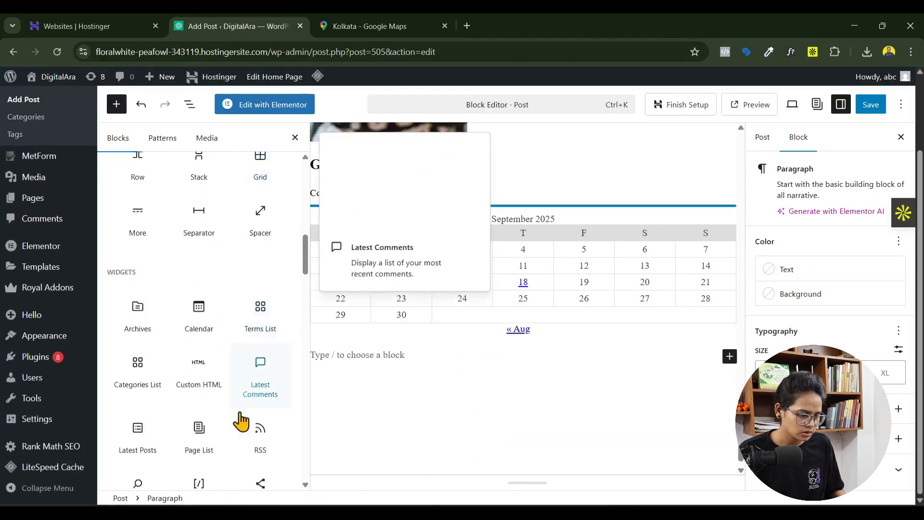
pyautogui.click(195, 374)
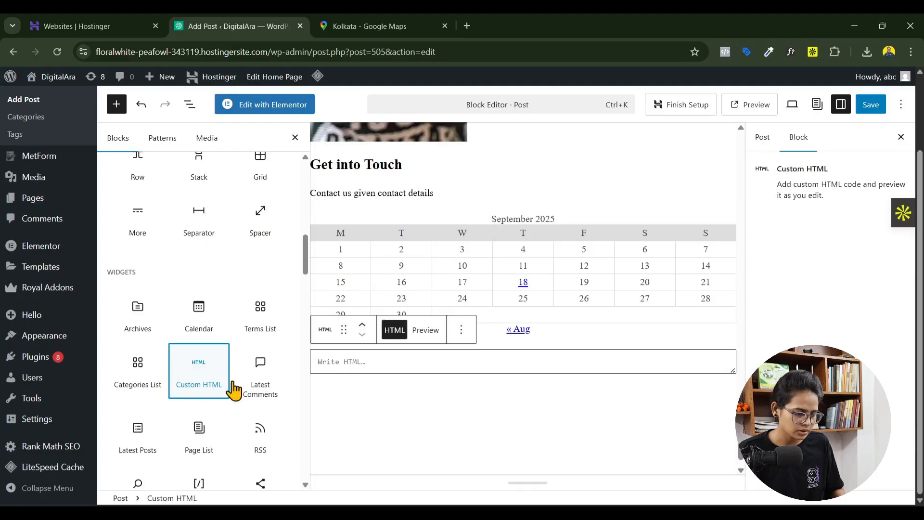
# - Paste the copied Kolkata map iframe code into the Custom HTML block and preview it
pyautogui.click(356, 364)
pyautogui.hotkey('ctrl', 'v')
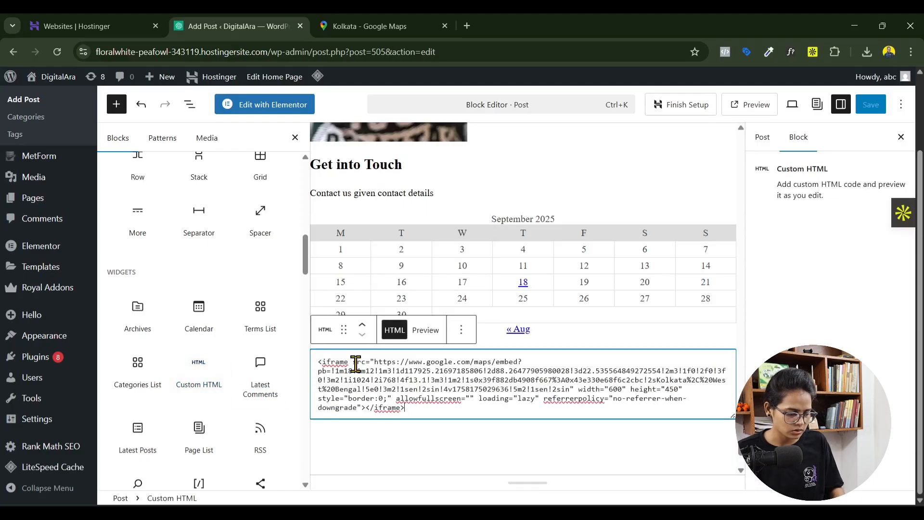
pyautogui.click(424, 330)
pyautogui.scroll(-3, 695, 316)
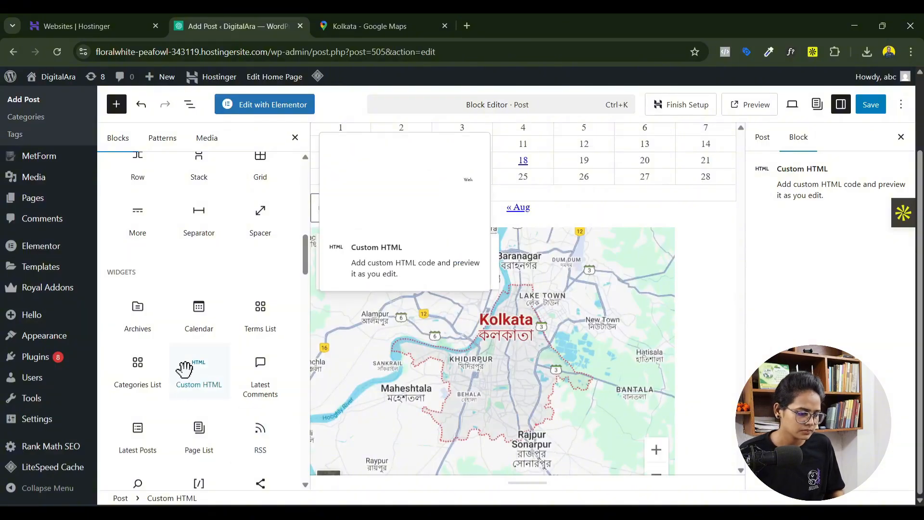
# - Insert a Social Icons block below the embedded Kolkata map
pyautogui.scroll(-3, 185, 366)
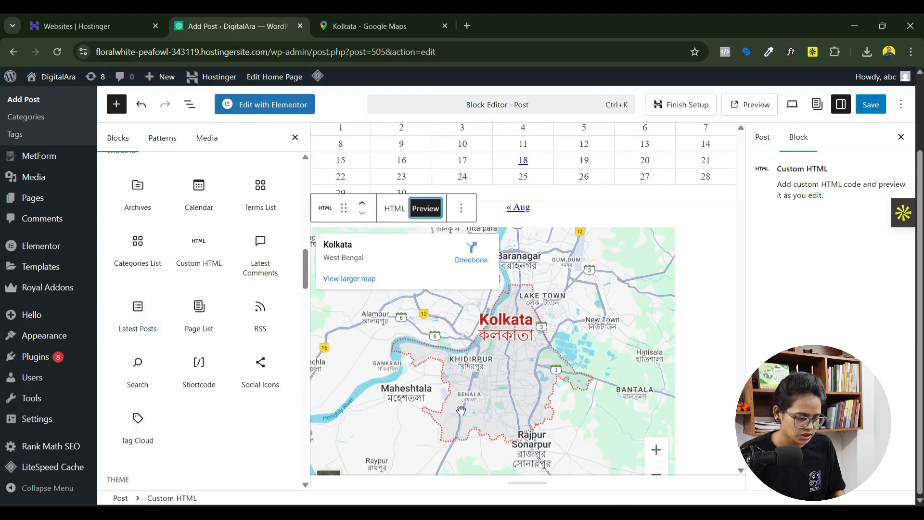
pyautogui.scroll(-3, 258, 398)
pyautogui.scroll(-5, 707, 406)
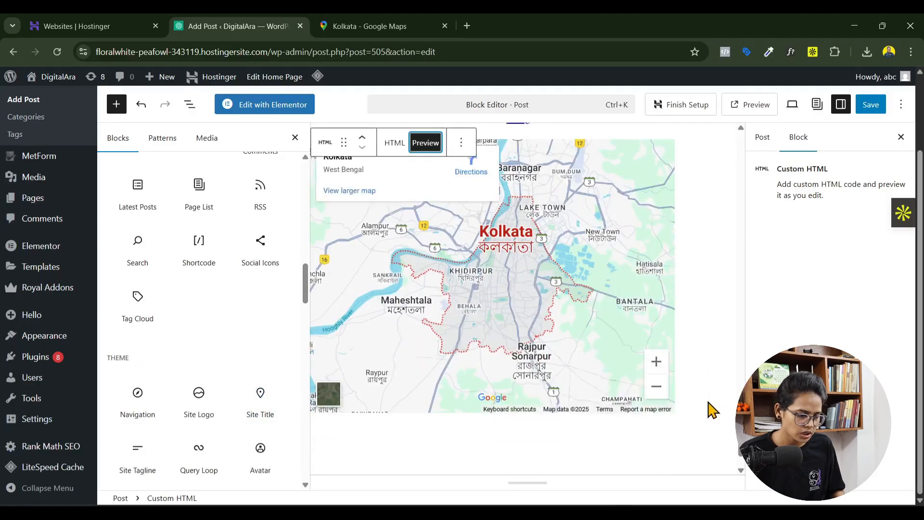
pyautogui.click(516, 381)
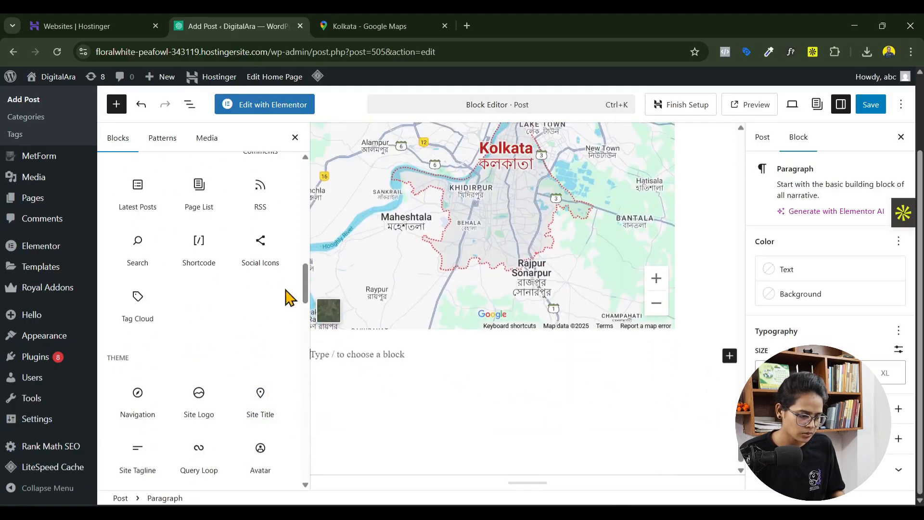
pyautogui.click(263, 260)
# - Search the blocks available inside the Social Icons block for "insta"
pyautogui.click(327, 363)
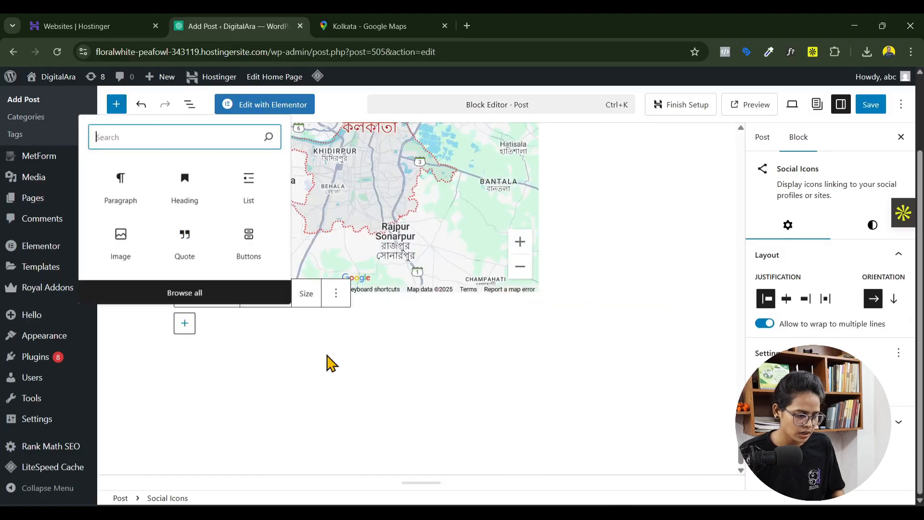
pyautogui.click(182, 331)
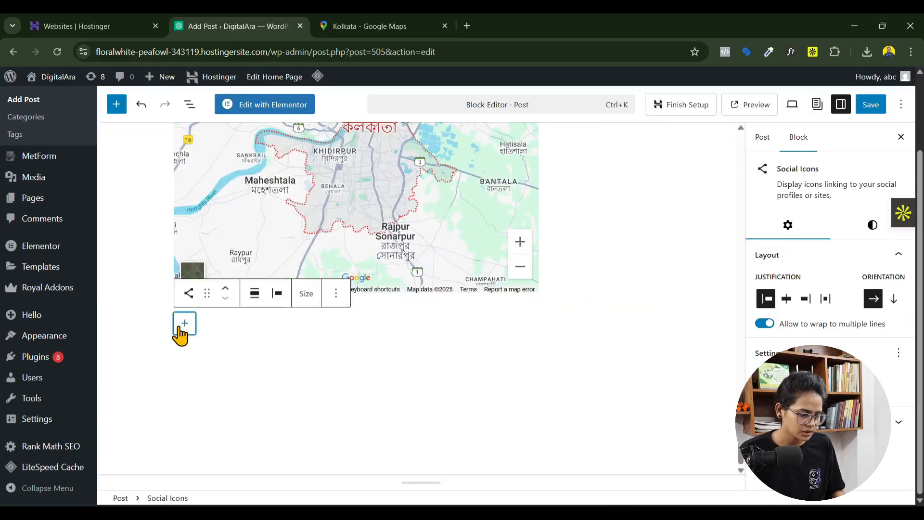
pyautogui.click(184, 325)
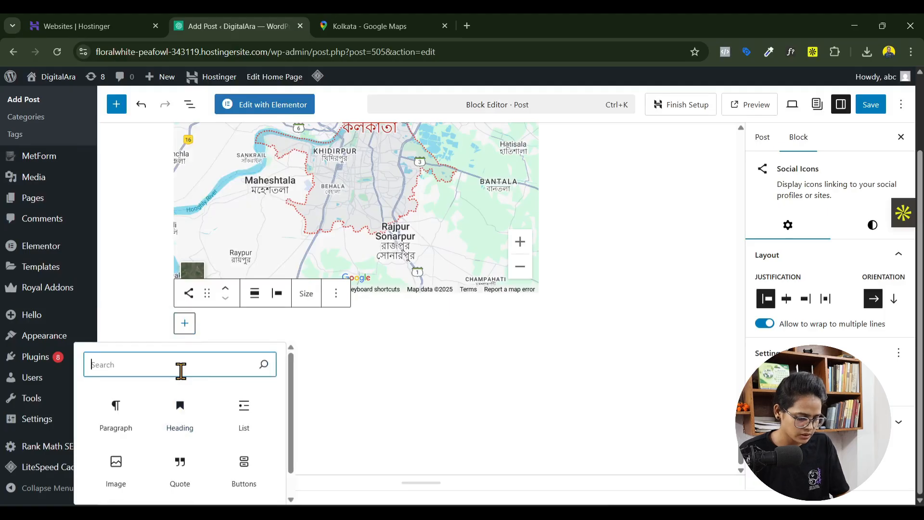
pyautogui.write('inst')
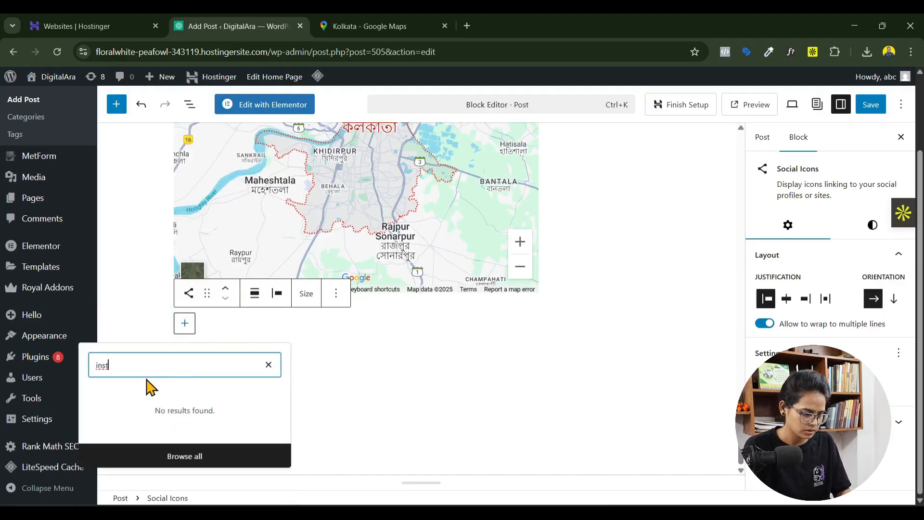
pyautogui.press('BackSpace')
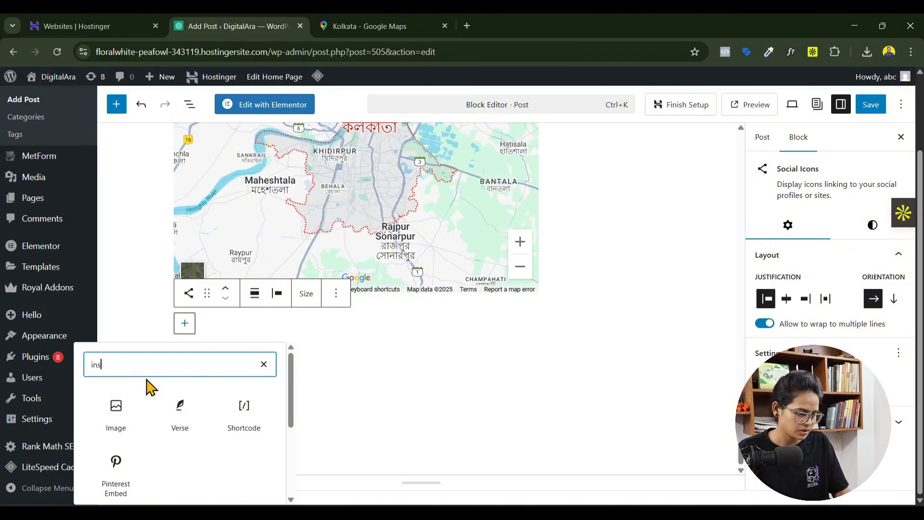
pyautogui.write('ta')
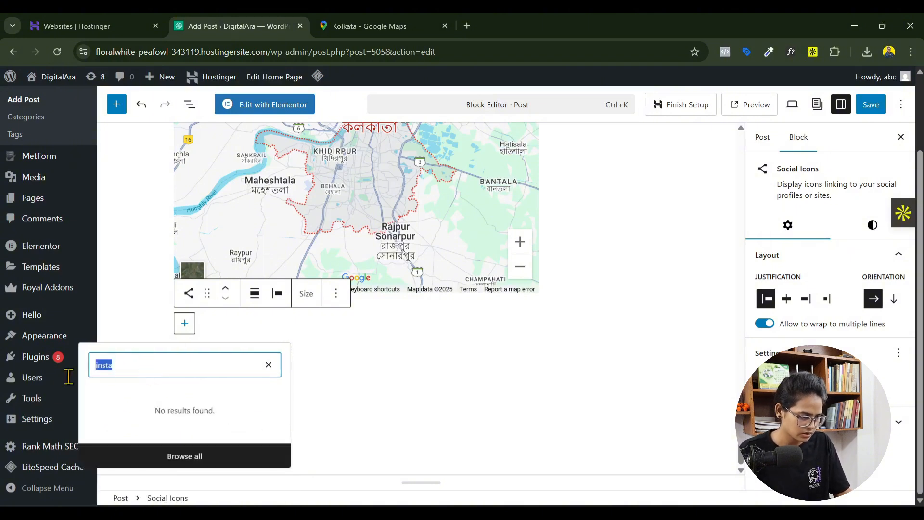
# - Search the blocks available inside the Social Icons block for "face", and leave the search
pyautogui.press('BackSpace')
pyautogui.press('BackSpace')
pyautogui.press('BackSpace')
pyautogui.press('BackSpace')
pyautogui.write('fac')
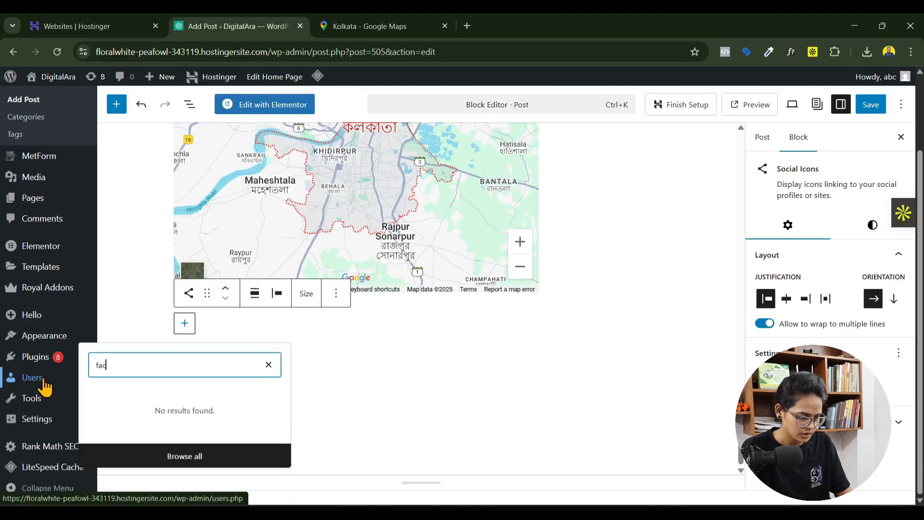
pyautogui.write('e')
pyautogui.press('BackSpace')
pyautogui.press('BackSpace')
pyautogui.press('BackSpace')
pyautogui.press('BackSpace')
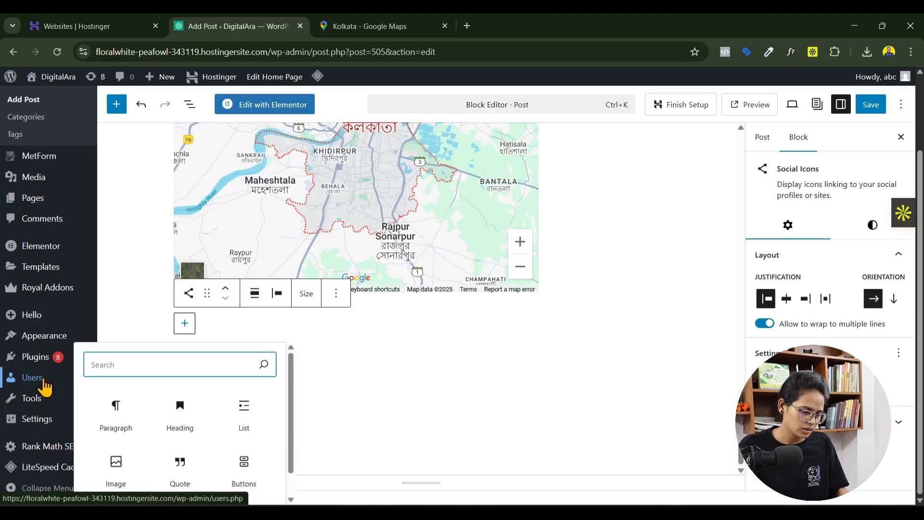
pyautogui.click(564, 427)
pyautogui.click(230, 329)
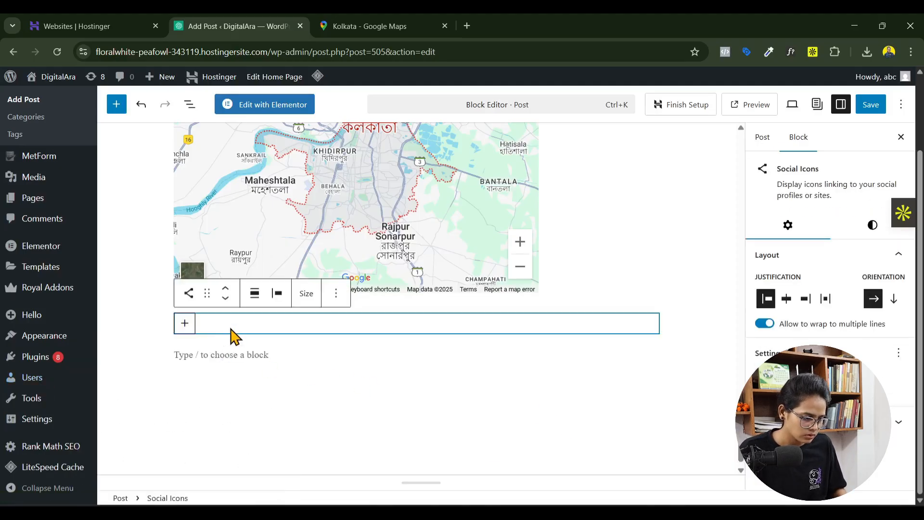
# - Insert a Separator block below the Social Icons block
pyautogui.click(212, 355)
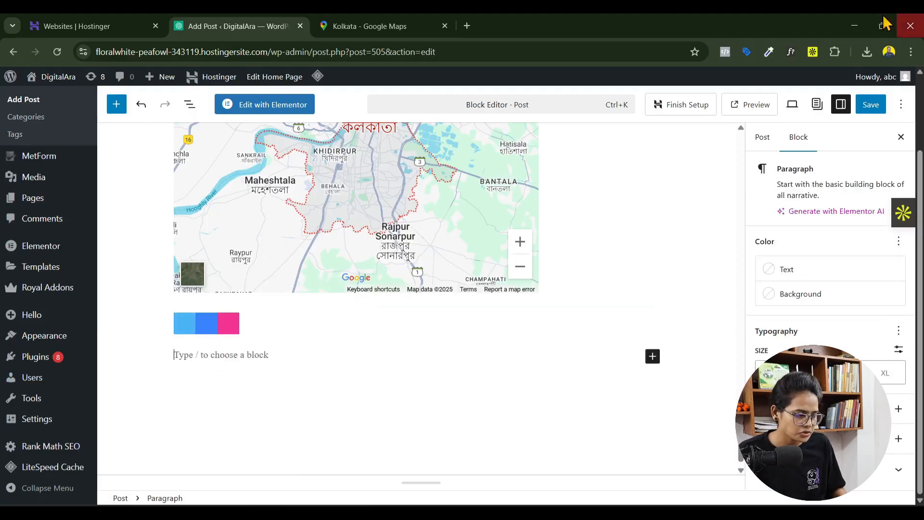
pyautogui.click(116, 104)
pyautogui.scroll(-5, 169, 354)
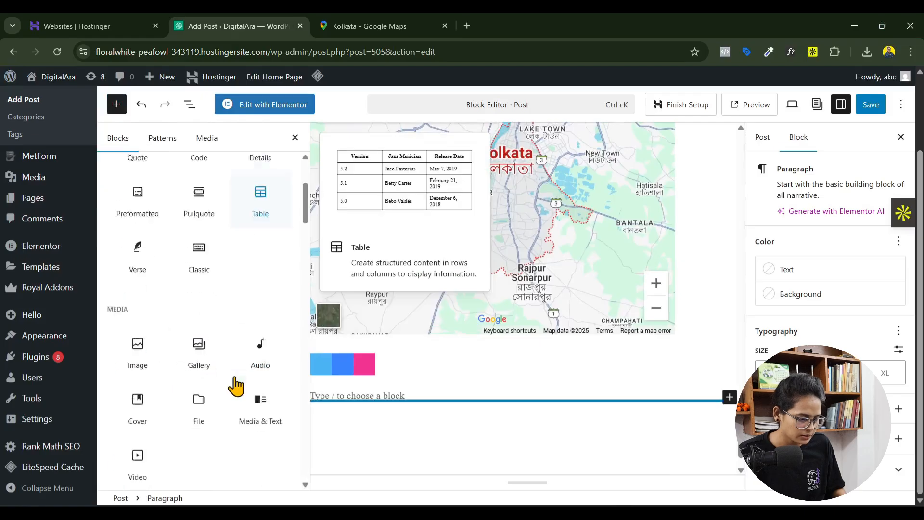
pyautogui.scroll(-4, 207, 305)
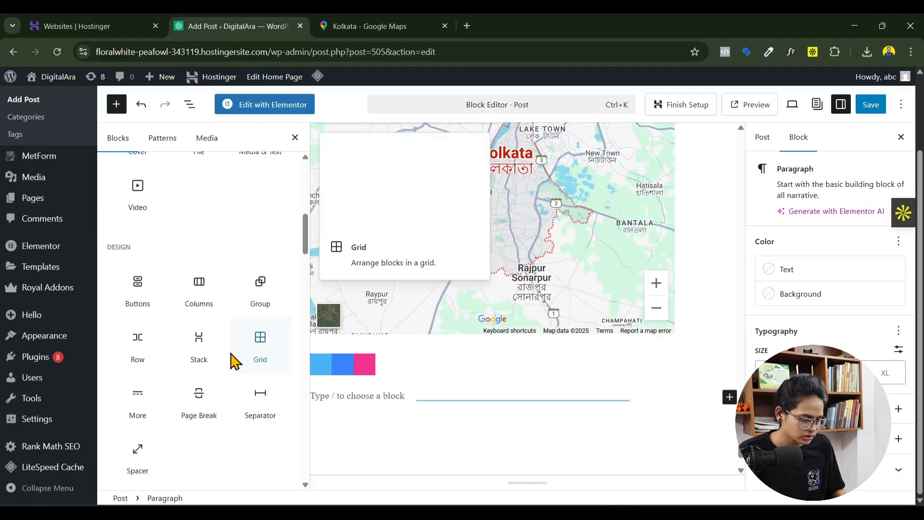
pyautogui.scroll(-4, 245, 332)
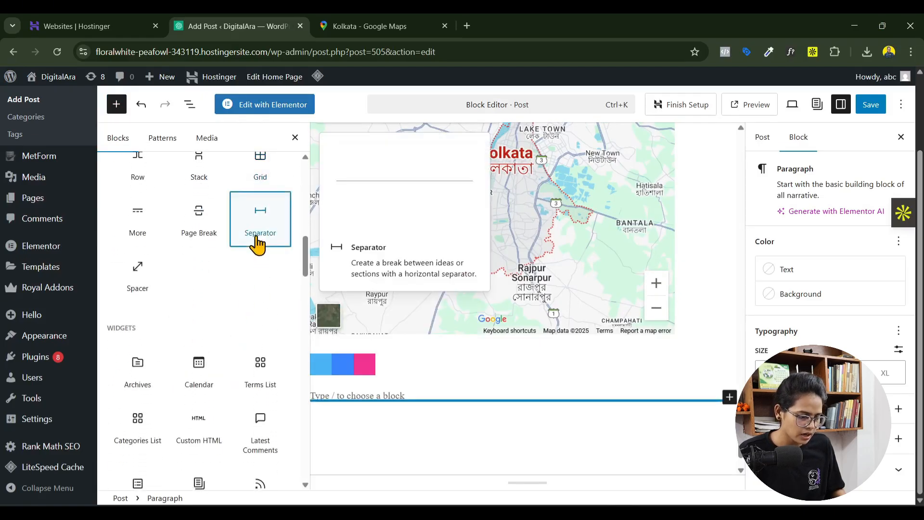
pyautogui.click(259, 226)
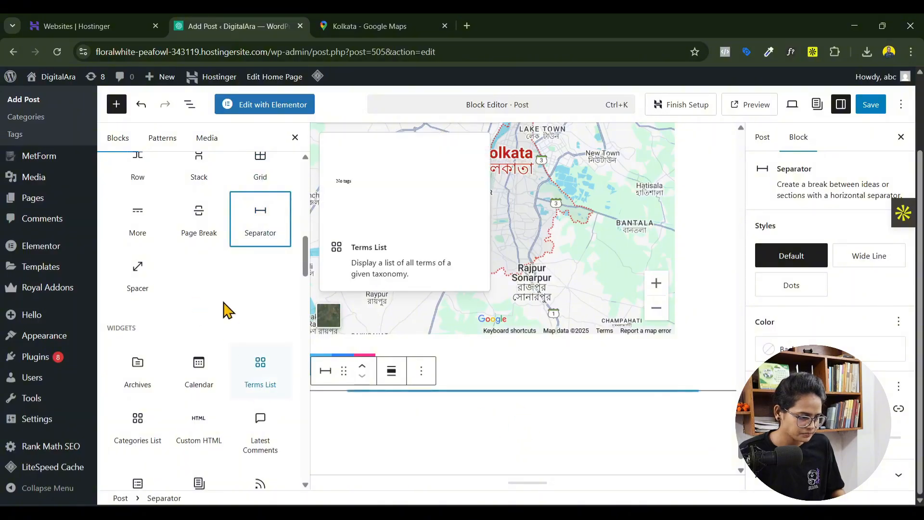
# - Insert a Spacer block below the separator and reduce its height to 45 px
pyautogui.scroll(-4, 227, 308)
pyautogui.scroll(2, 233, 344)
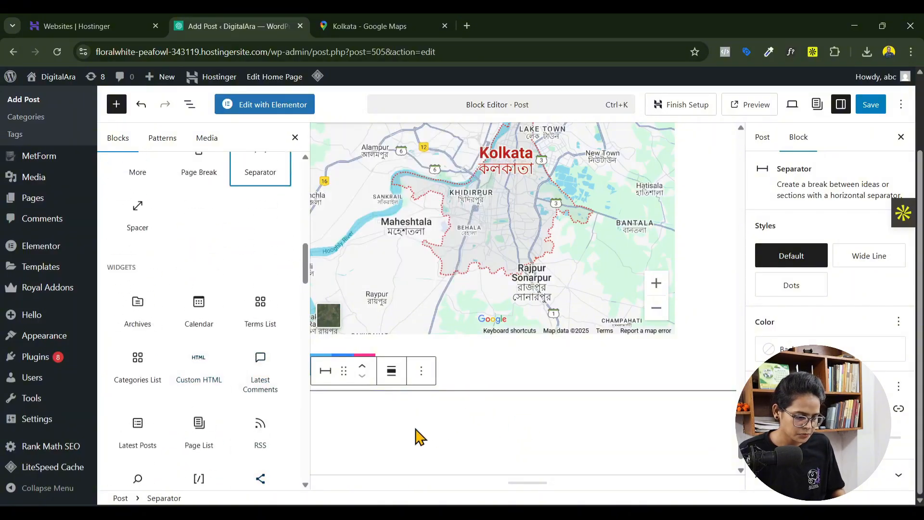
pyautogui.click(414, 434)
pyautogui.click(135, 238)
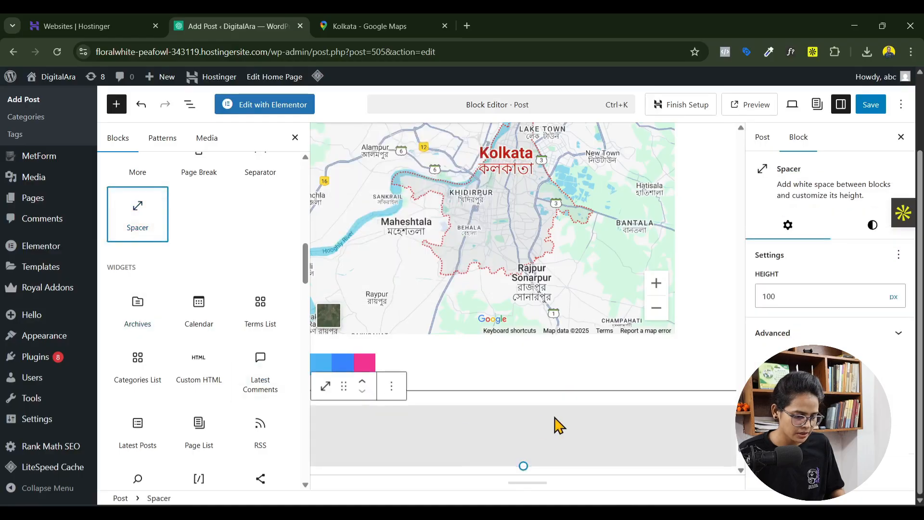
pyautogui.moveTo(513, 344); pyautogui.dragTo(513, 312)
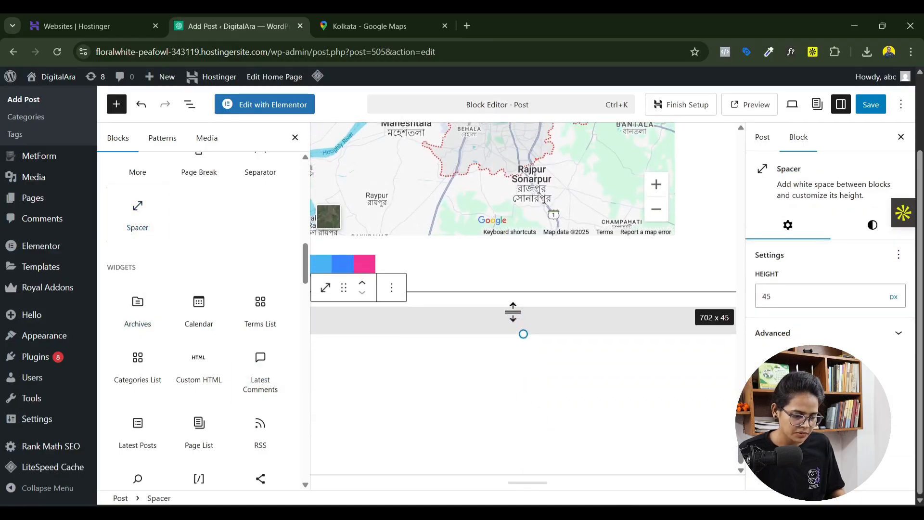
# - Look through the Theme and Embeds categories of the block library, with a new block position ready below the spacer
pyautogui.click(456, 393)
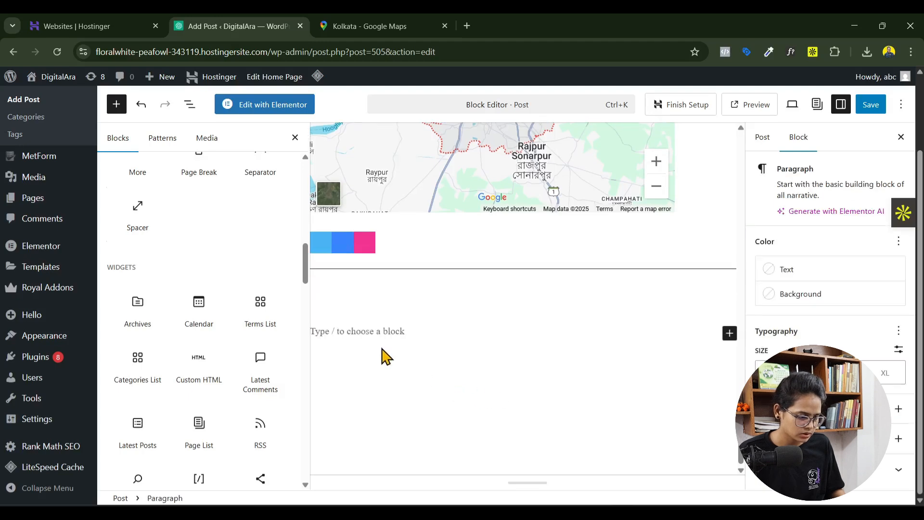
pyautogui.scroll(-10, 221, 359)
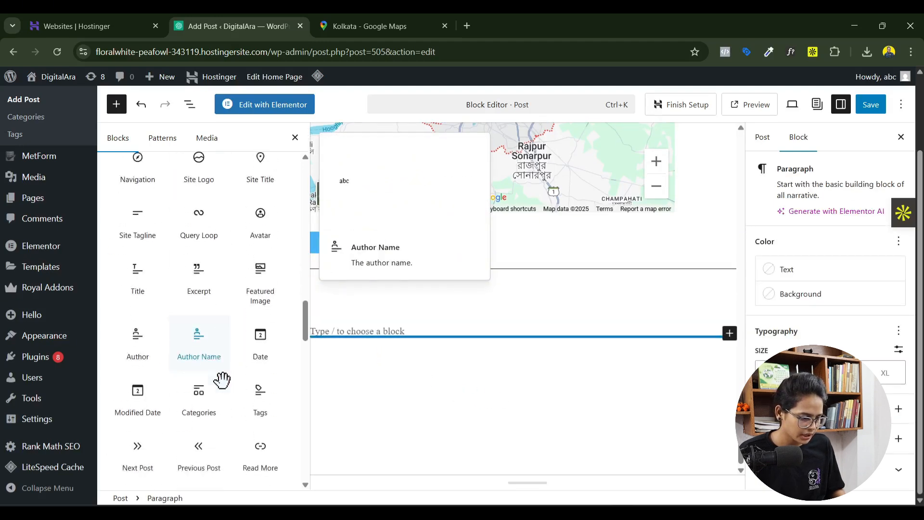
pyautogui.scroll(-3, 140, 421)
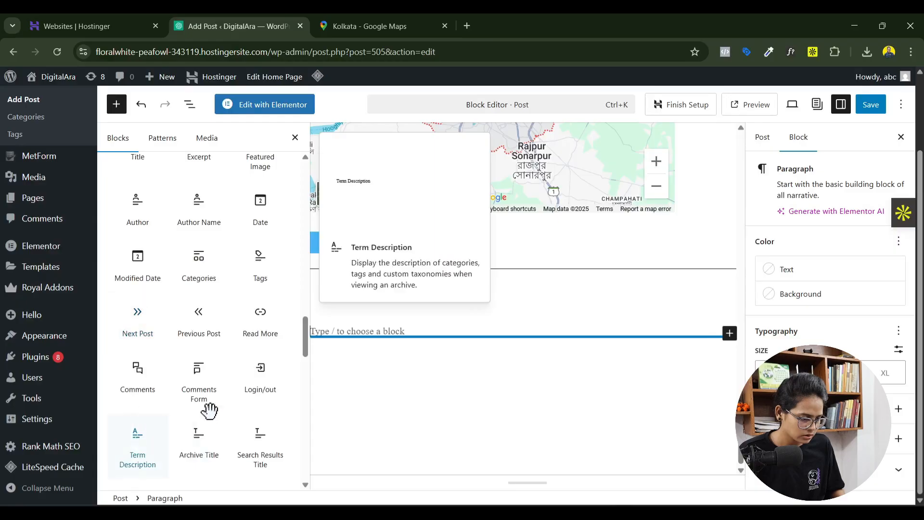
pyautogui.scroll(-7, 231, 412)
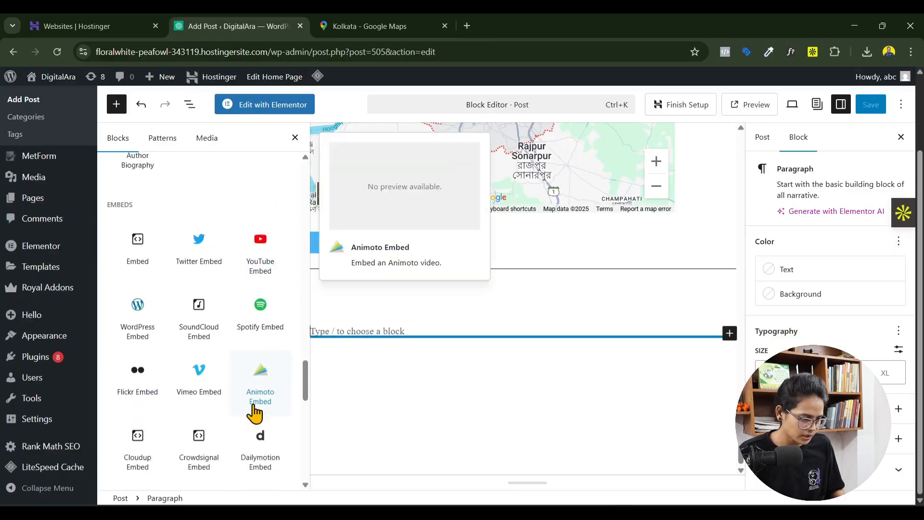
pyautogui.scroll(-3, 189, 391)
pyautogui.scroll(6, 189, 415)
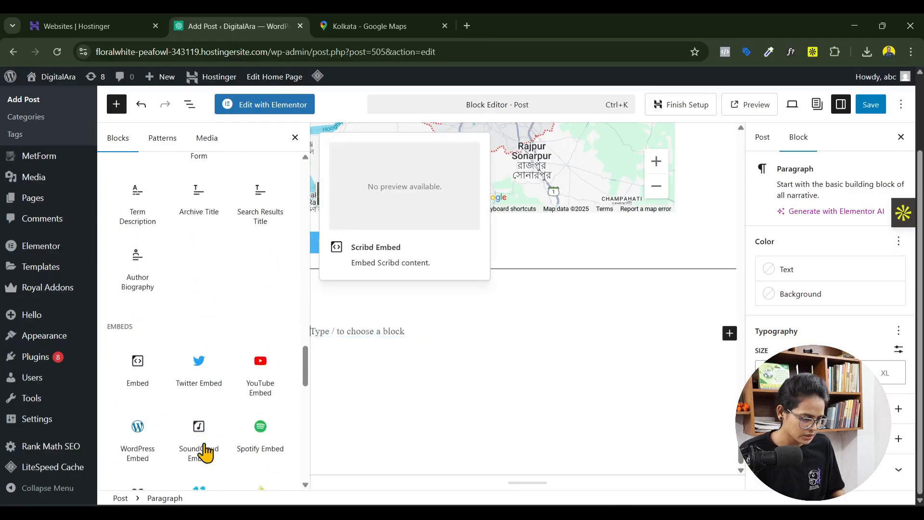
pyautogui.scroll(3, 211, 428)
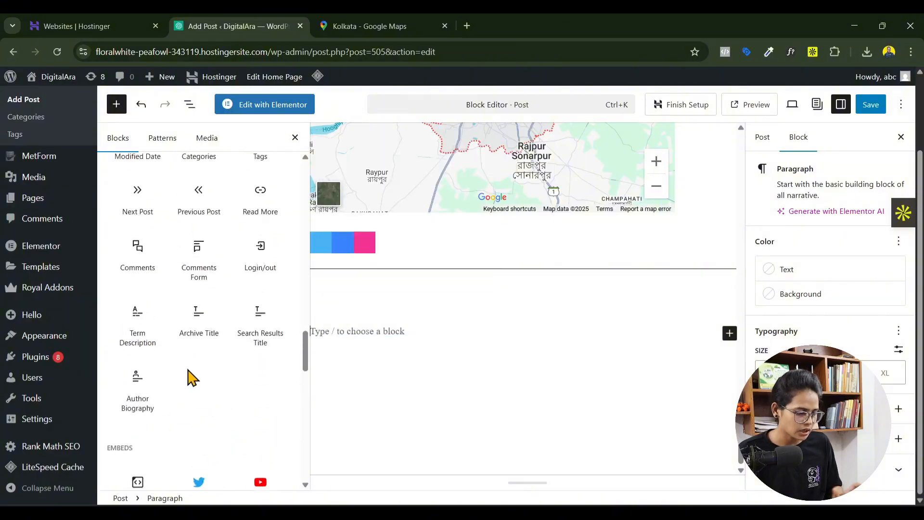
pyautogui.scroll(3, 192, 378)
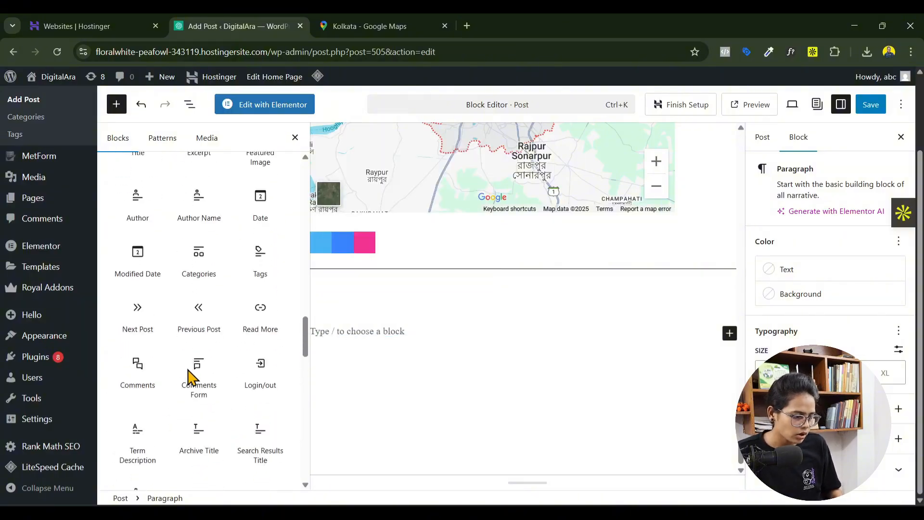
pyautogui.scroll(3, 183, 406)
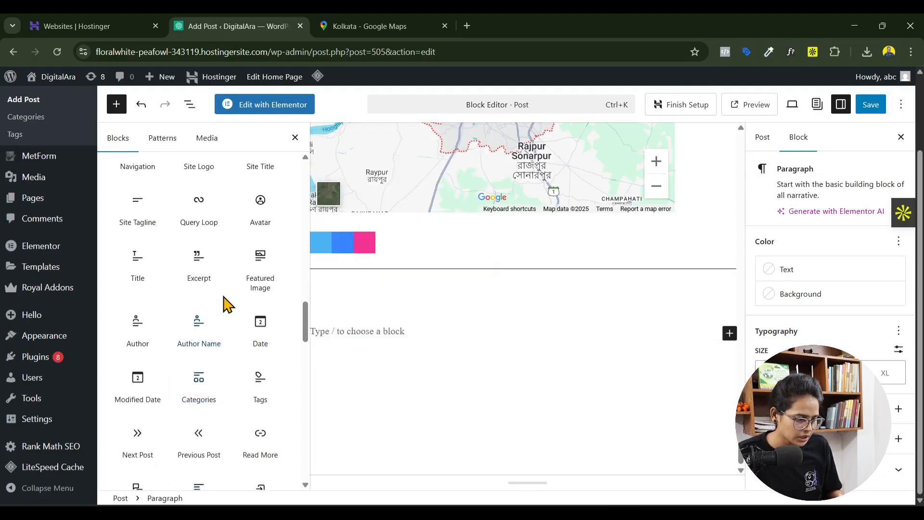
pyautogui.scroll(3, 212, 308)
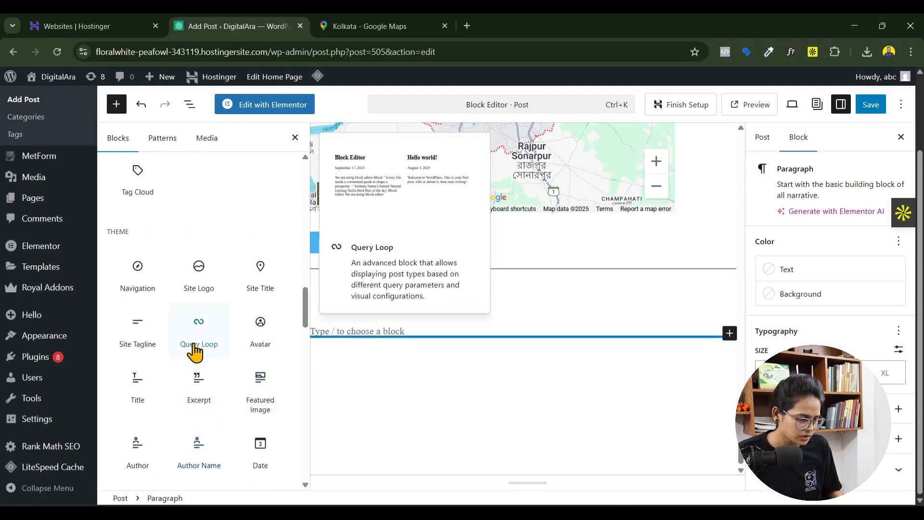
pyautogui.scroll(3, 148, 396)
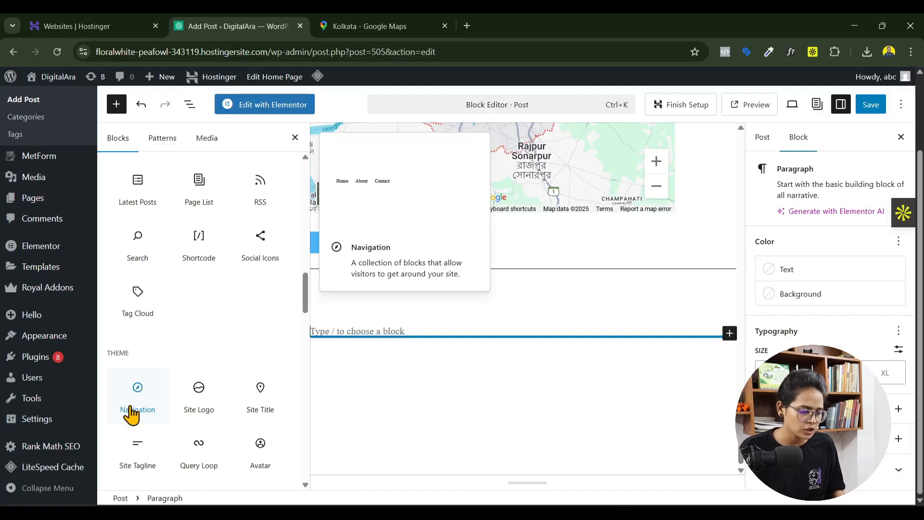
# - Try out a Navigation block below the spacer and delete it
pyautogui.click(118, 395)
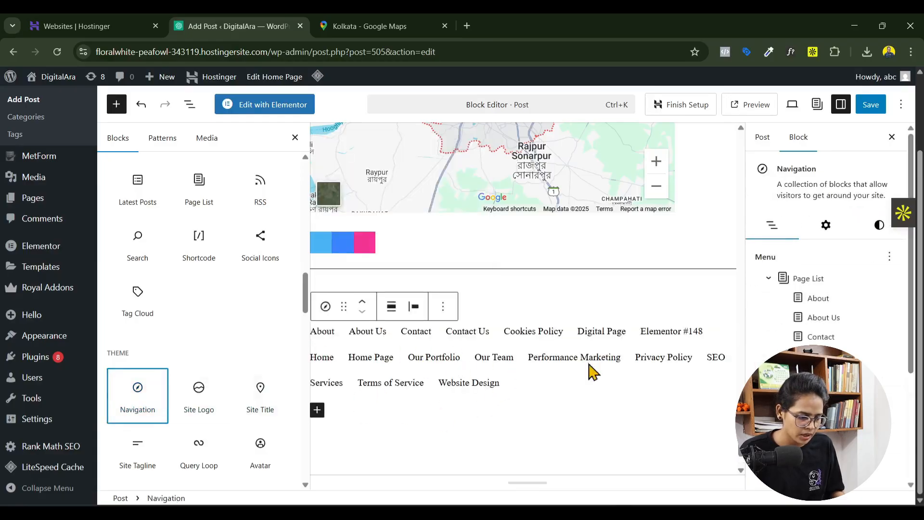
pyautogui.click(443, 308)
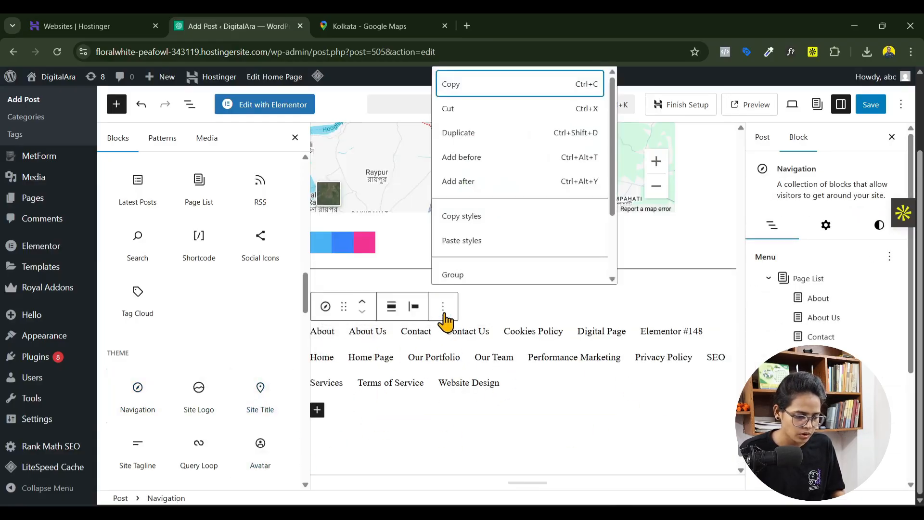
pyautogui.scroll(-2, 458, 281)
pyautogui.click(459, 277)
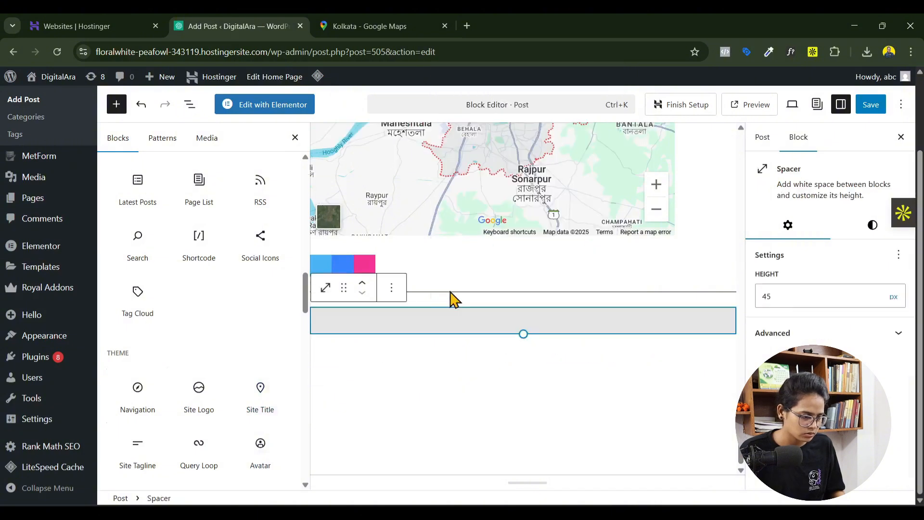
# - Insert a Grid block from the Design category below the spacer
pyautogui.scroll(5, 206, 309)
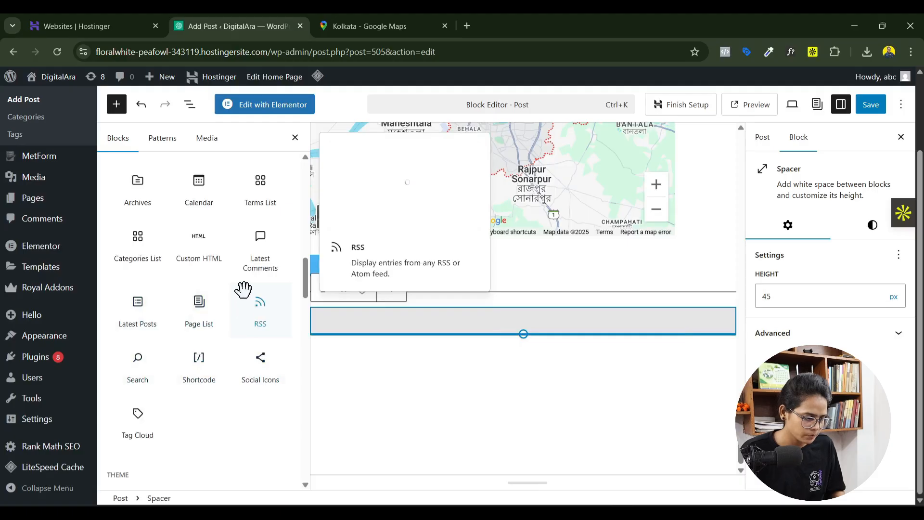
pyautogui.scroll(2, 179, 289)
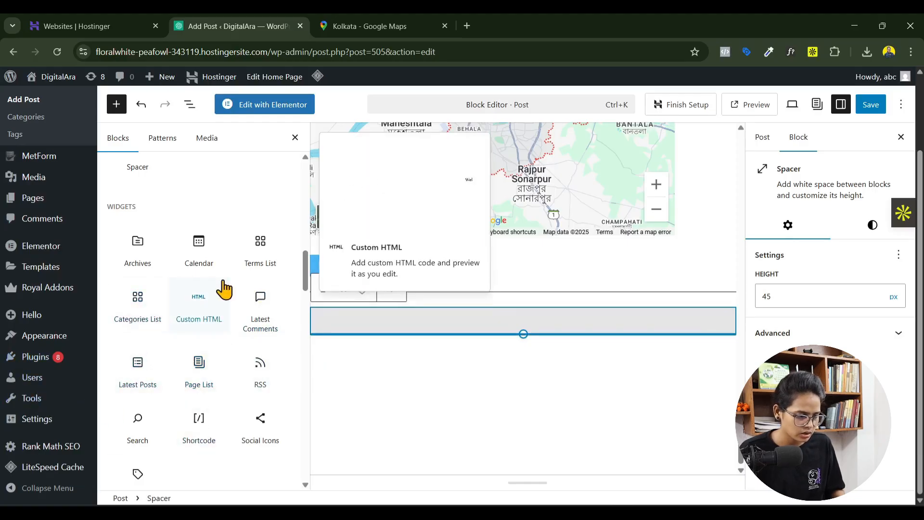
pyautogui.scroll(5, 223, 293)
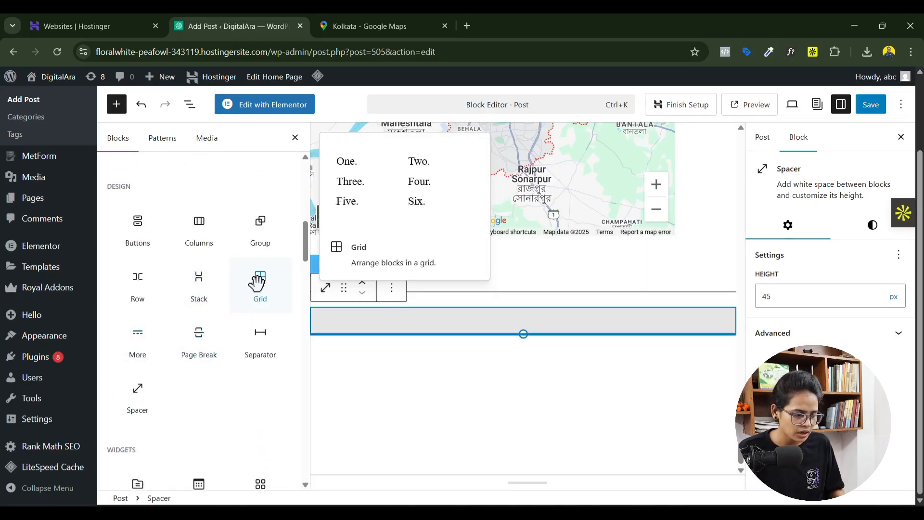
pyautogui.click(258, 283)
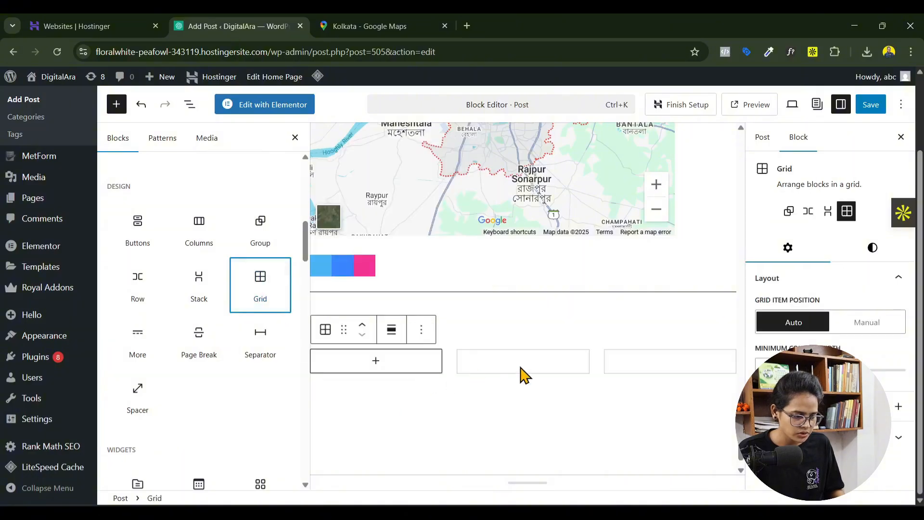
# - Add a heading reading "Block" in the first cell of the grid
pyautogui.click(378, 365)
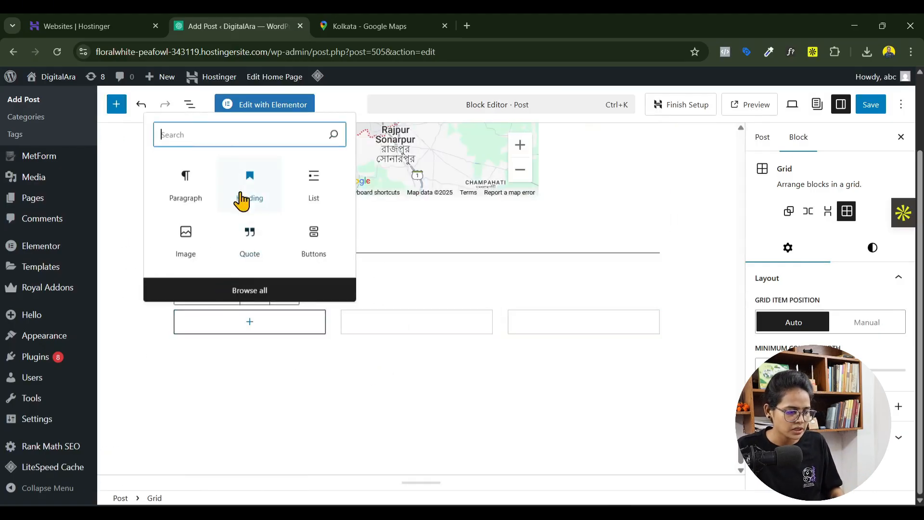
pyautogui.click(243, 199)
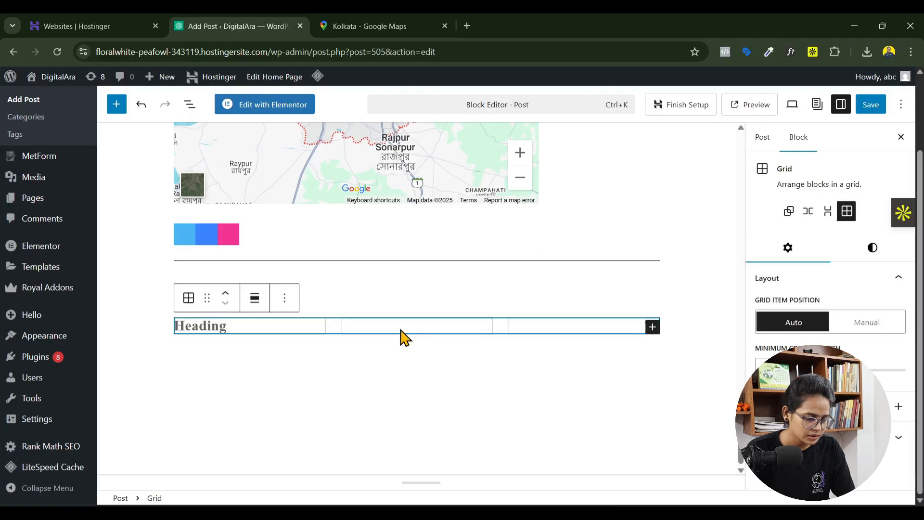
pyautogui.click(224, 328)
pyautogui.write('Block')
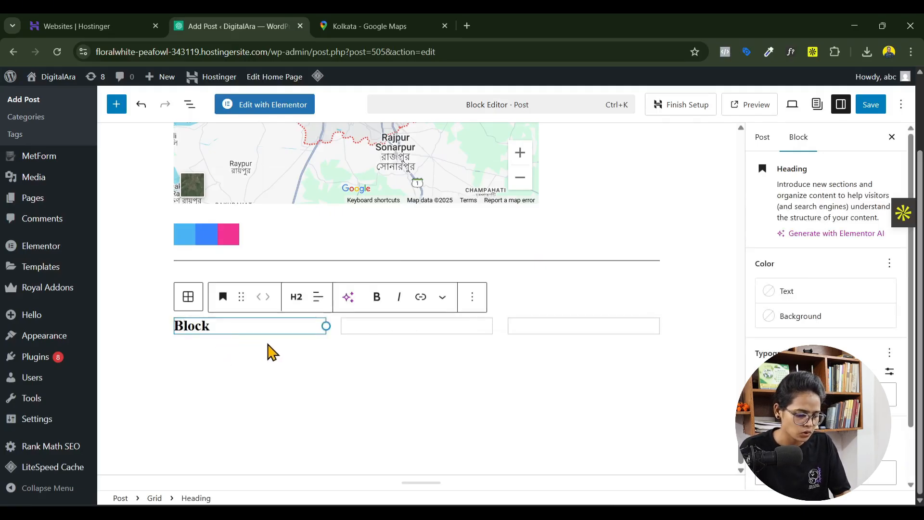
# - Fill the second and third grid cells with the paragraphs "Text" and "Button", and save the post
pyautogui.press('Return')
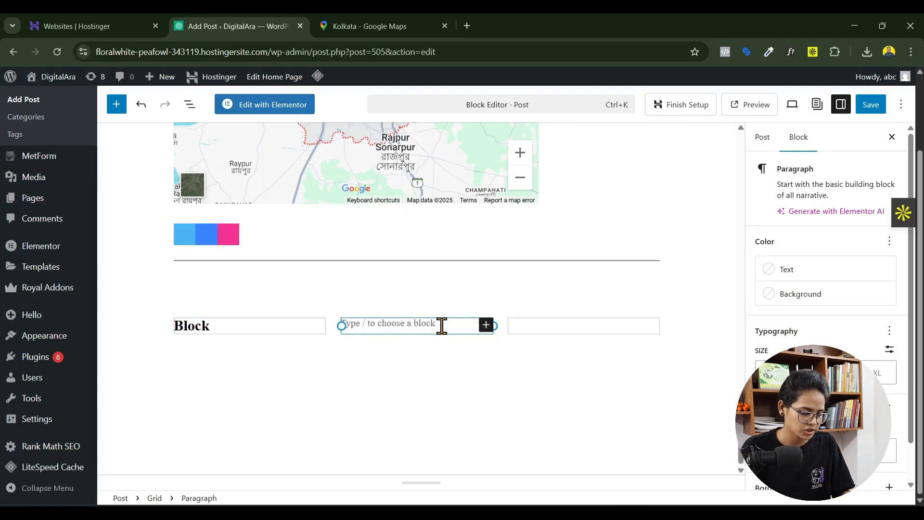
pyautogui.write('Text')
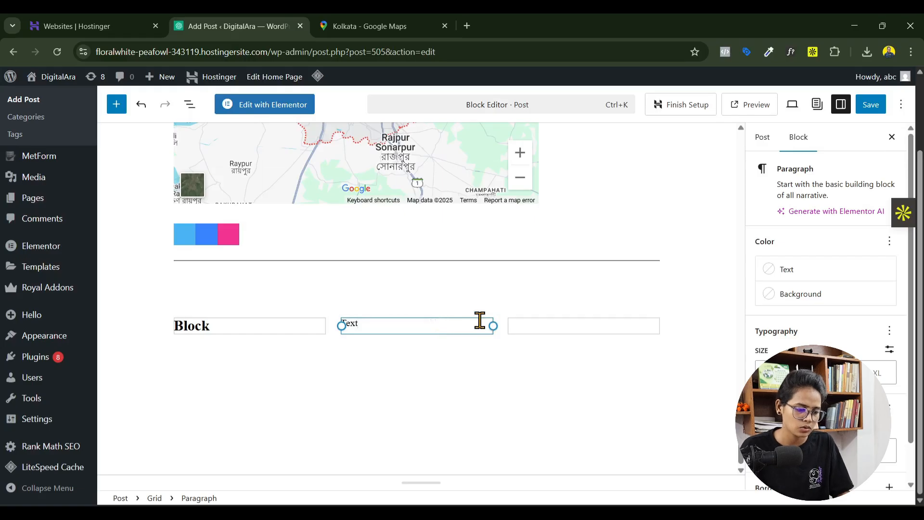
pyautogui.click(558, 328)
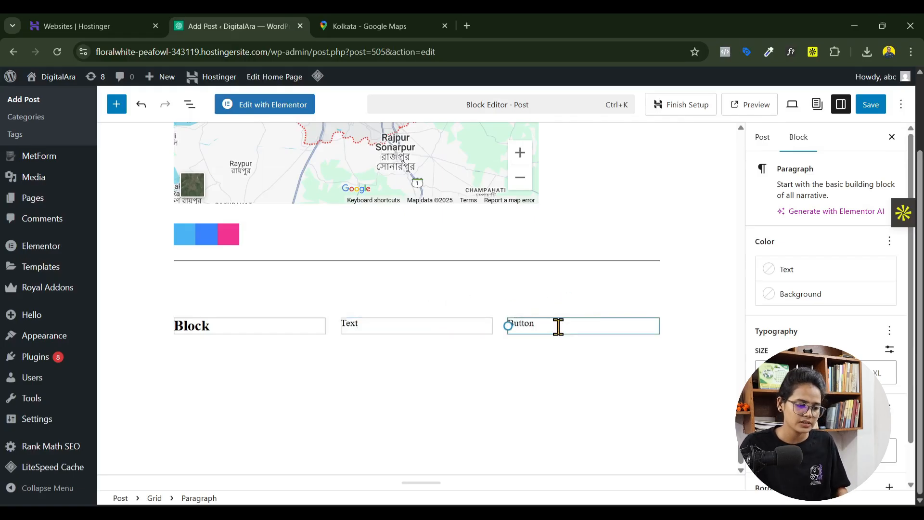
pyautogui.click(449, 342)
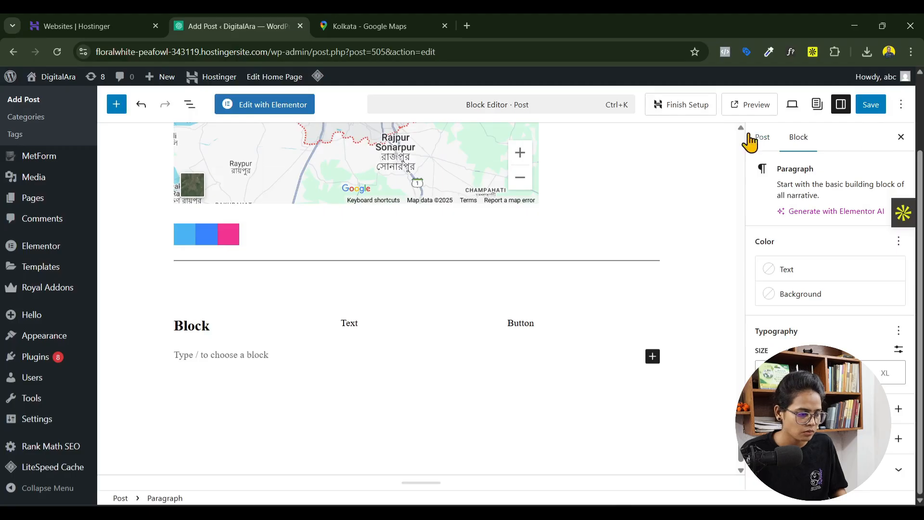
pyautogui.click(872, 106)
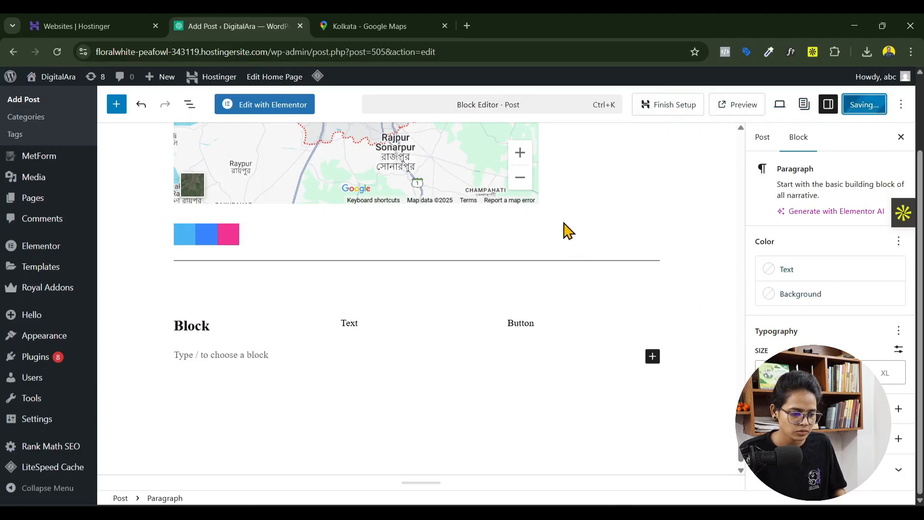
# - Check the post in the browser's mobile device view, return to the normal view and save the post again
pyautogui.rightClick(594, 189)
pyautogui.click(631, 479)
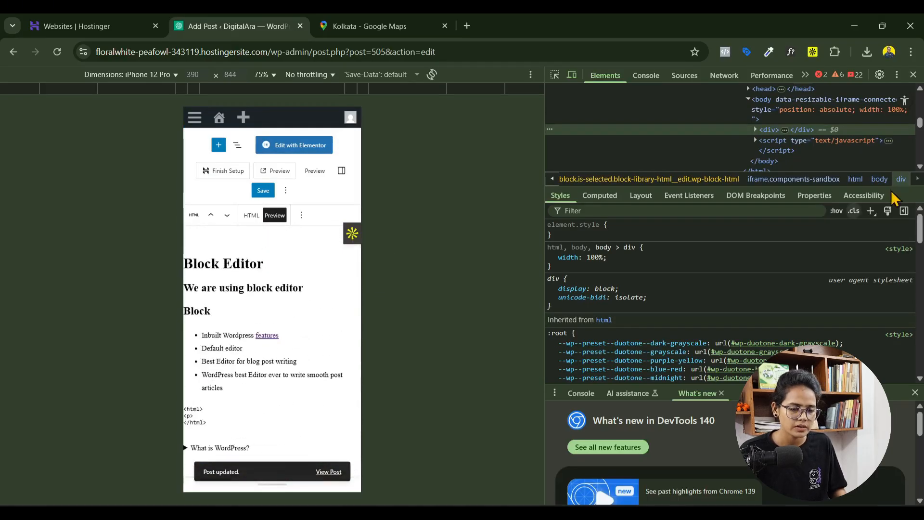
pyautogui.click(912, 74)
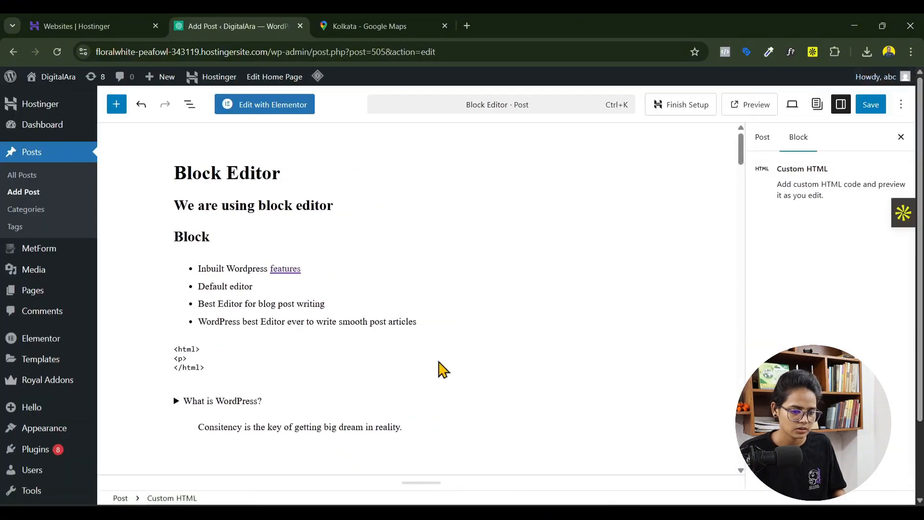
pyautogui.click(874, 106)
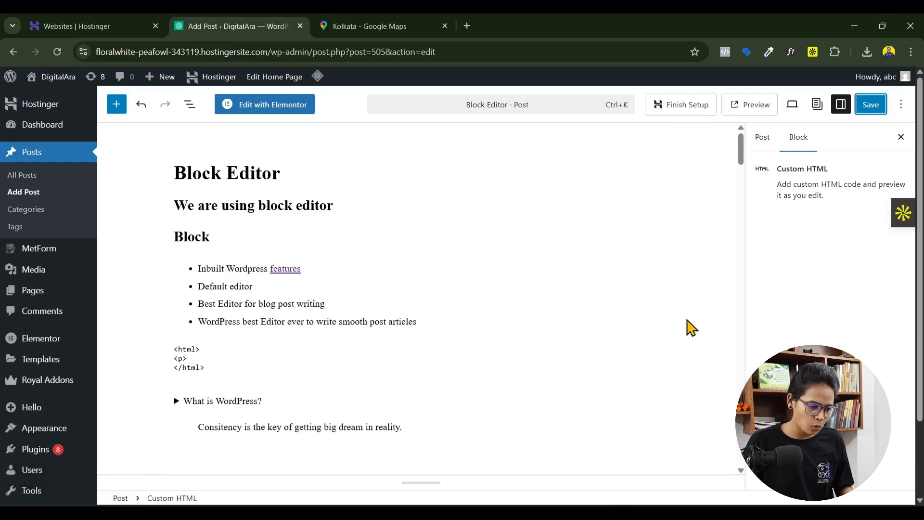
# - Review the post's blocks from the opening headings through the media, cover and embeds to the calendar and map
pyautogui.scroll(-20, 692, 328)
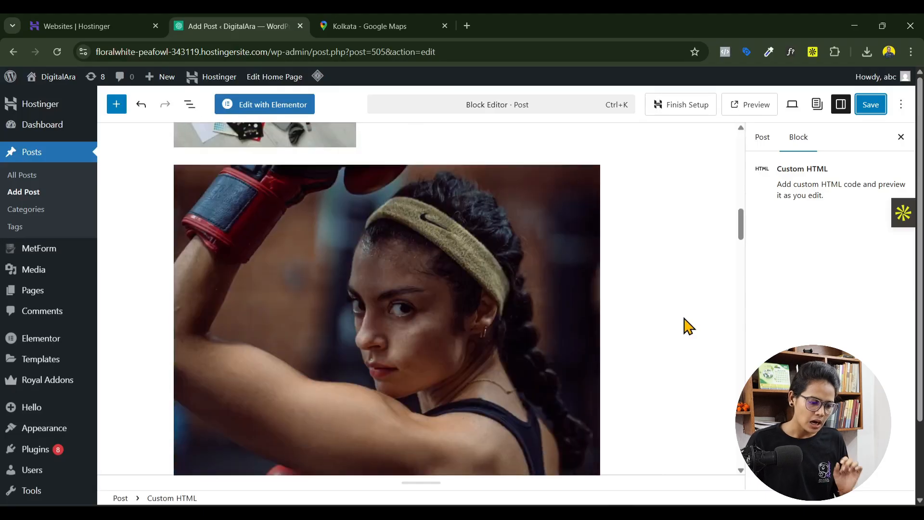
pyautogui.scroll(-10, 689, 326)
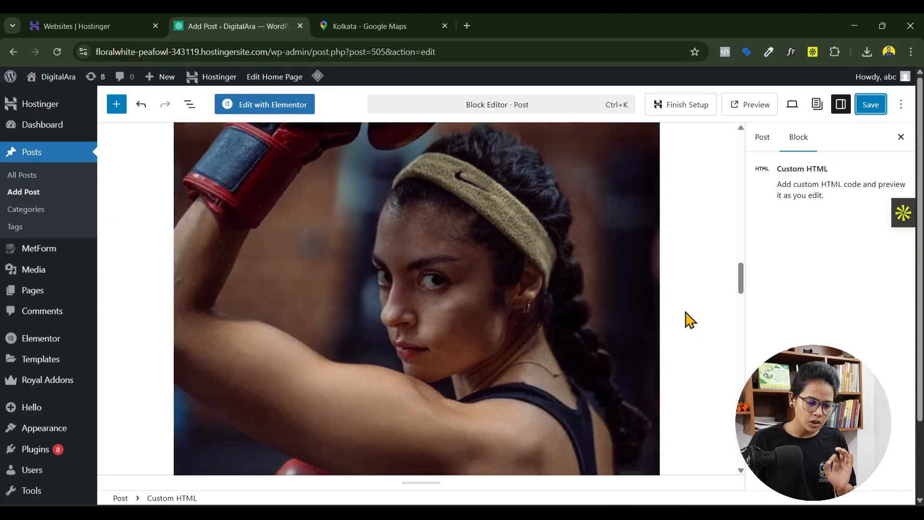
pyautogui.scroll(-5, 691, 320)
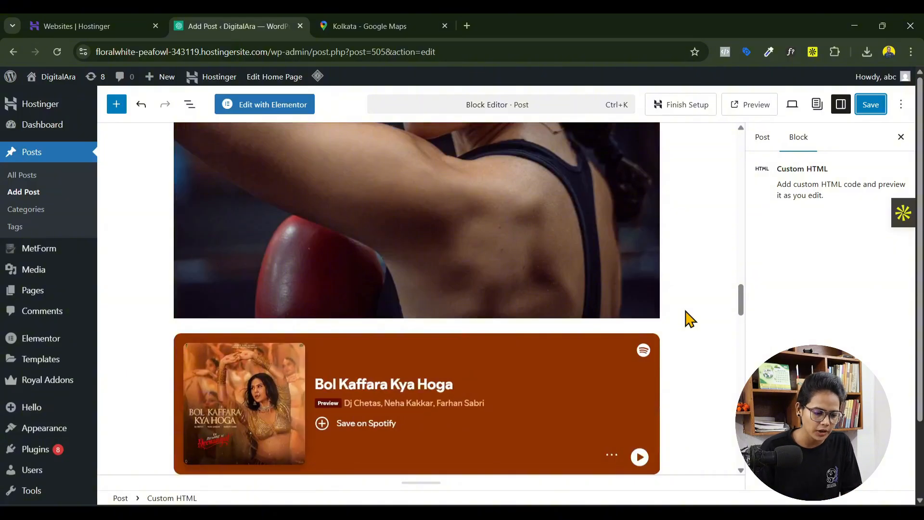
pyautogui.scroll(-6, 703, 336)
pyautogui.scroll(-12, 705, 335)
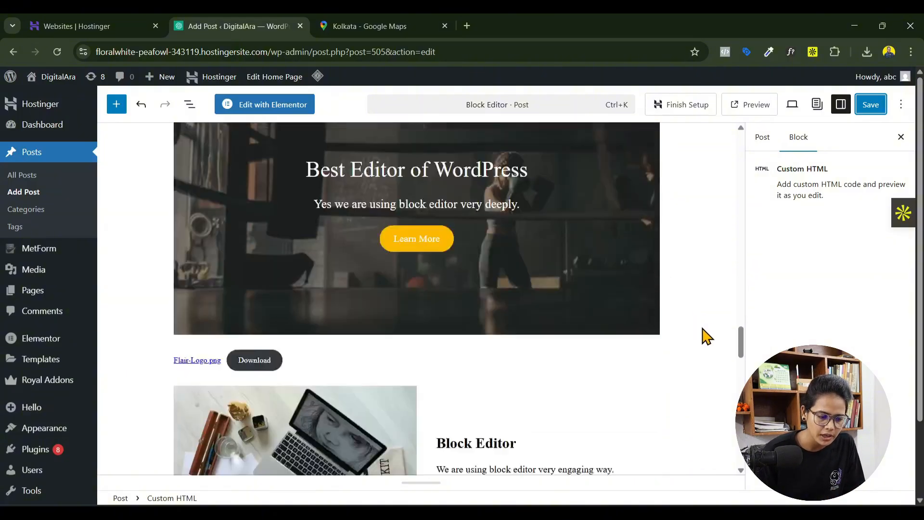
pyautogui.scroll(-2, 705, 335)
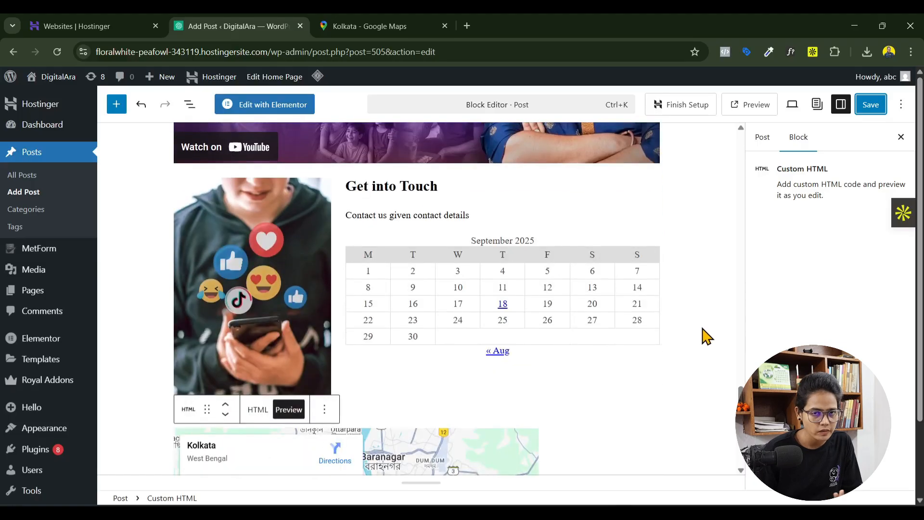
pyautogui.scroll(-5, 706, 336)
pyautogui.scroll(4, 706, 335)
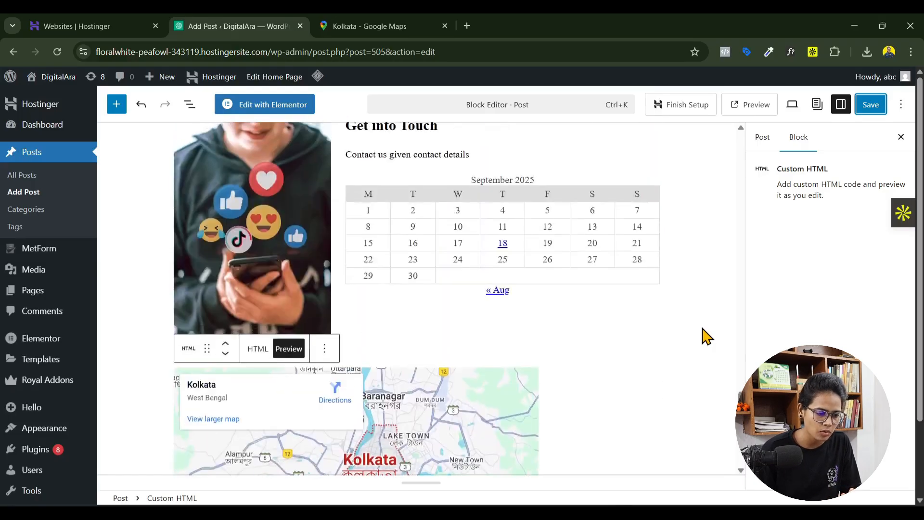
pyautogui.scroll(2, 362, 275)
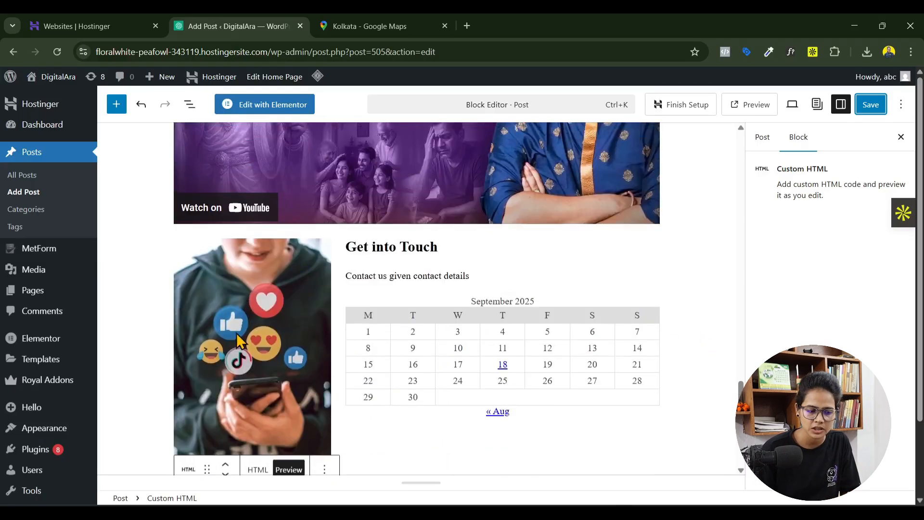